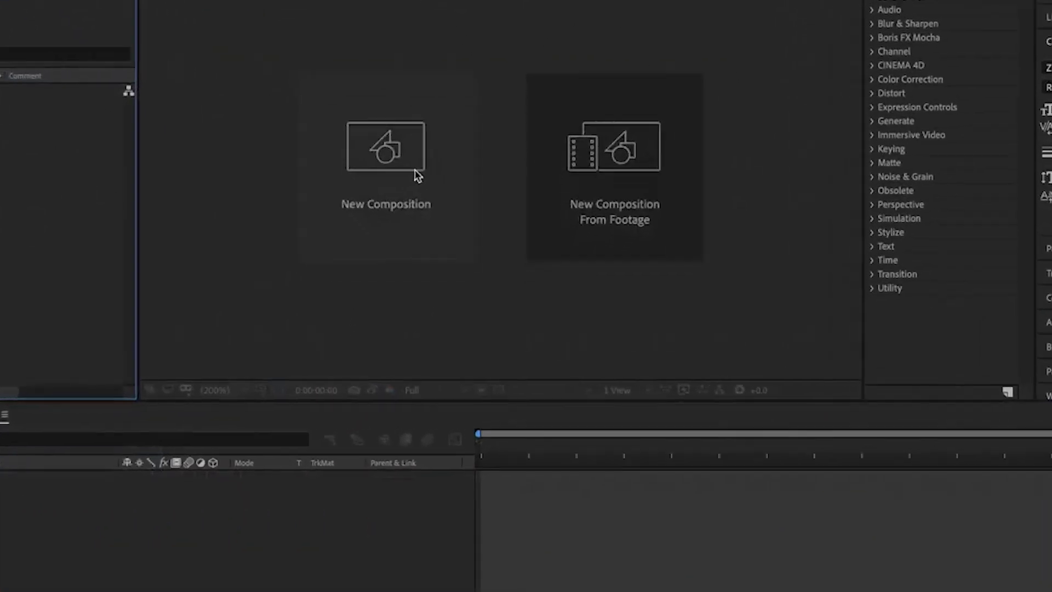
Step: Create a 1920×1080 composition named 'Flip animation' matching the HDTV 1080 29.97 preset
left_click(415, 175)
type("Fl")
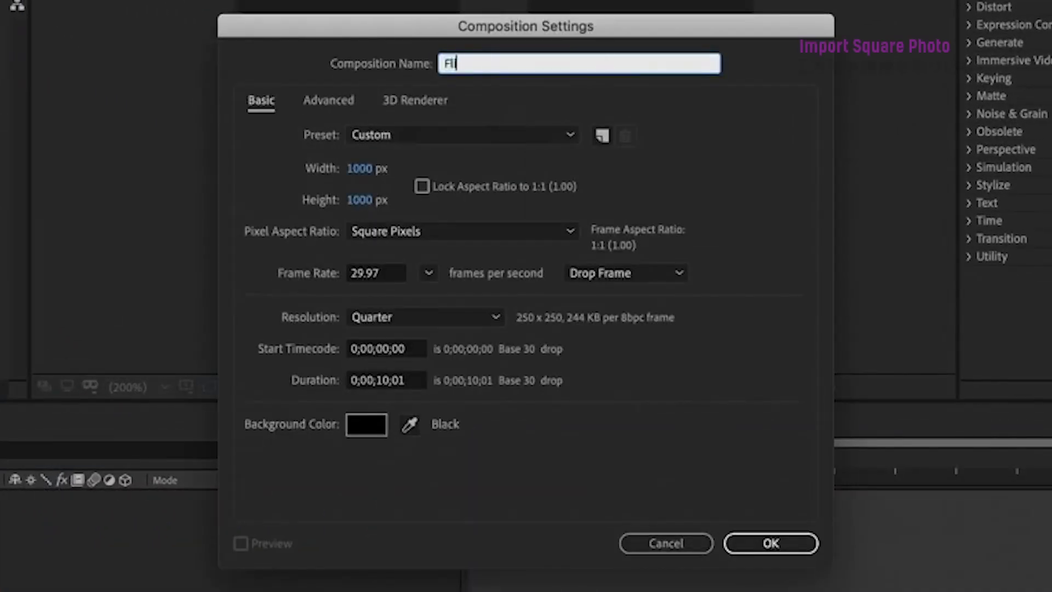
type("ip animation")
left_click(362, 169)
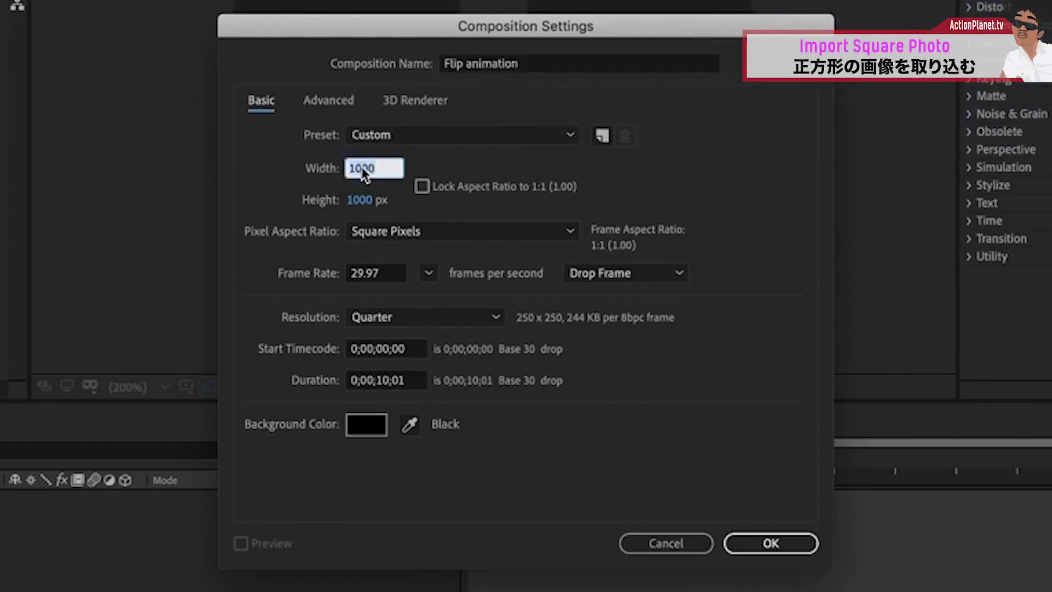
type("1920")
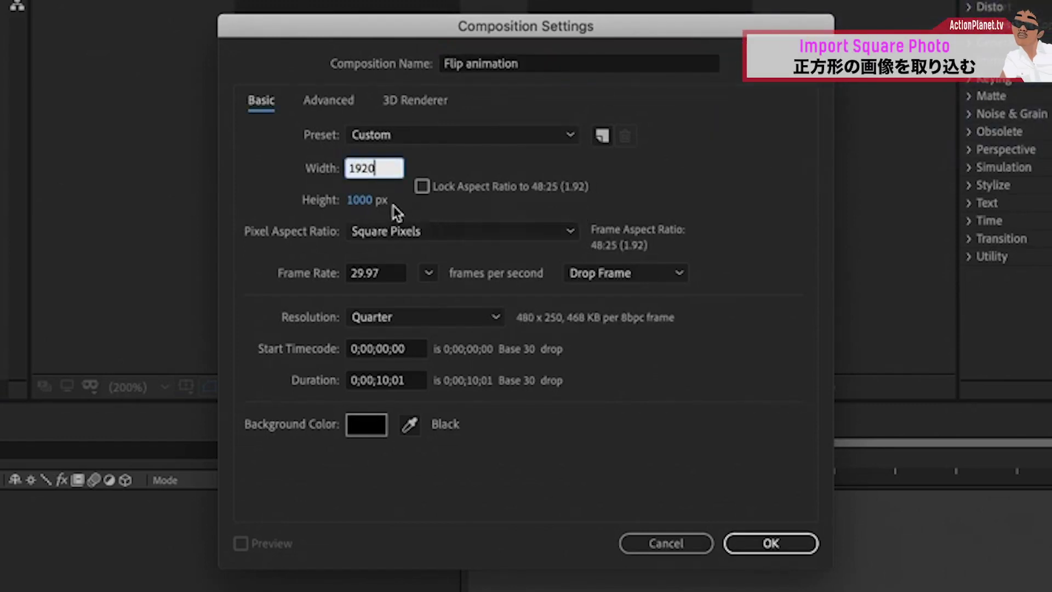
type("1080")
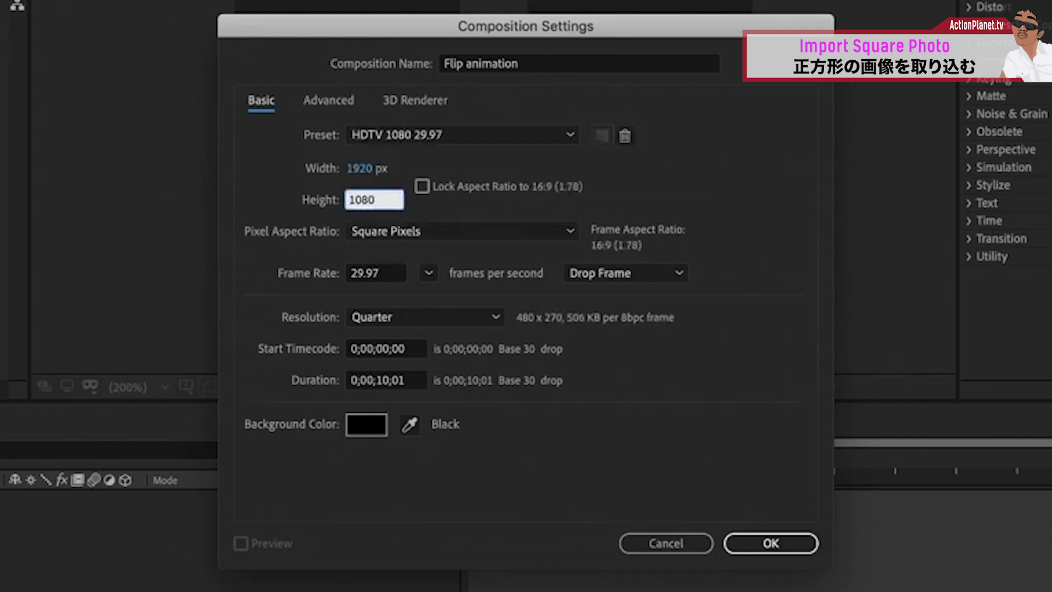
key("Return")
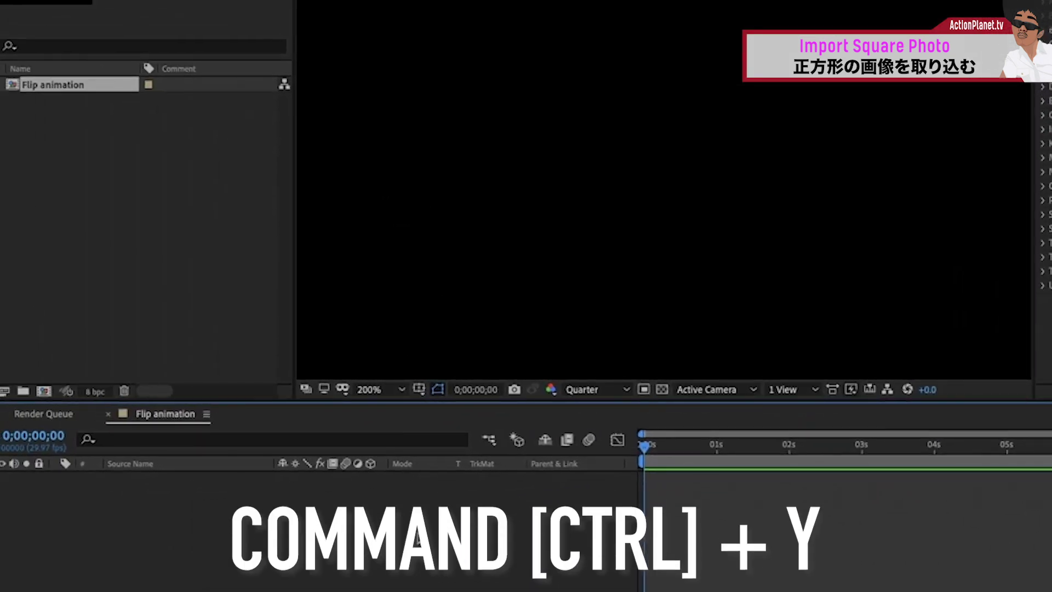
Step: Add a full-frame solid named BG coloured dark green #183D34
key("ctrl+y")
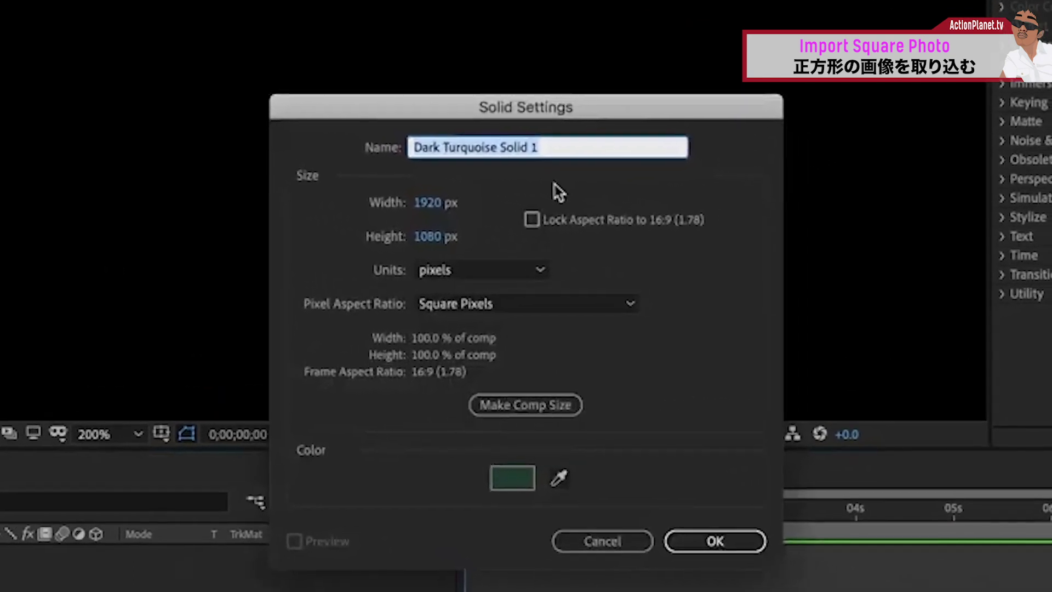
type("BG")
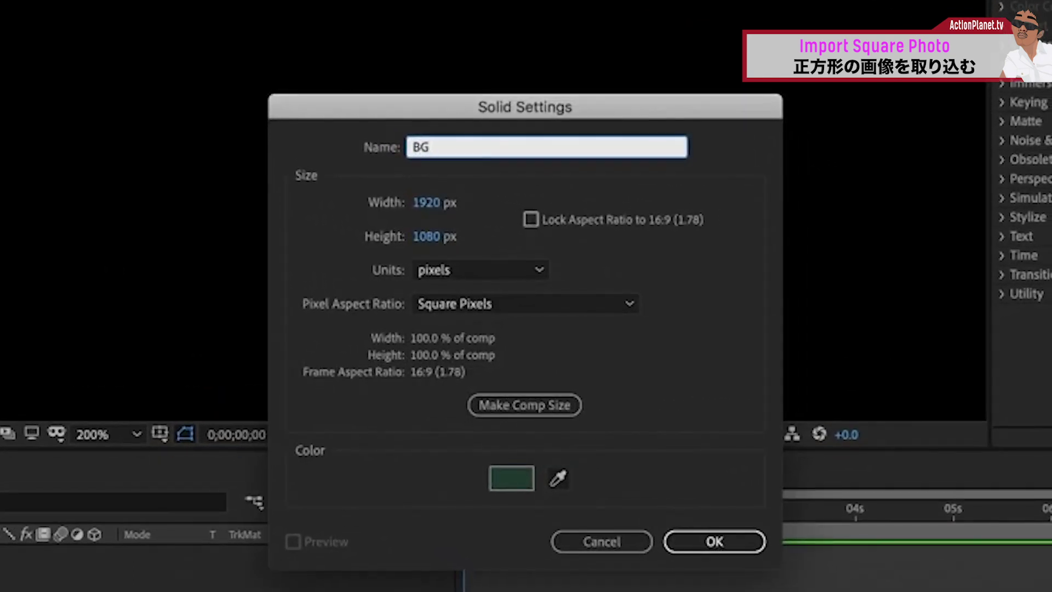
left_click(511, 481)
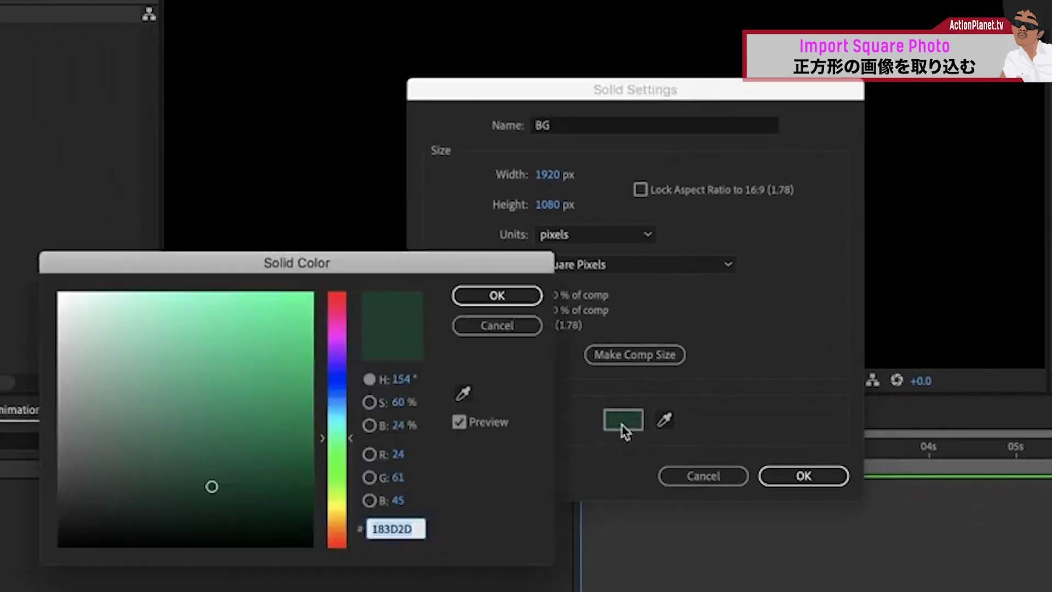
left_click(497, 295)
left_click(803, 476)
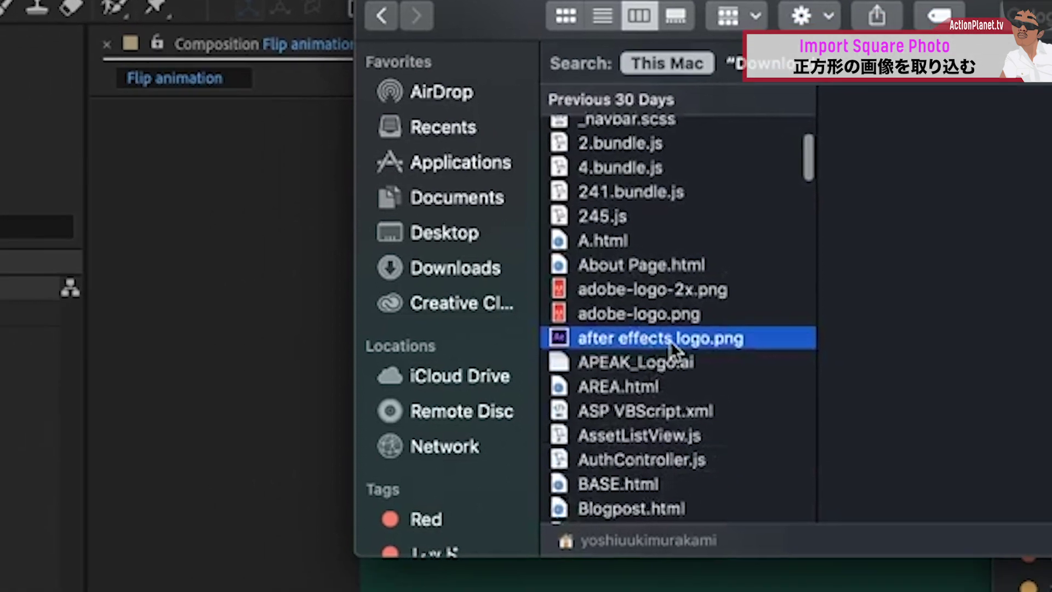
Step: Import the logo PNGs and create a composition from after effects logo.png
left_click_drag(679, 357, 301, 429)
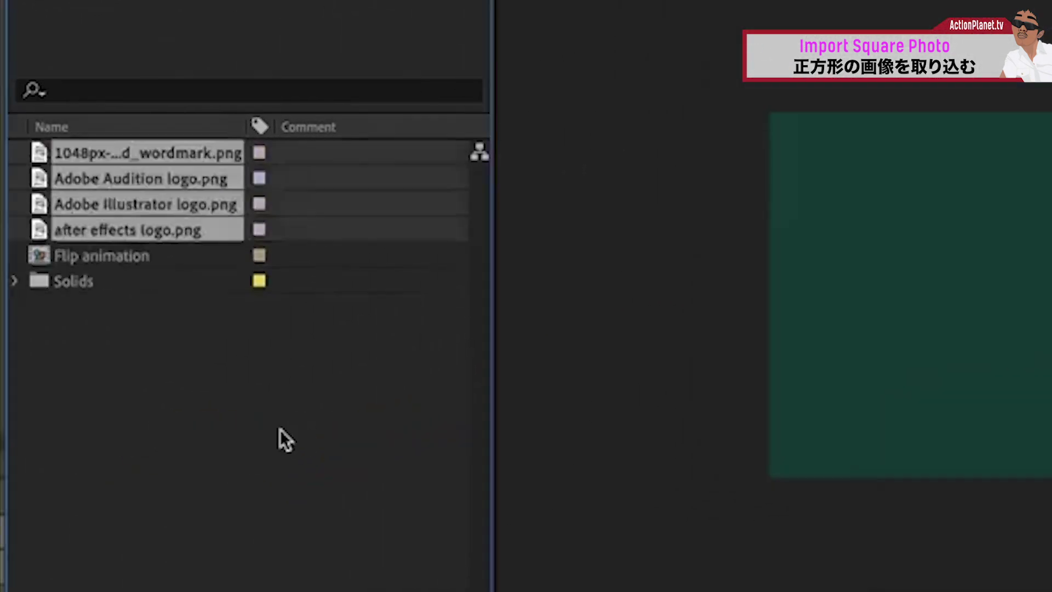
left_click(207, 427)
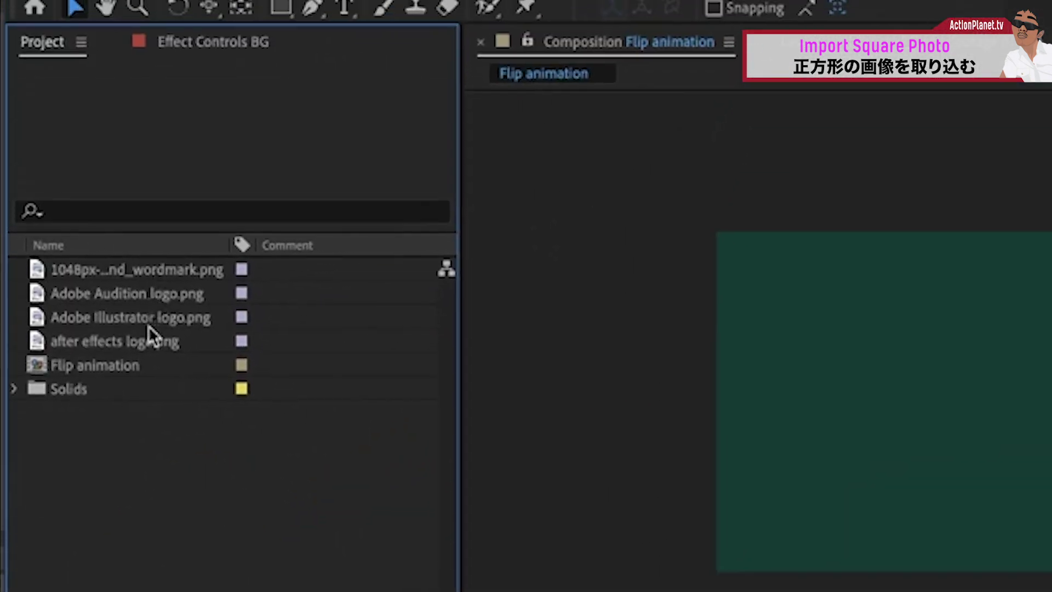
left_click(151, 336)
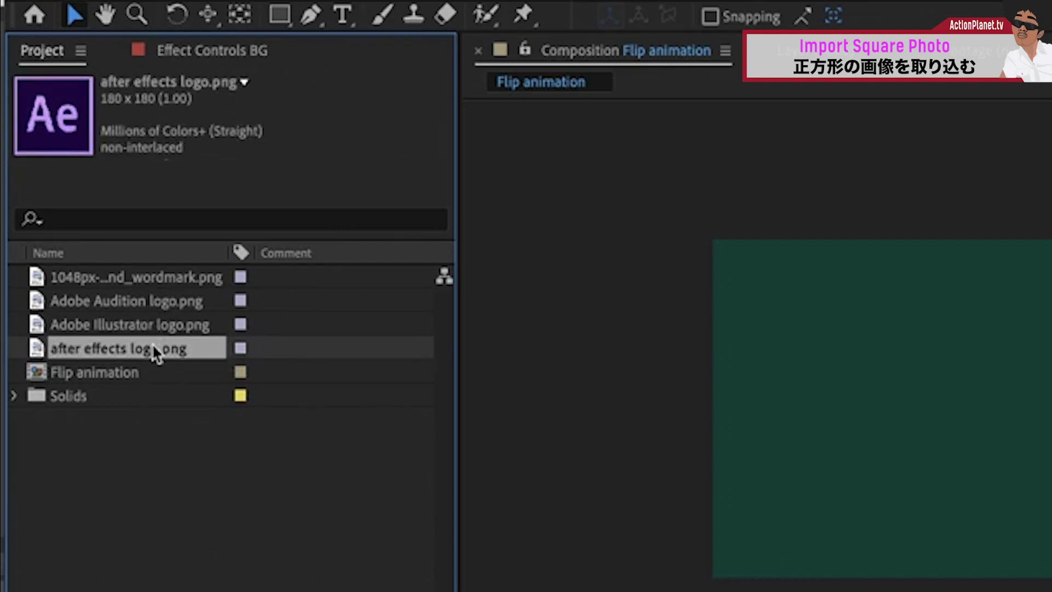
left_click_drag(152, 343, 84, 393)
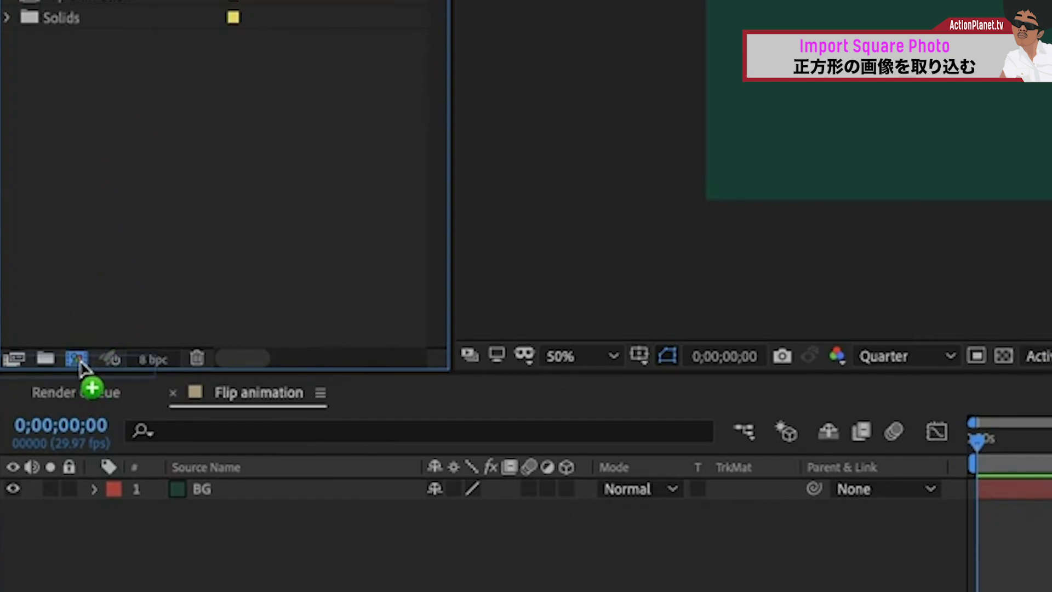
left_click_drag(81, 368, 82, 366)
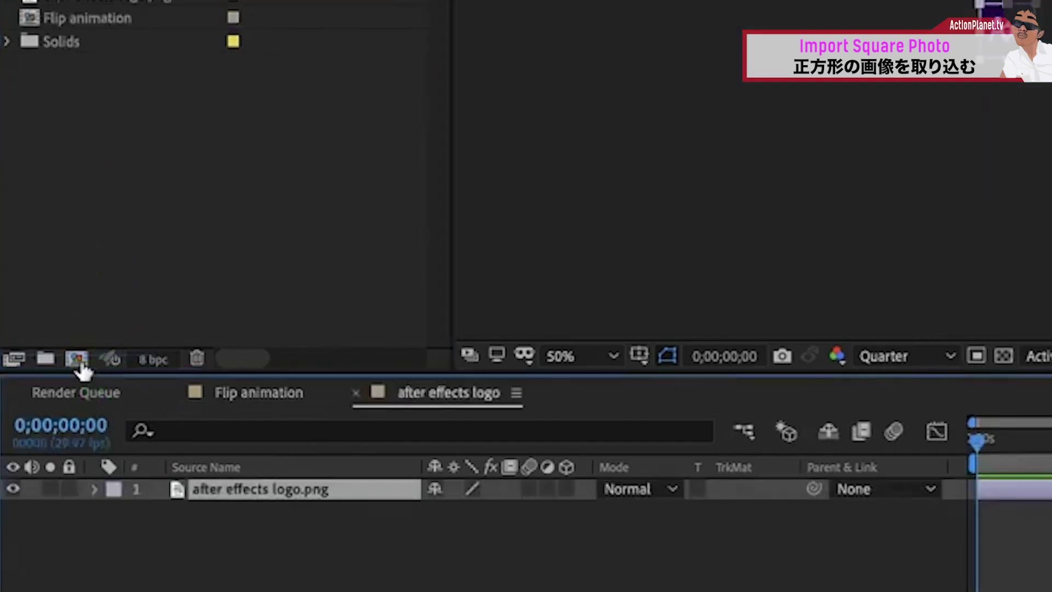
Step: Place the after effects logo comp into Flip animation above the BG layer
scroll(570, 387, "up", 4)
scroll(509, 420, "up", 2)
scroll(535, 389, "down", 4)
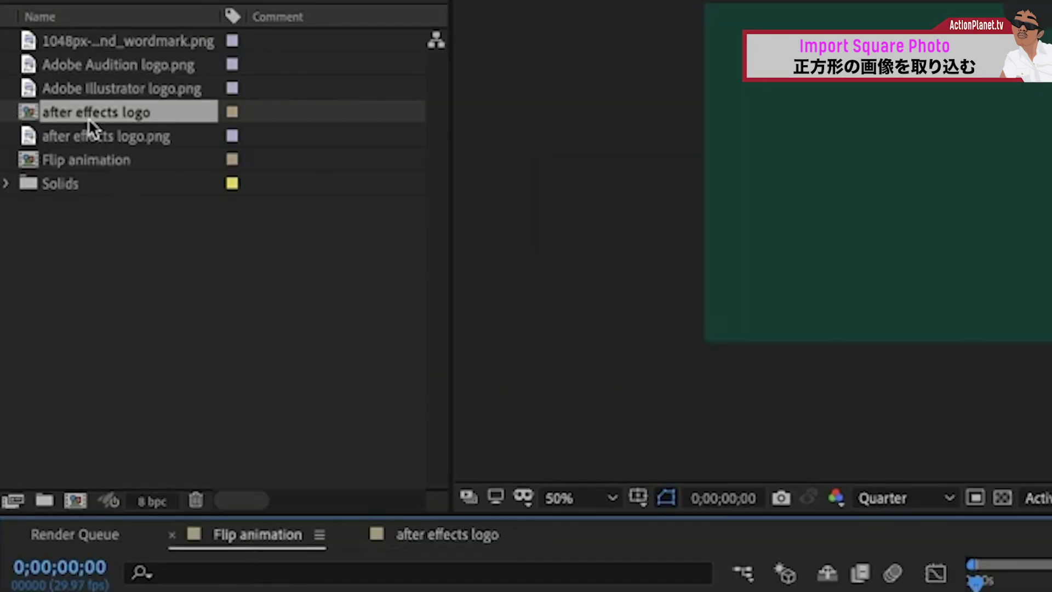
mouse_move(87, 119)
left_mouse_down()
mouse_move(234, 425)
mouse_move(231, 409)
left_mouse_up()
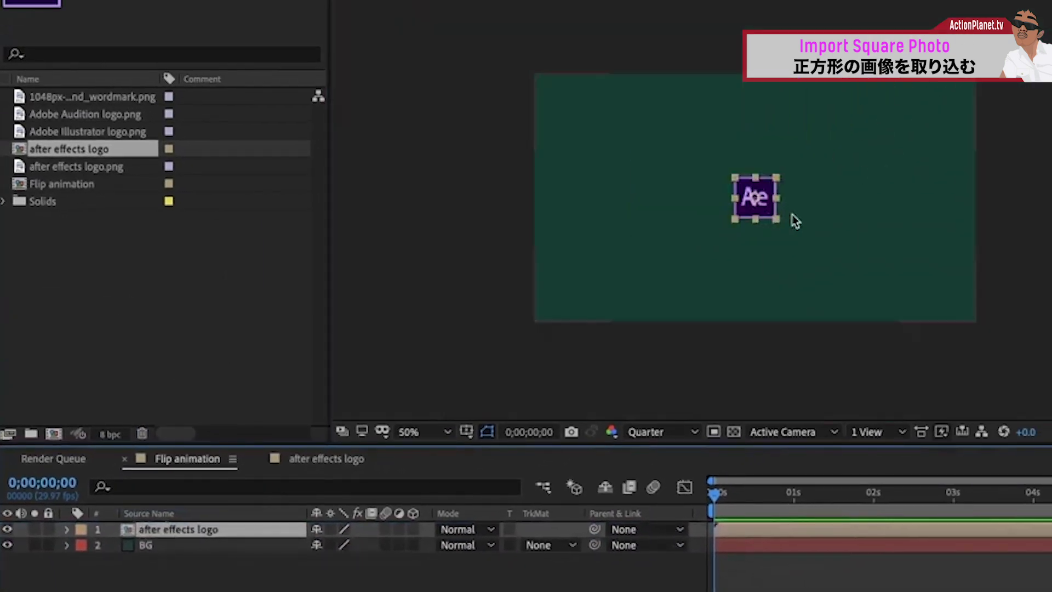
Step: Zoom the viewer to 100% and switch preview resolution from Quarter to Full
scroll(797, 218, "up", 2)
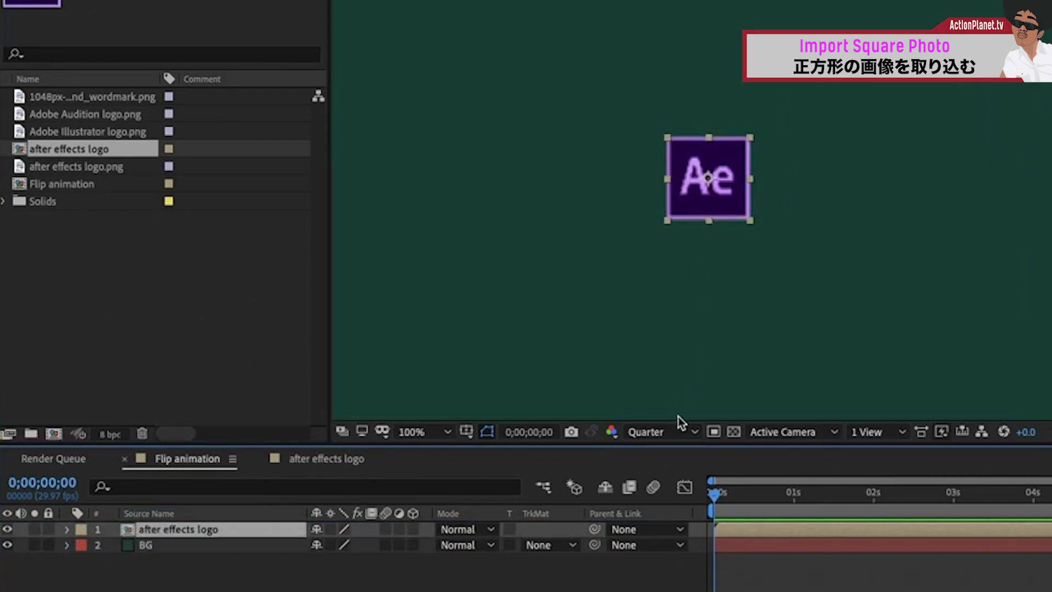
left_click(676, 430)
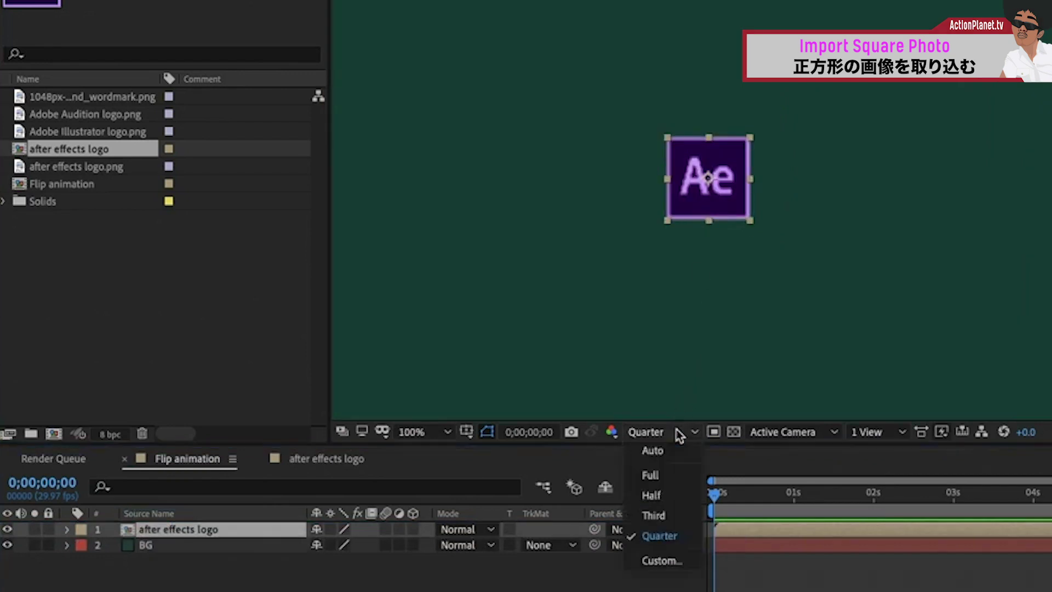
left_click(672, 478)
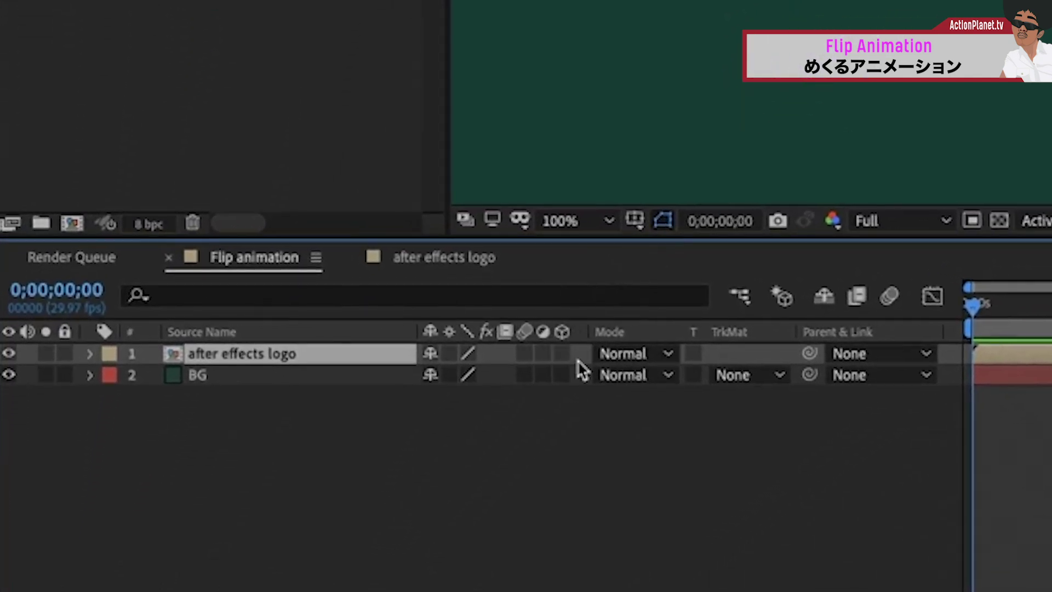
Step: Show the timeline switch columns and enable 3D Layer on the after effects logo layer
right_click(376, 331)
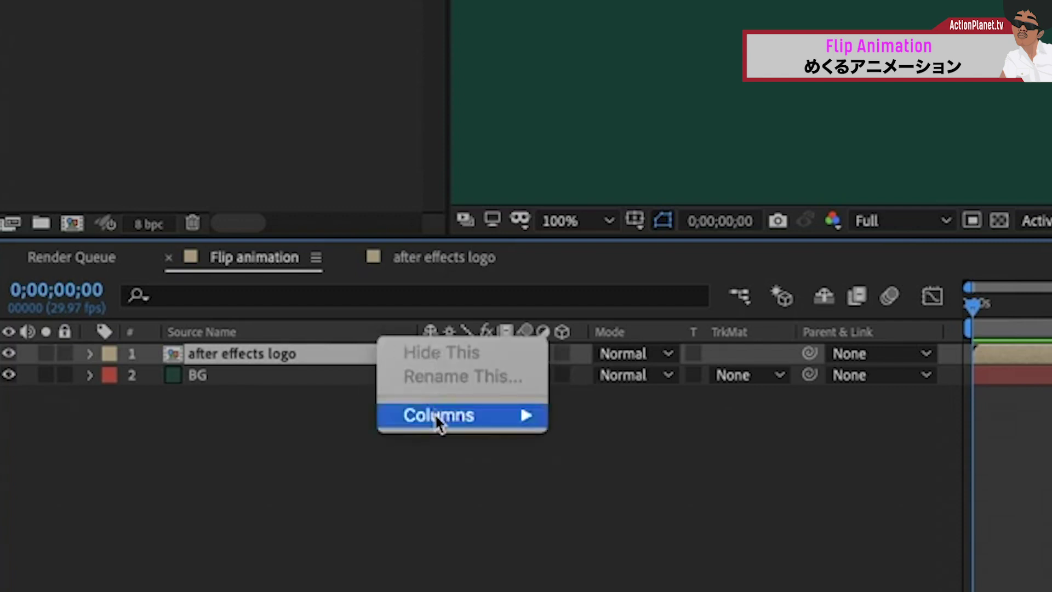
mouse_move(436, 420)
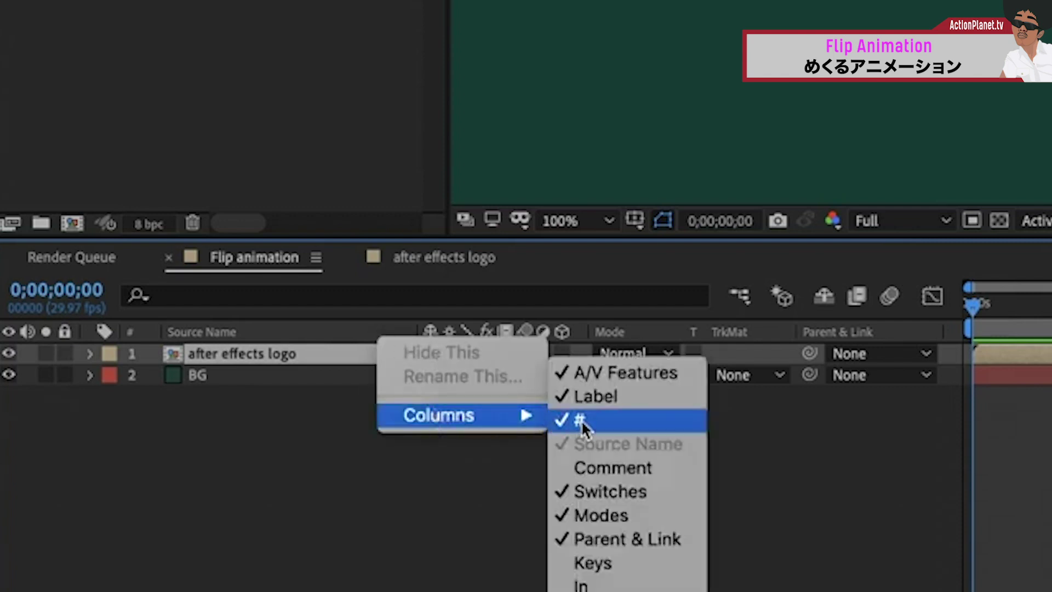
key("F4")
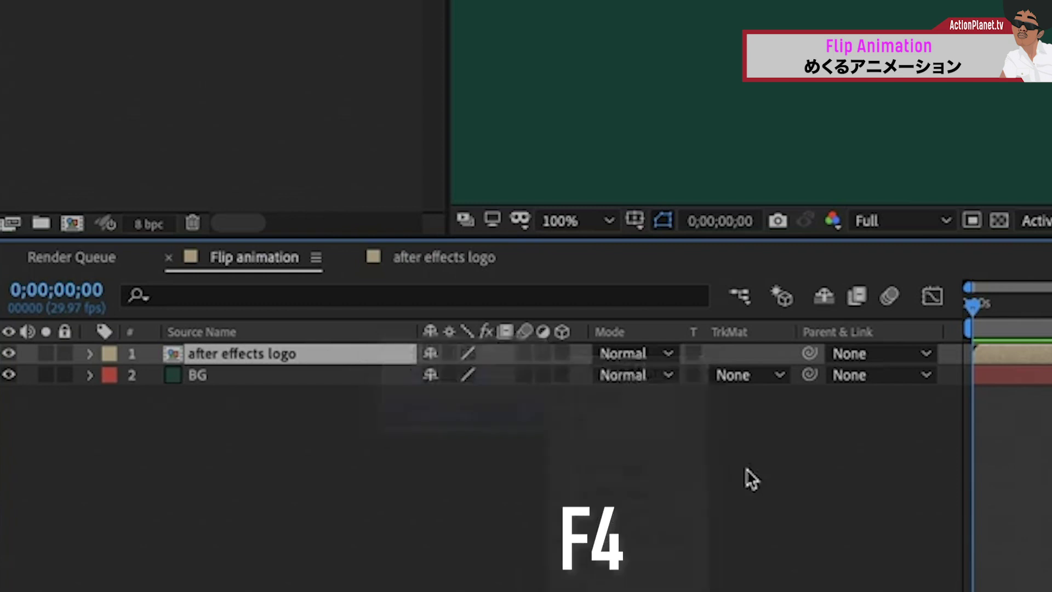
key("F4")
key("F4")
key("F4")
key("F4")
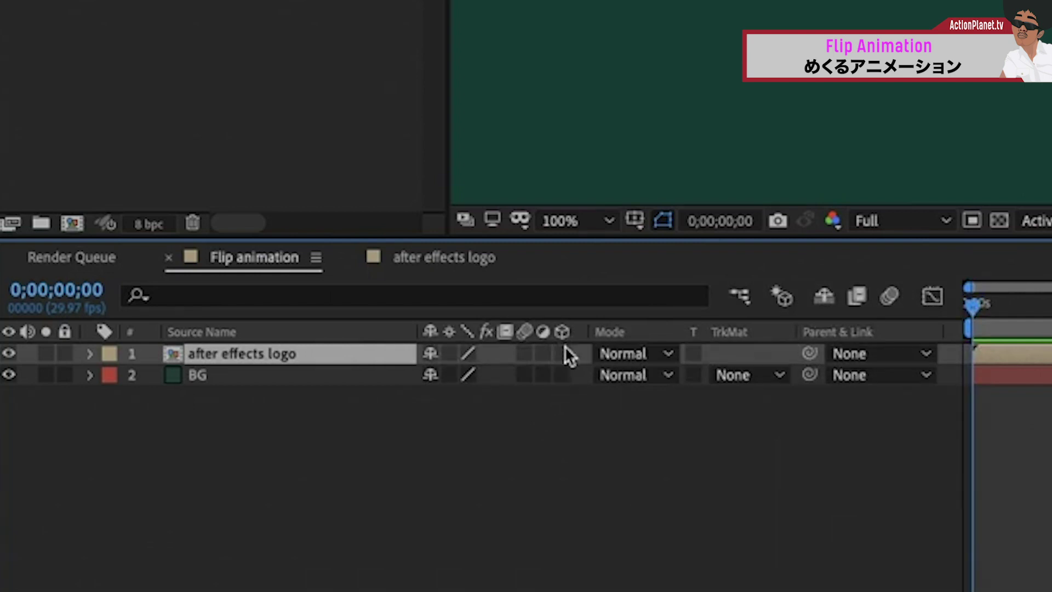
Step: Reveal the logo's rotation properties and test-spin its Y Orientation, returning it to 0°
key("r")
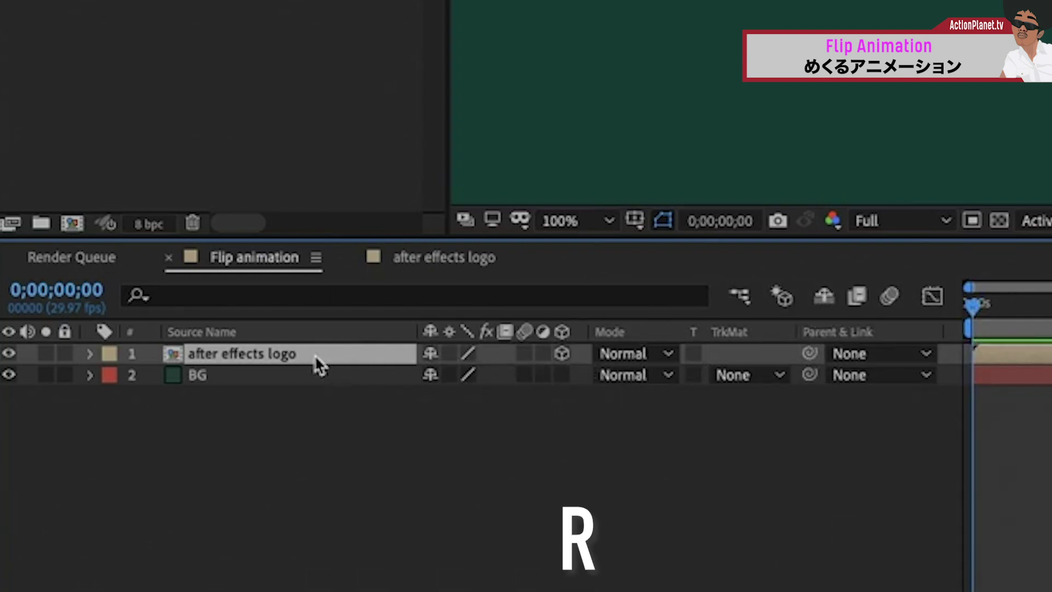
key("r")
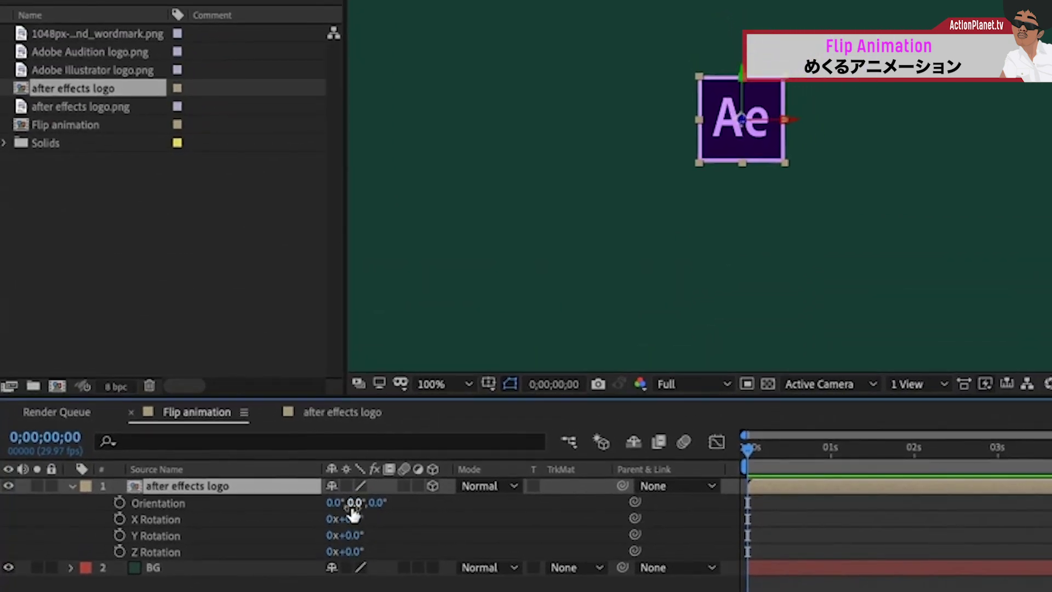
left_click_drag(353, 502, 478, 495)
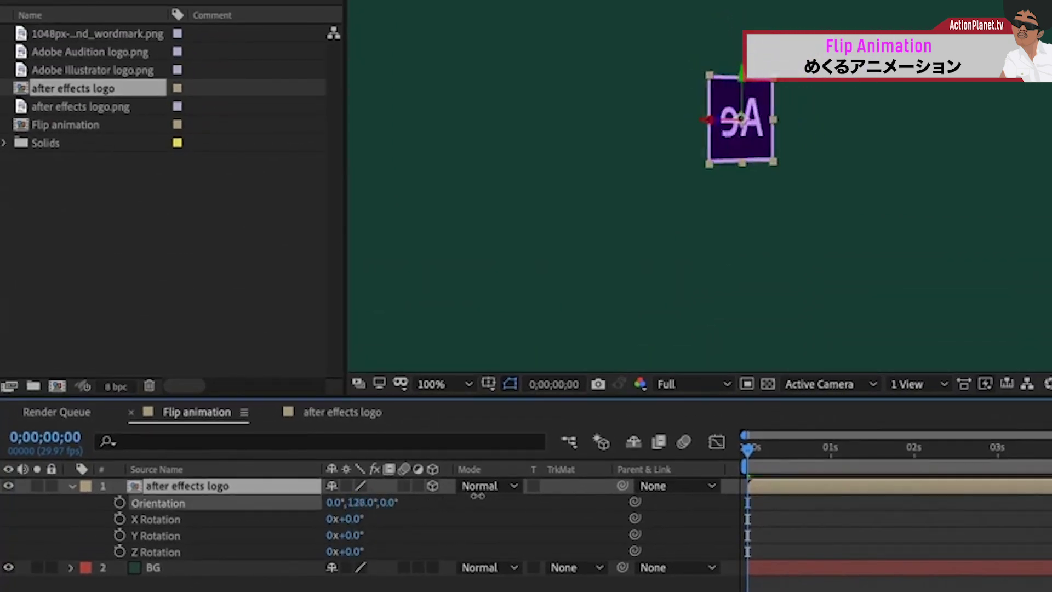
left_click_drag(477, 495, 417, 495)
Step: Show the title/action safe guides, shift the logo right, and pick the Pan Behind tool
scroll(667, 252, "up", 1)
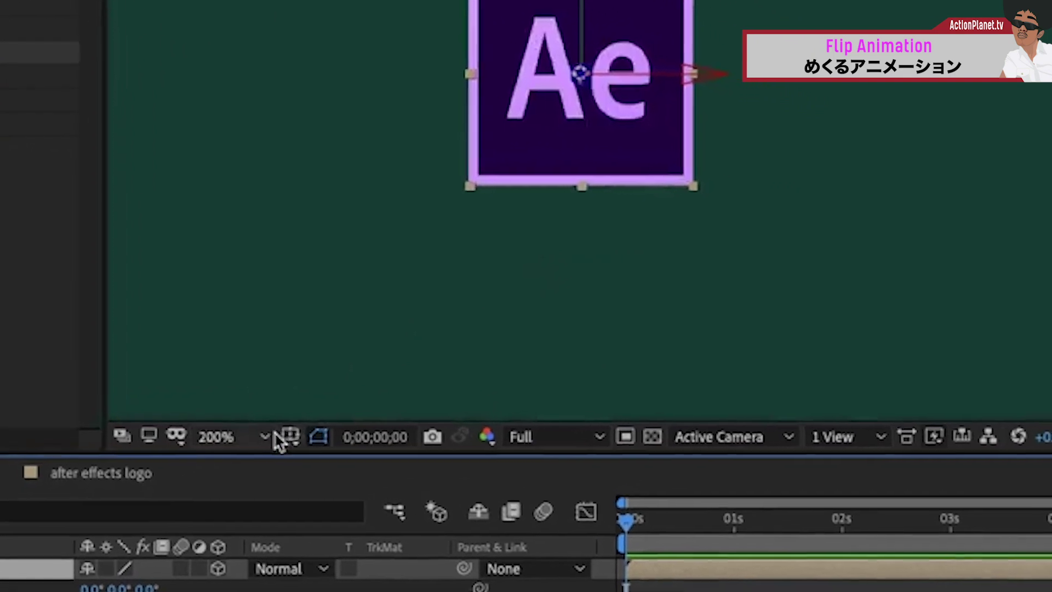
left_click(283, 435)
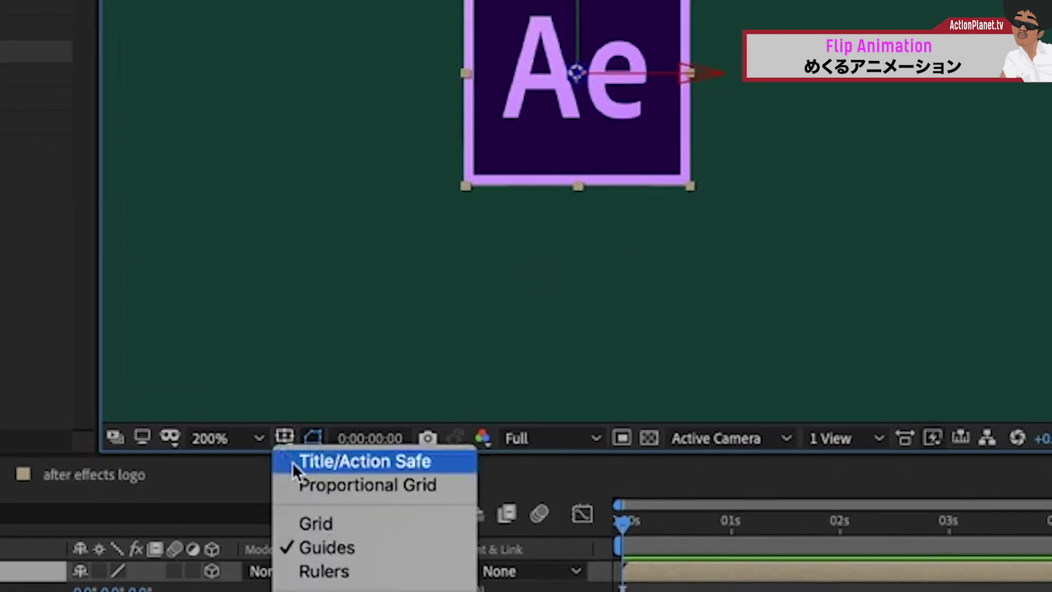
left_click(415, 457)
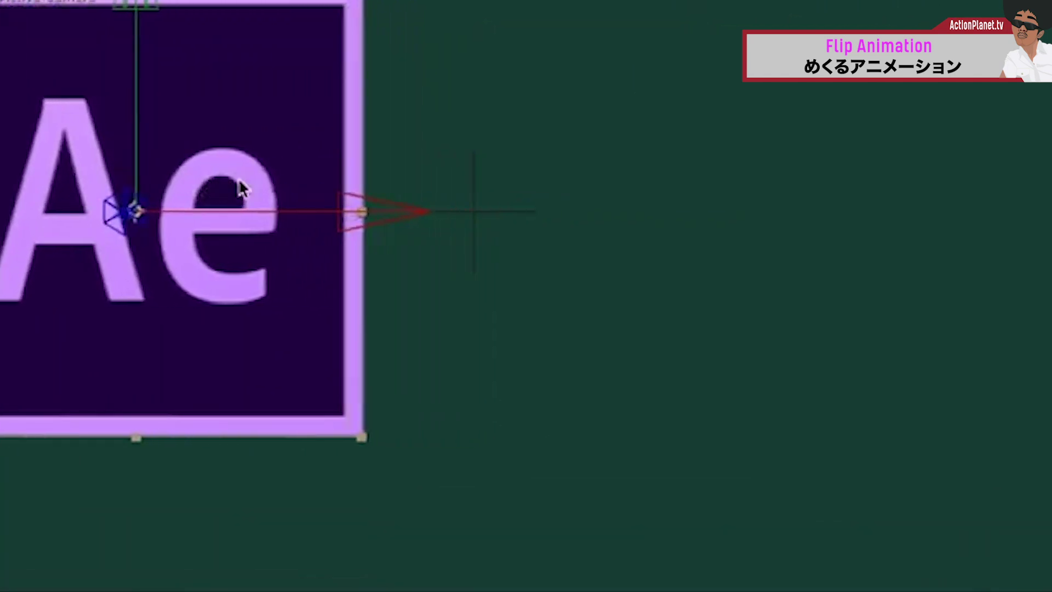
left_click_drag(219, 201, 331, 211)
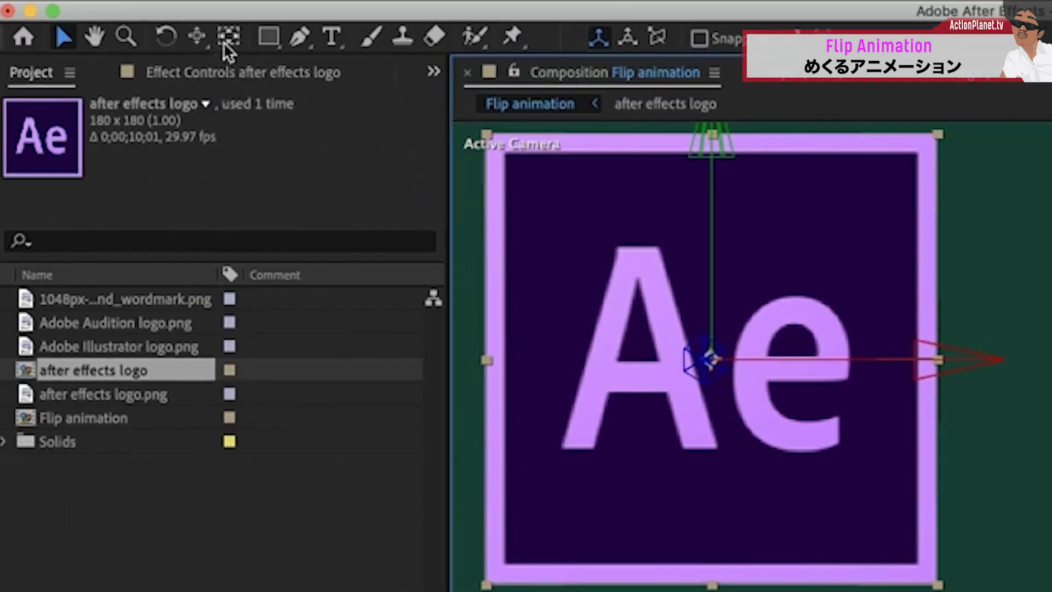
left_click(224, 44)
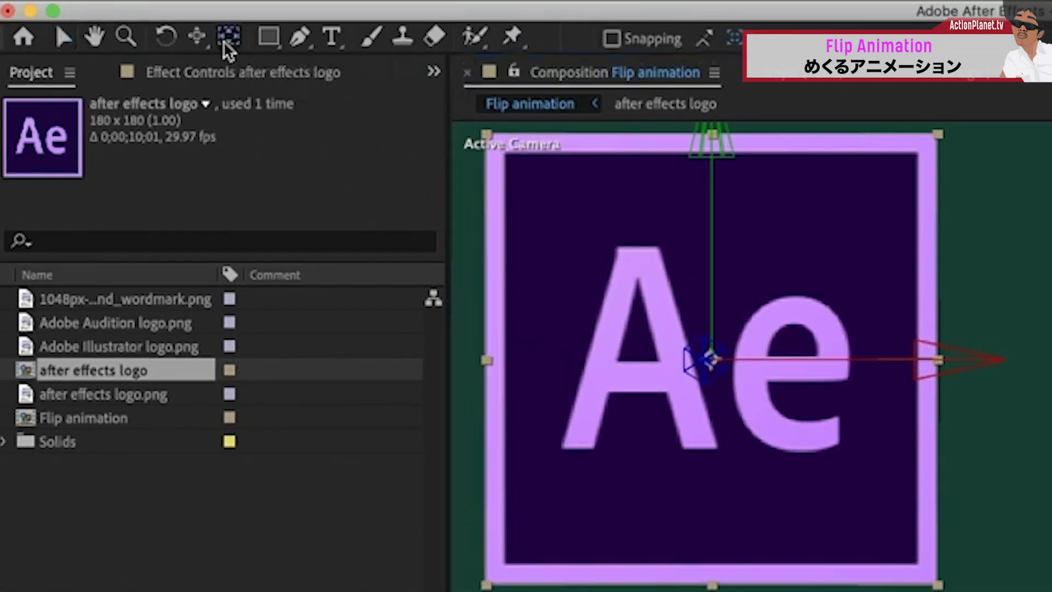
Step: Put the logo's anchor point on its right edge, test the swing, and keyframe Orientation at 0s
left_click_drag(712, 359, 912, 356)
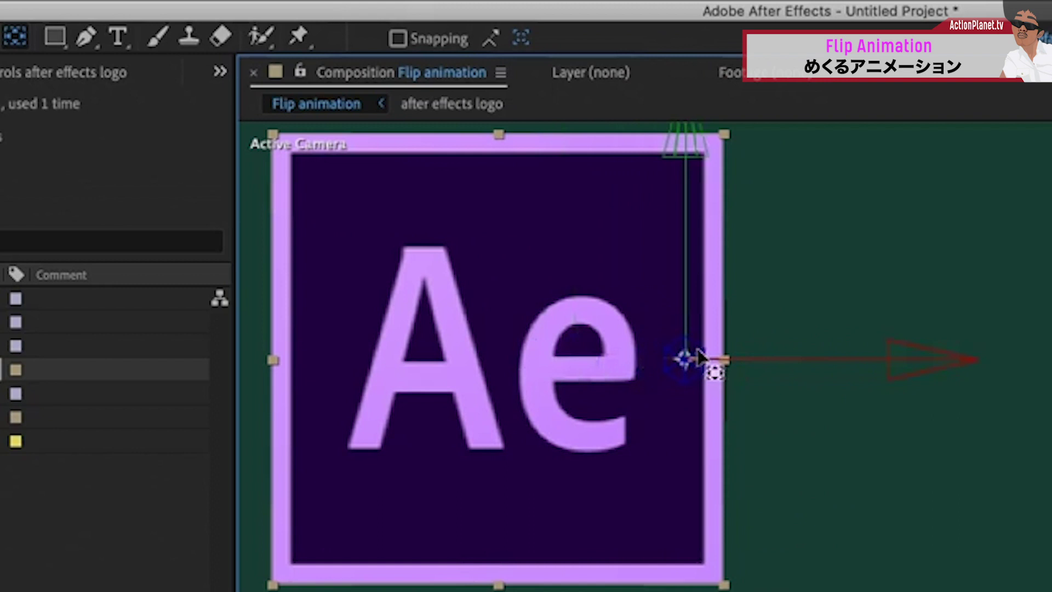
left_click_drag(700, 356, 713, 364)
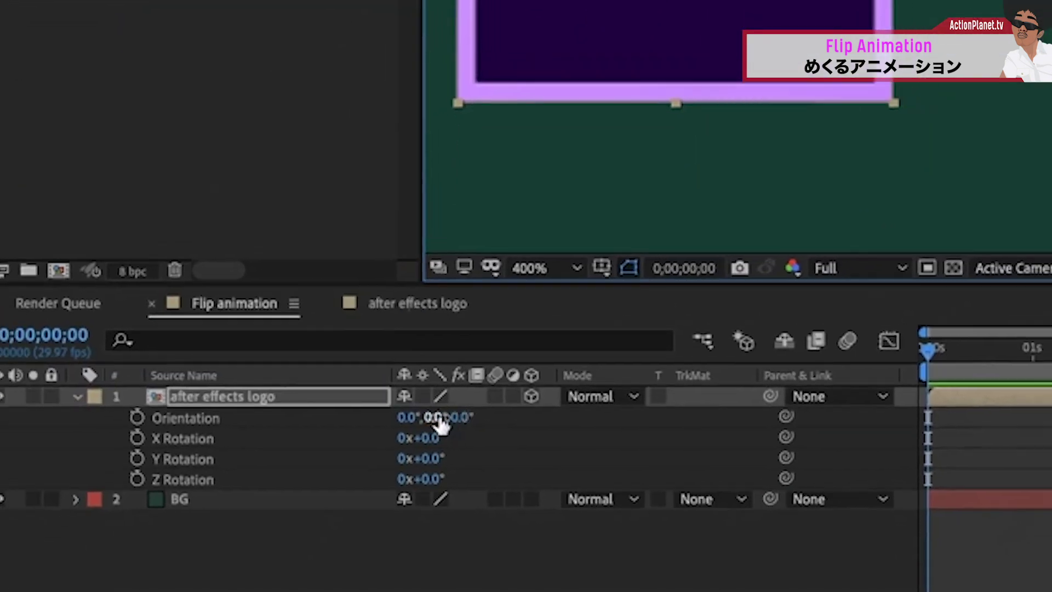
left_click_drag(449, 408, 589, 394)
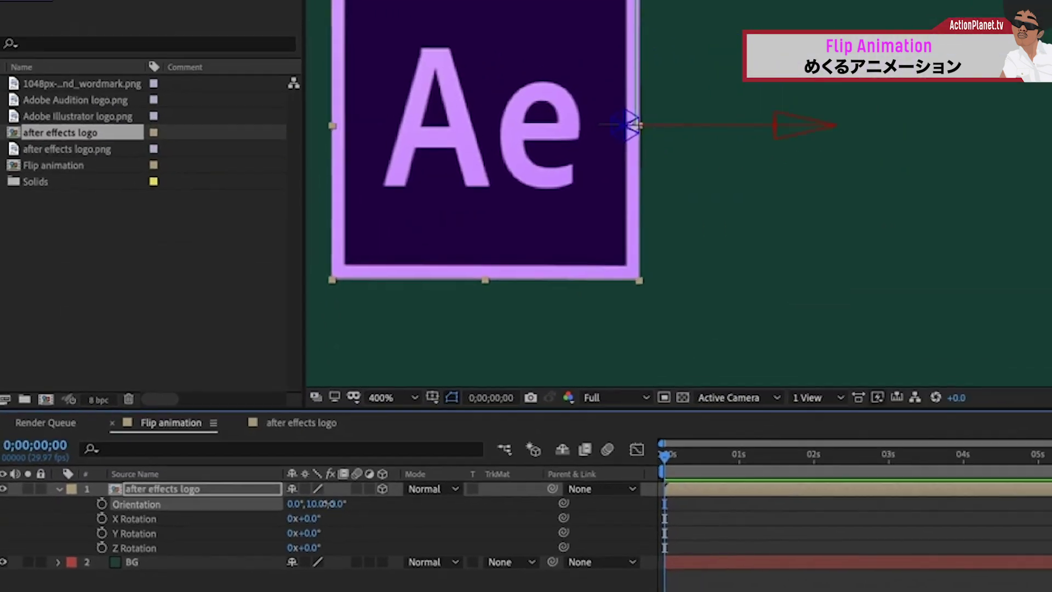
left_click_drag(399, 501, 210, 523)
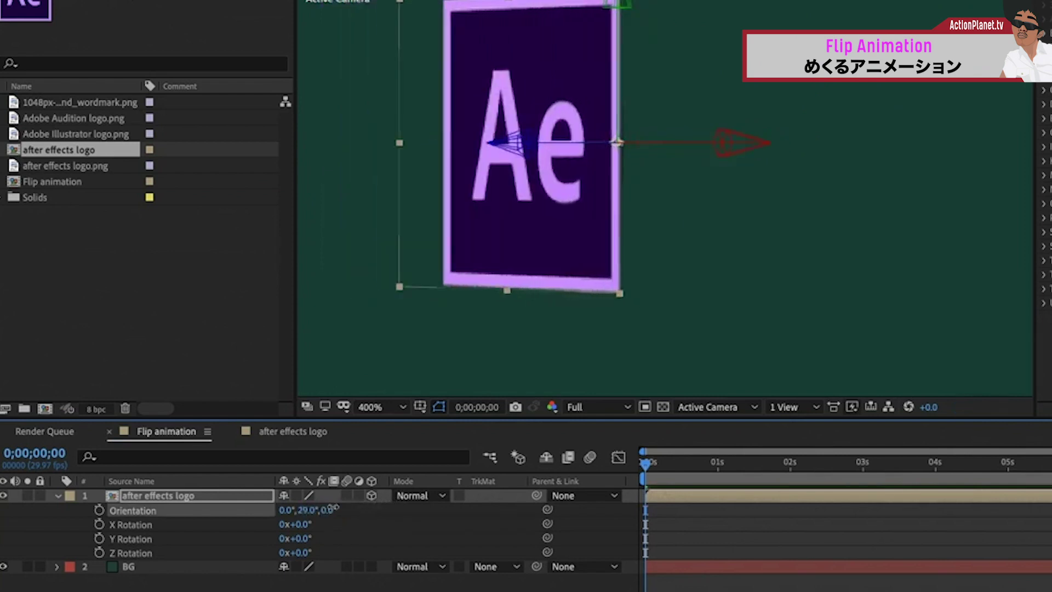
left_click_drag(310, 509, 320, 517)
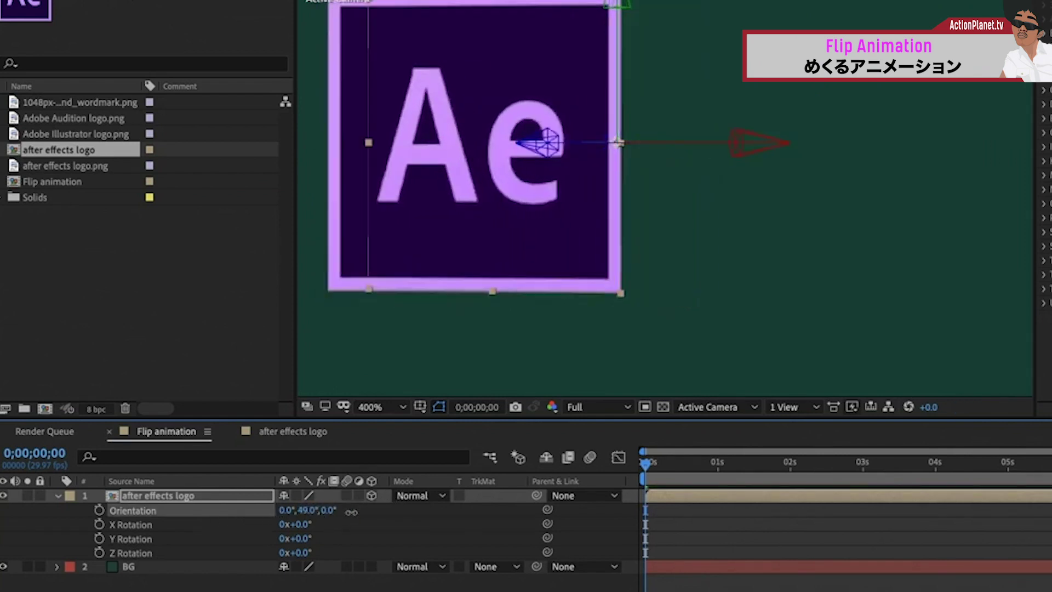
key("comma")
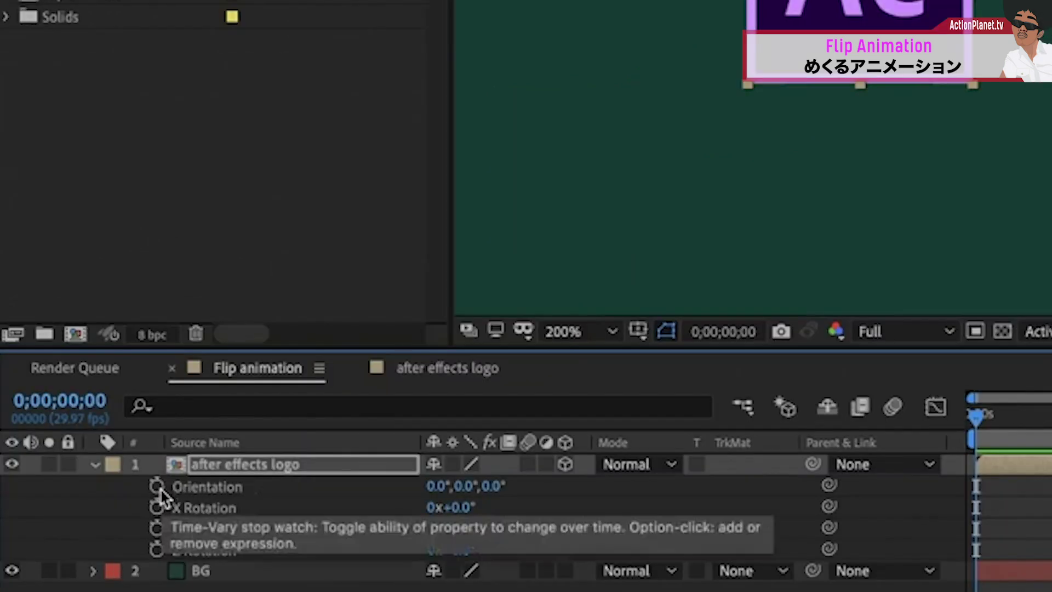
left_click(158, 486)
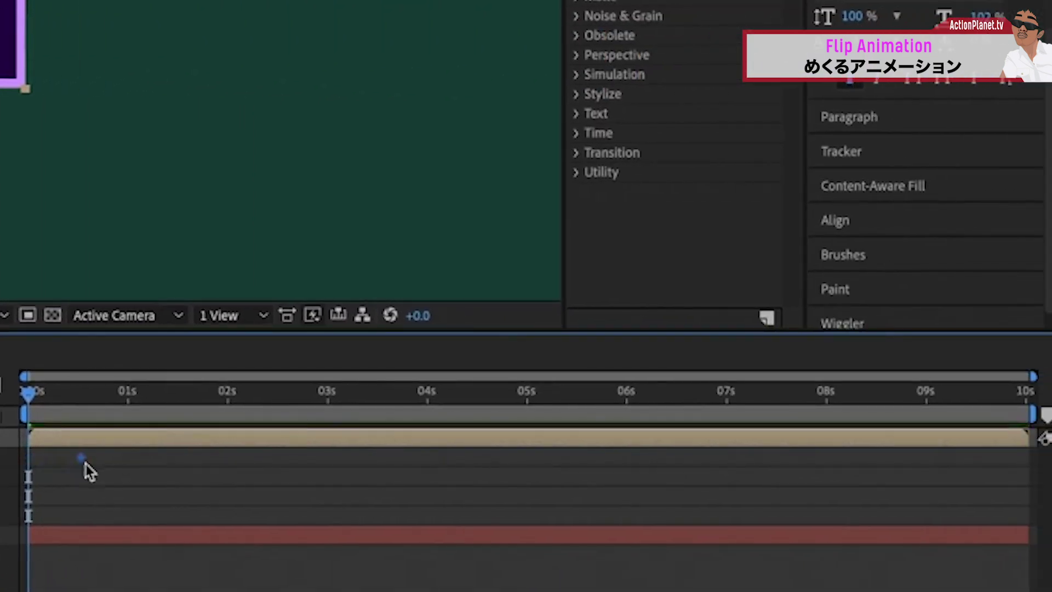
Step: Set Orientation keyframes, Y 270° at 0s and 0° at 1s, and preview the flip
left_click(128, 392)
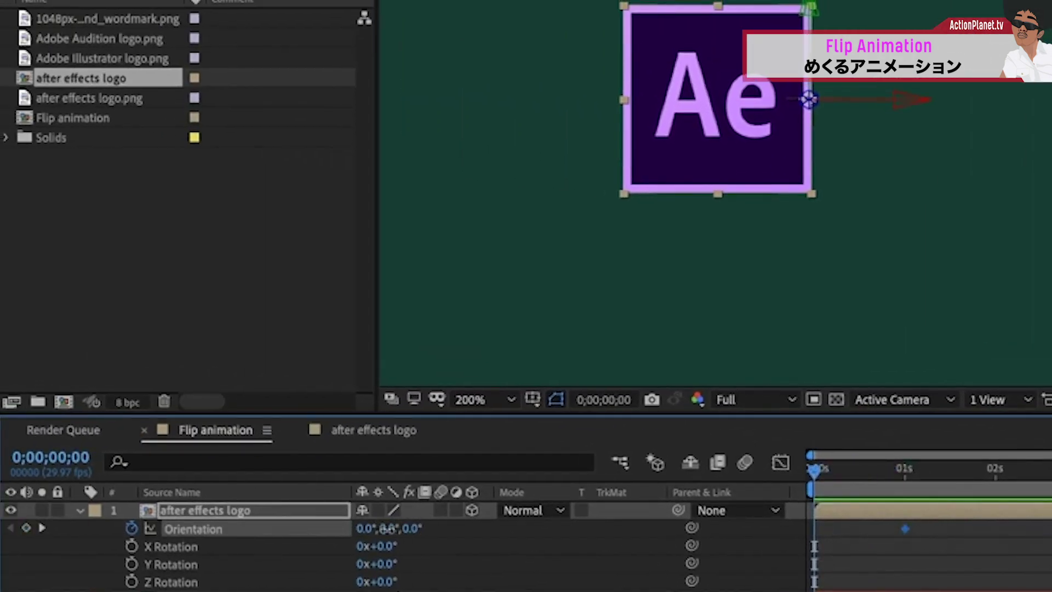
left_click_drag(388, 528, 279, 555)
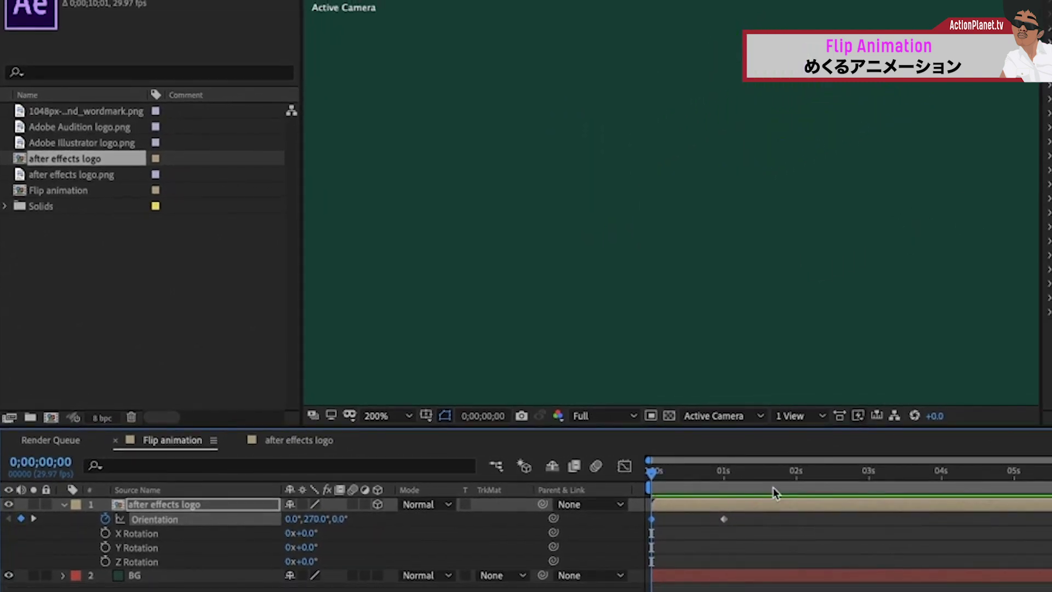
key("space")
Step: Replay the flip from the start and select both Orientation keyframes
key("space")
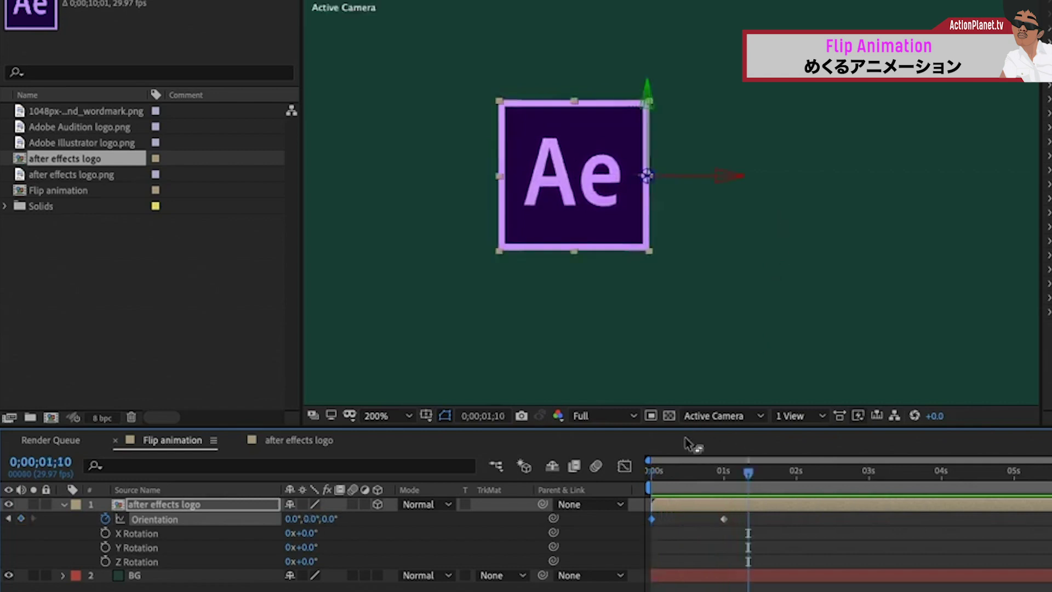
left_click_drag(672, 471, 619, 477)
key("space")
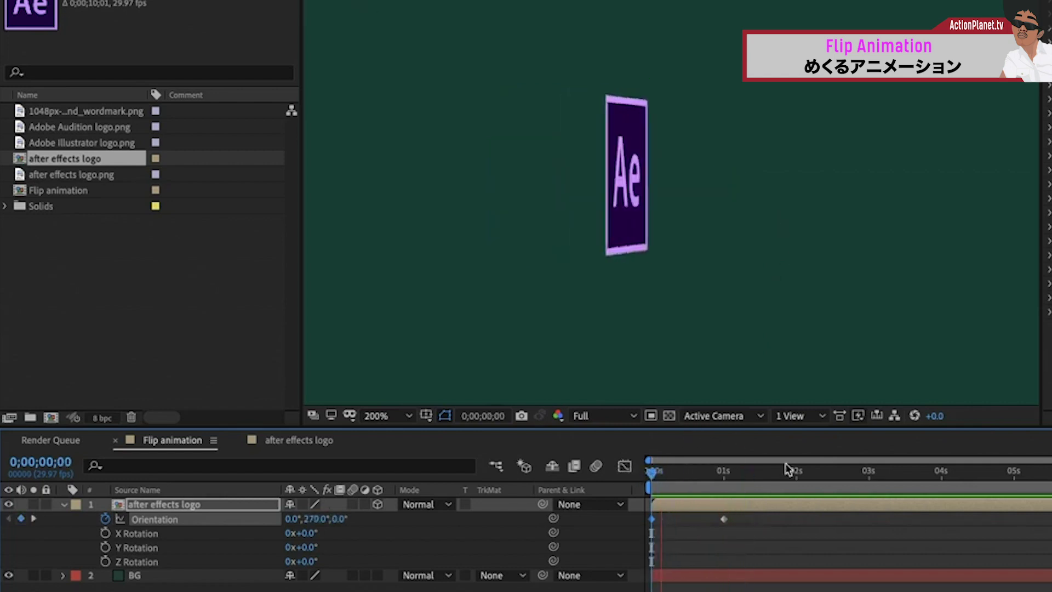
key("space")
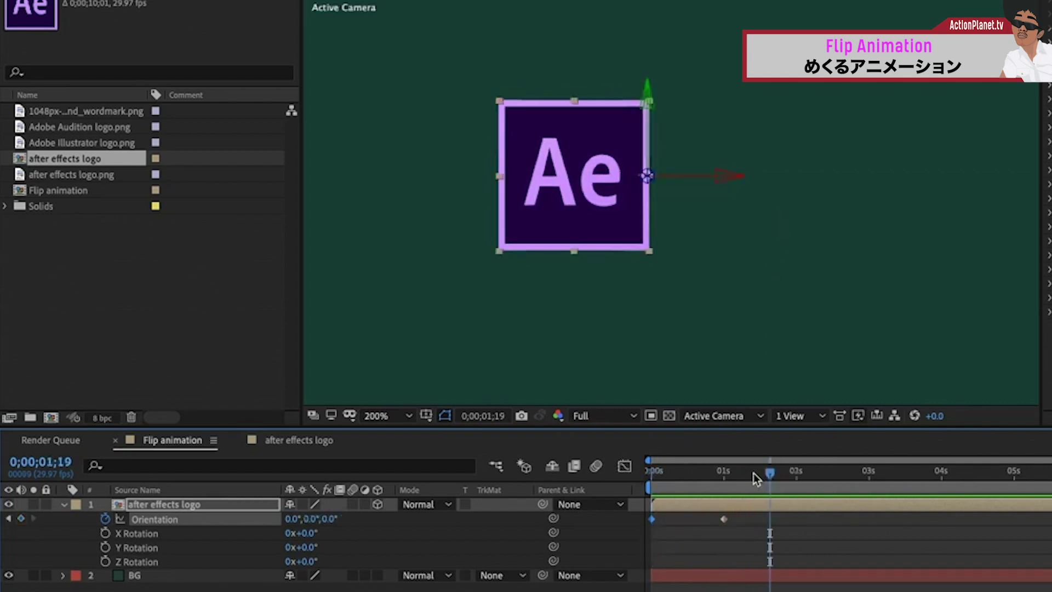
key("Home")
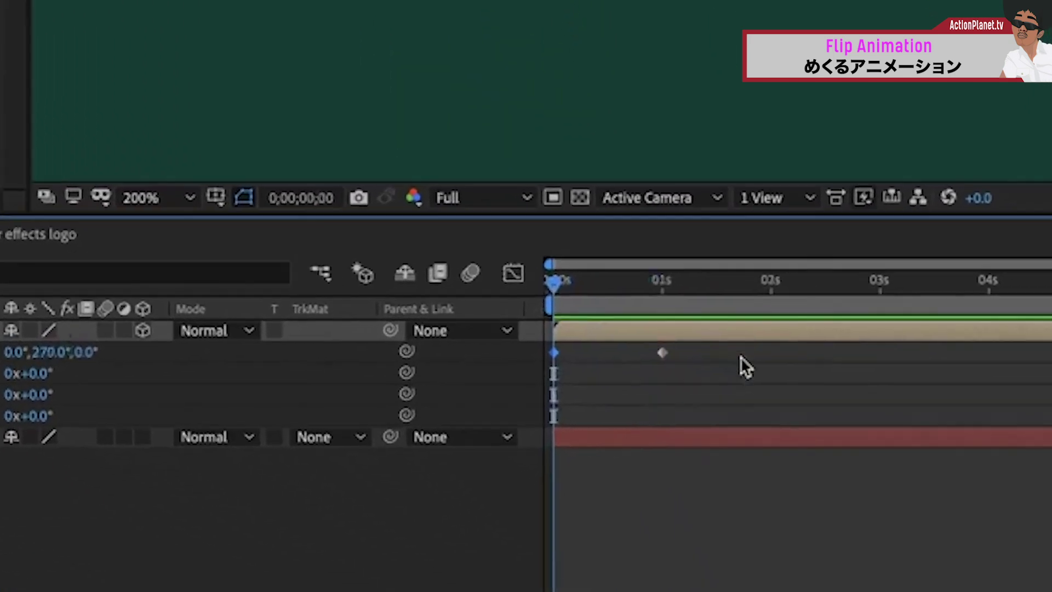
left_click_drag(743, 346, 520, 357)
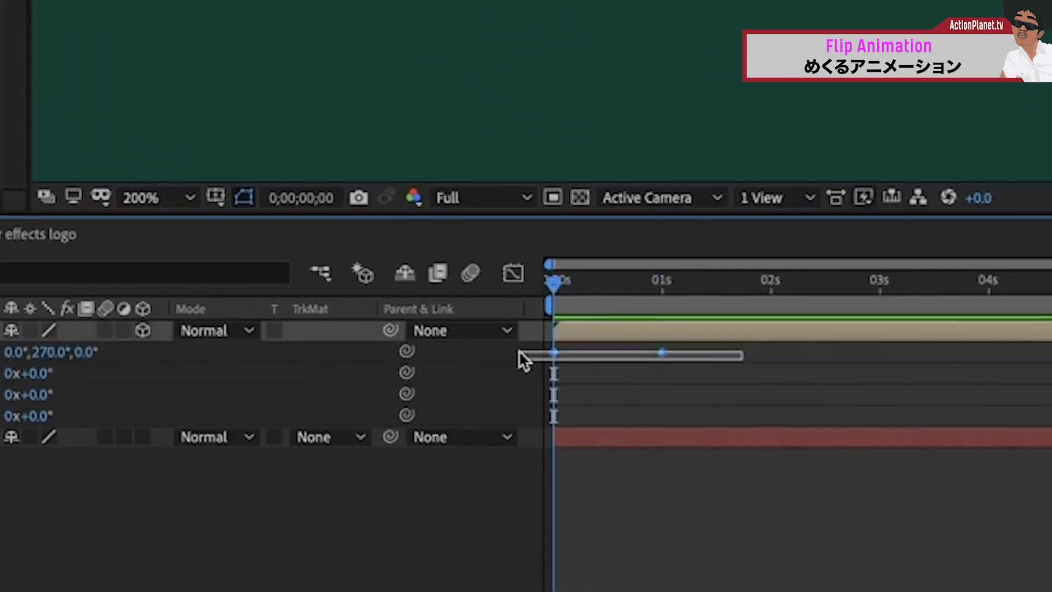
right_click(662, 353)
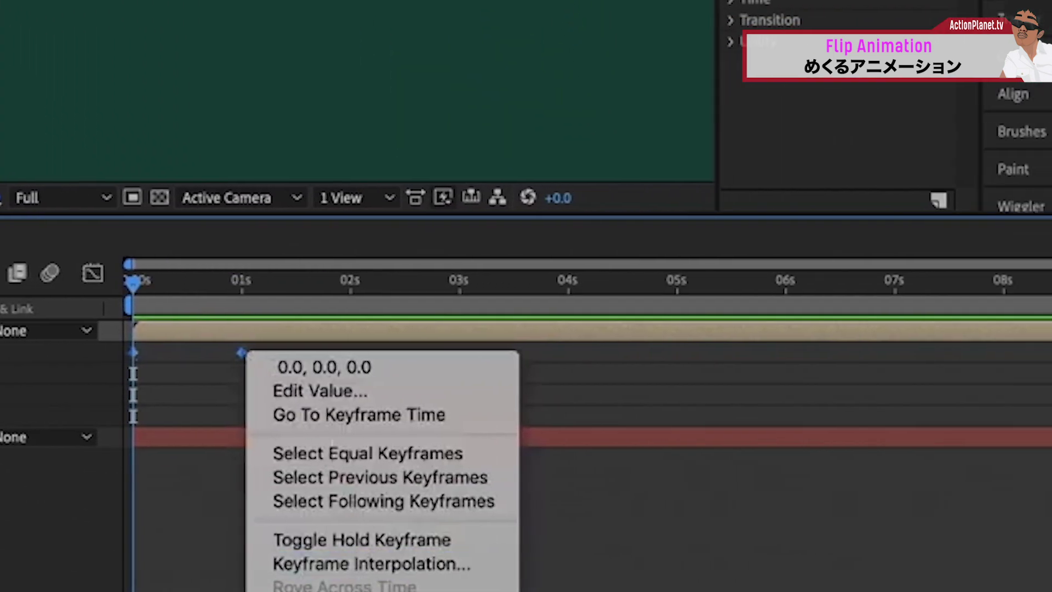
Step: Apply Easy Ease to both Orientation keyframes and show the speed graph in the Graph Editor
mouse_move(546, 589)
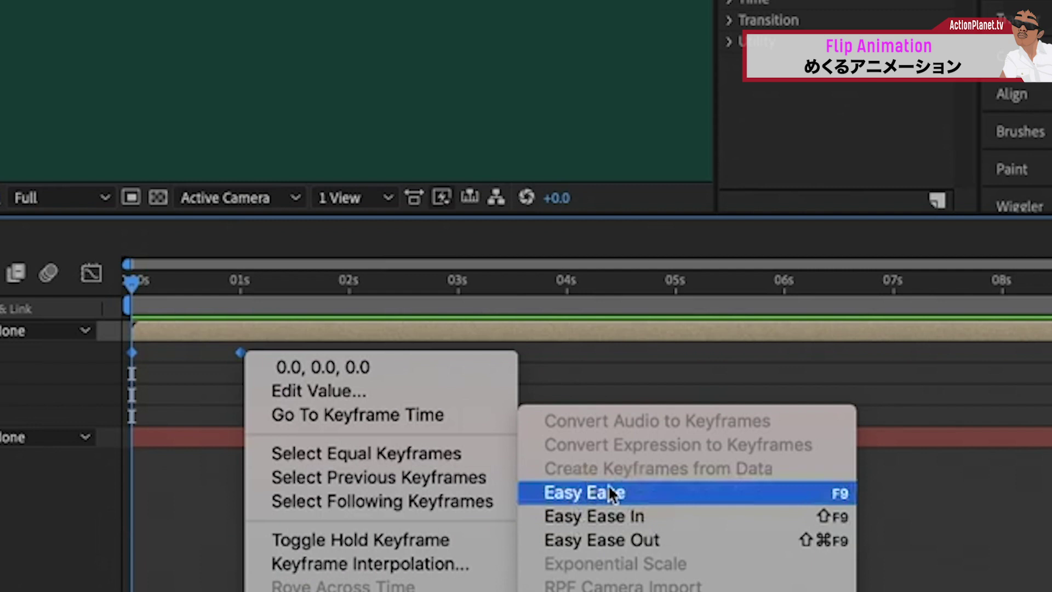
left_click(655, 484)
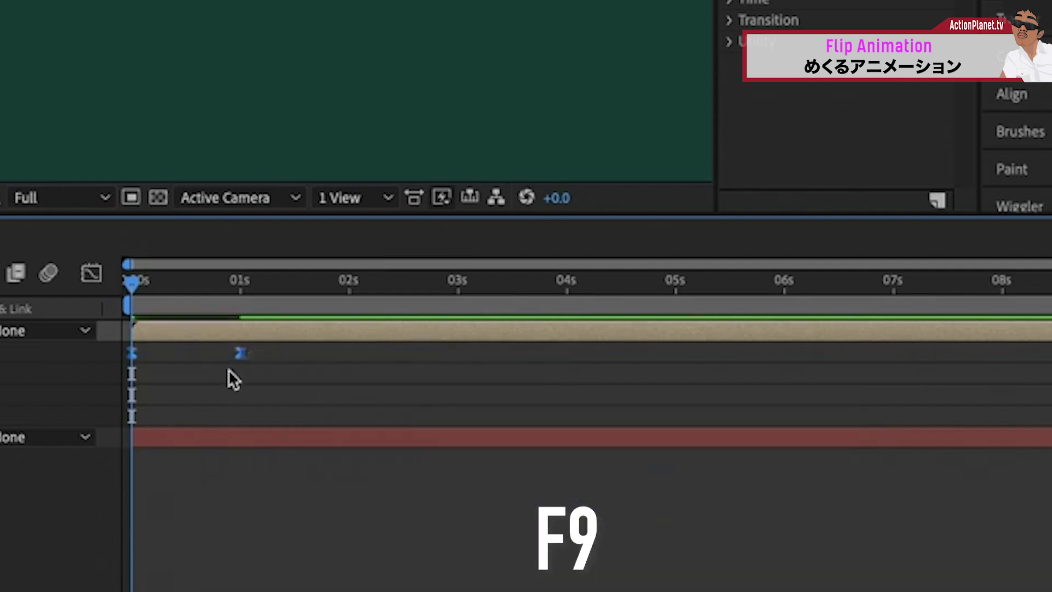
left_click(92, 273)
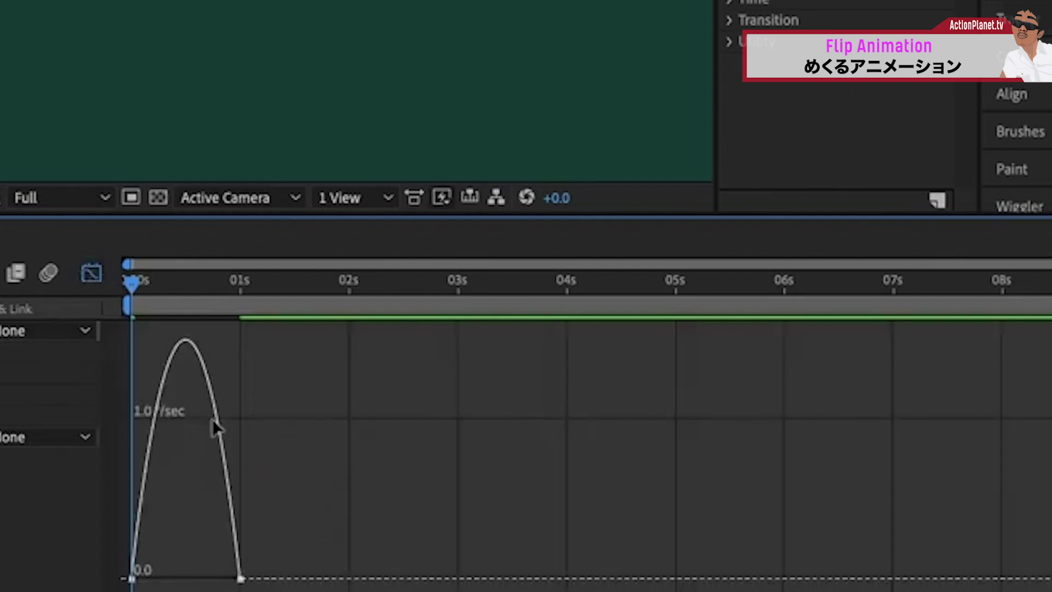
right_click(258, 472)
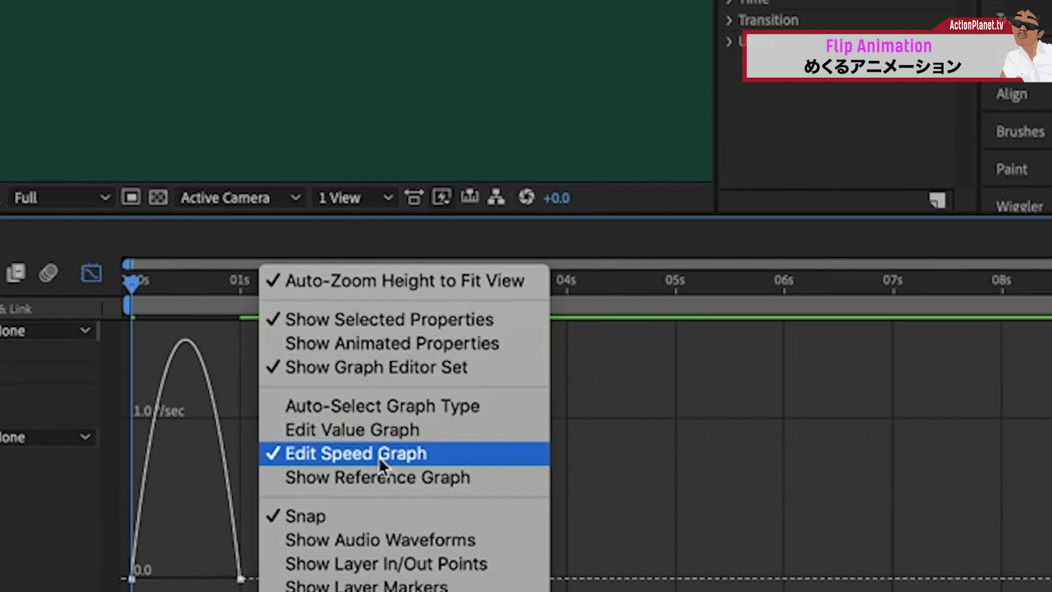
left_click(591, 459)
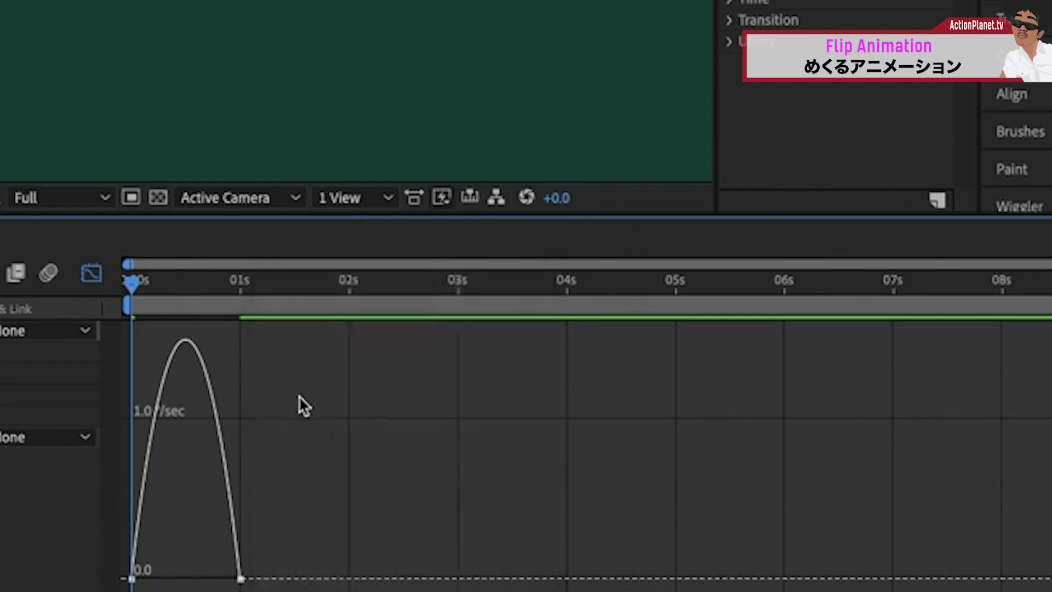
Step: Lengthen the ease into 1s and cut the start influence so speed spikes early, then preview
left_click_drag(281, 536, 222, 587)
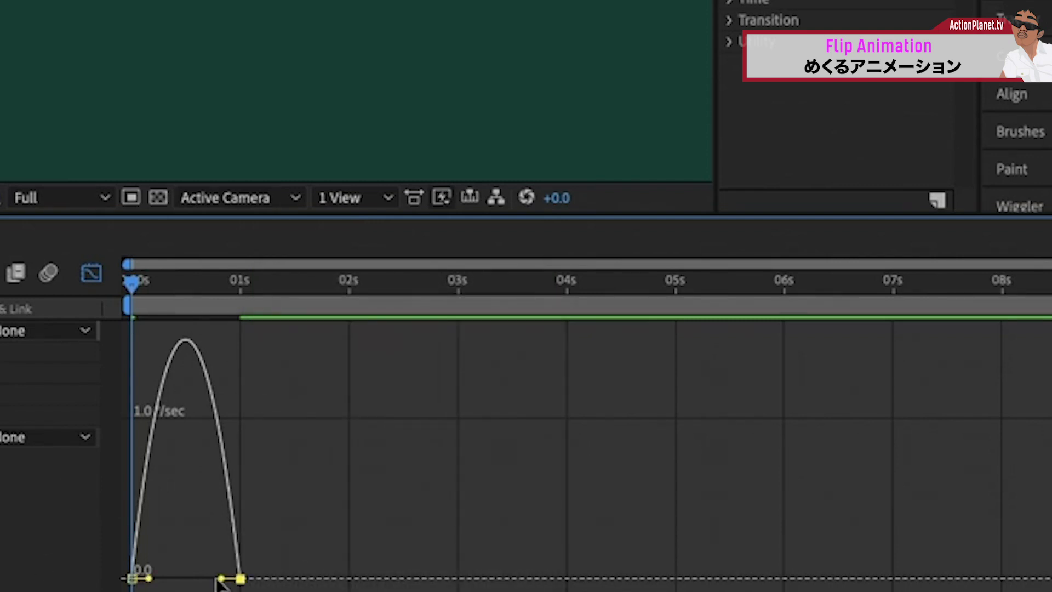
left_click_drag(219, 578, 182, 582)
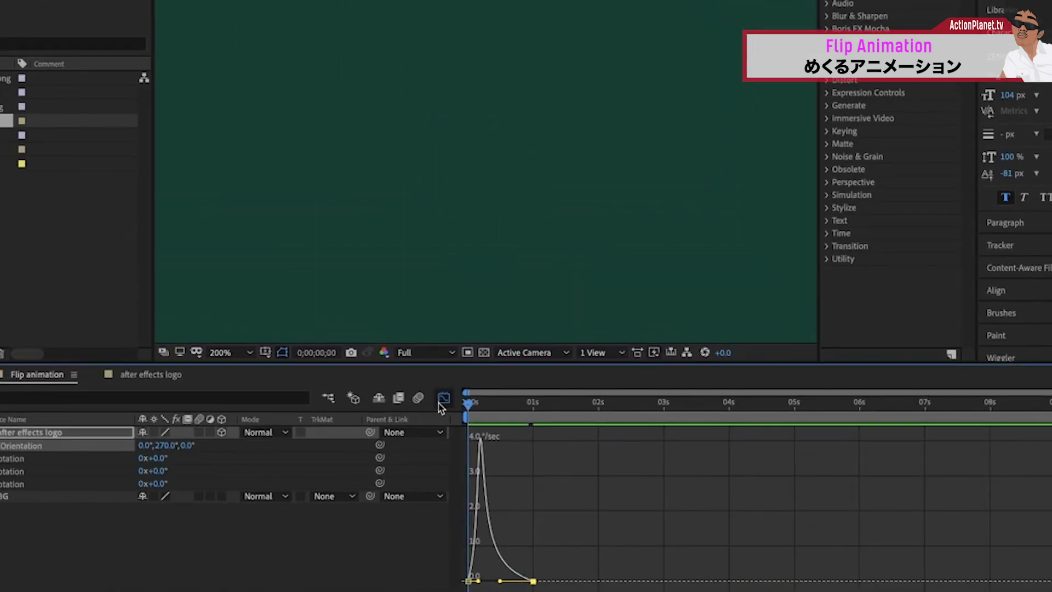
key("space")
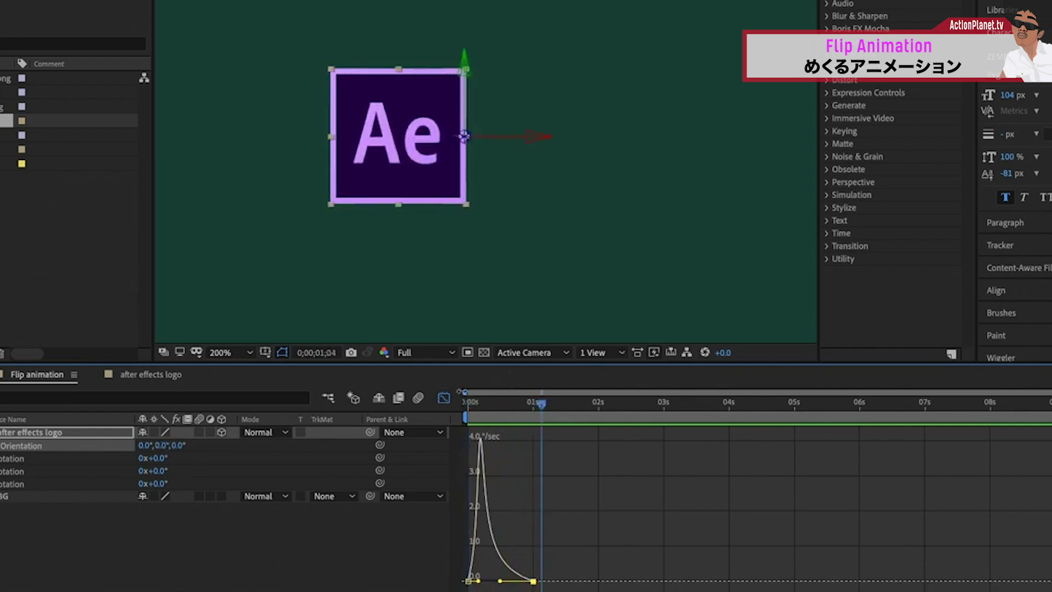
key("space")
key("space")
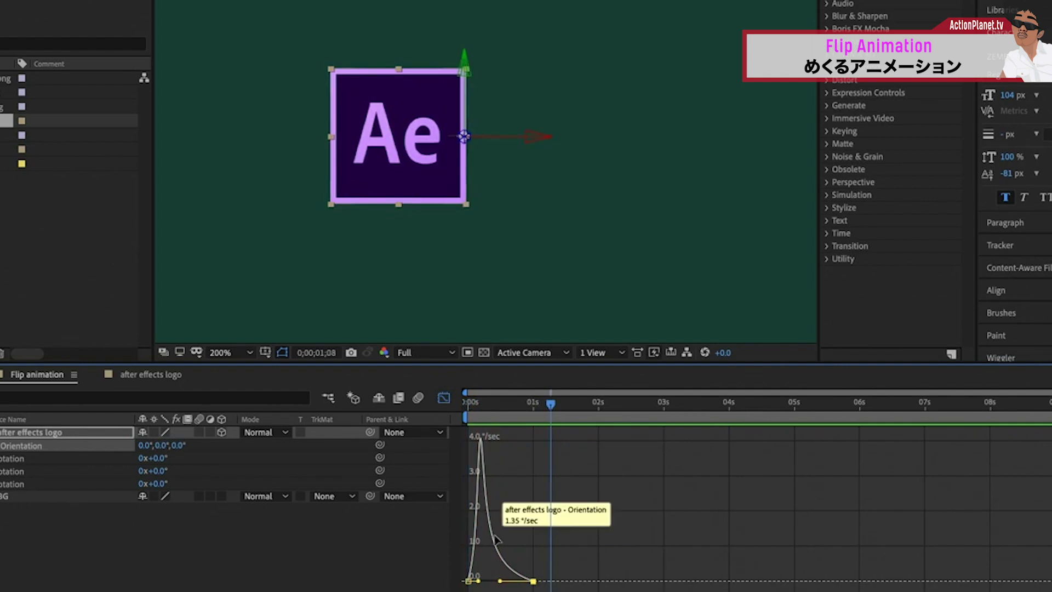
left_click_drag(480, 584, 477, 576)
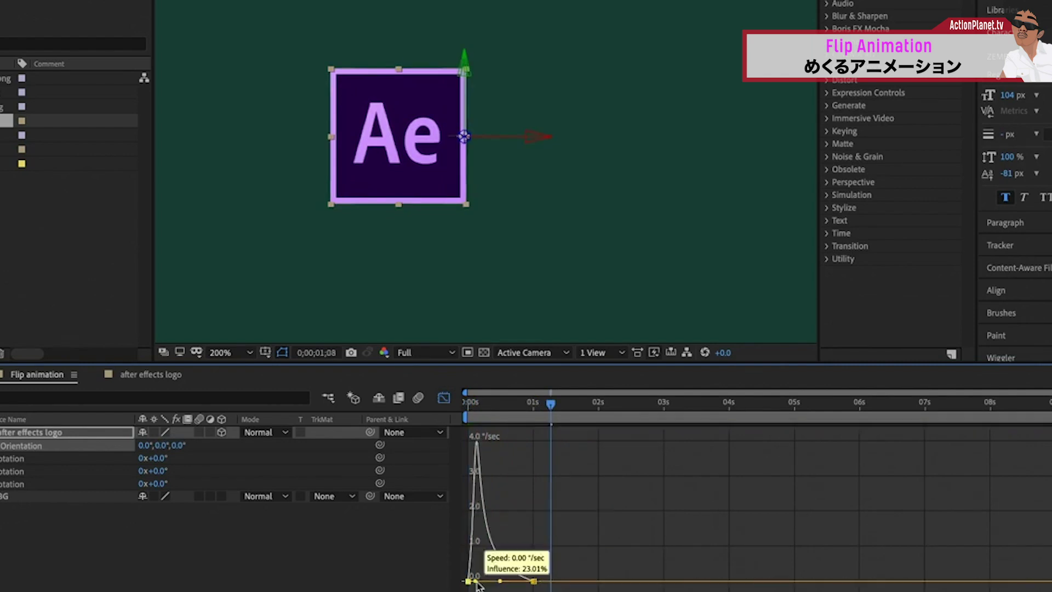
left_click_drag(466, 405, 472, 411)
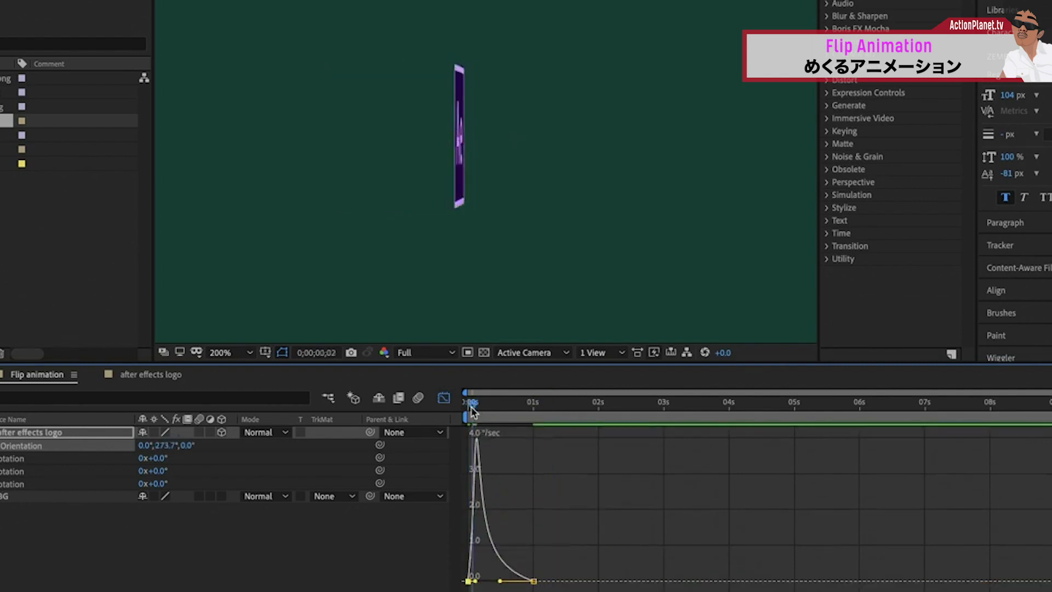
key("space")
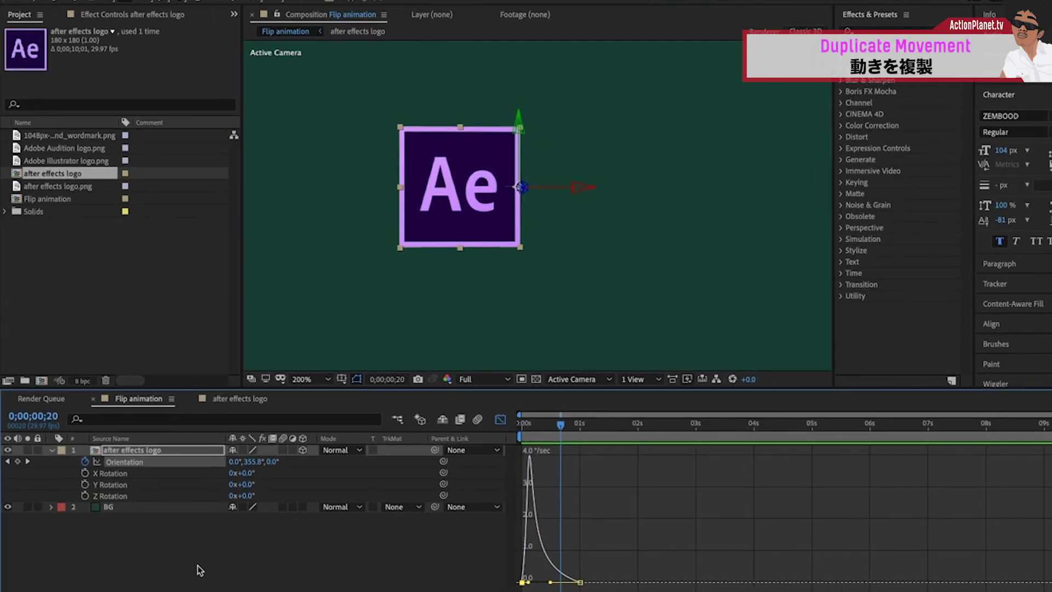
Step: Rename the logo layer and its precomp to Logo001
left_click(57, 453)
left_click(132, 455)
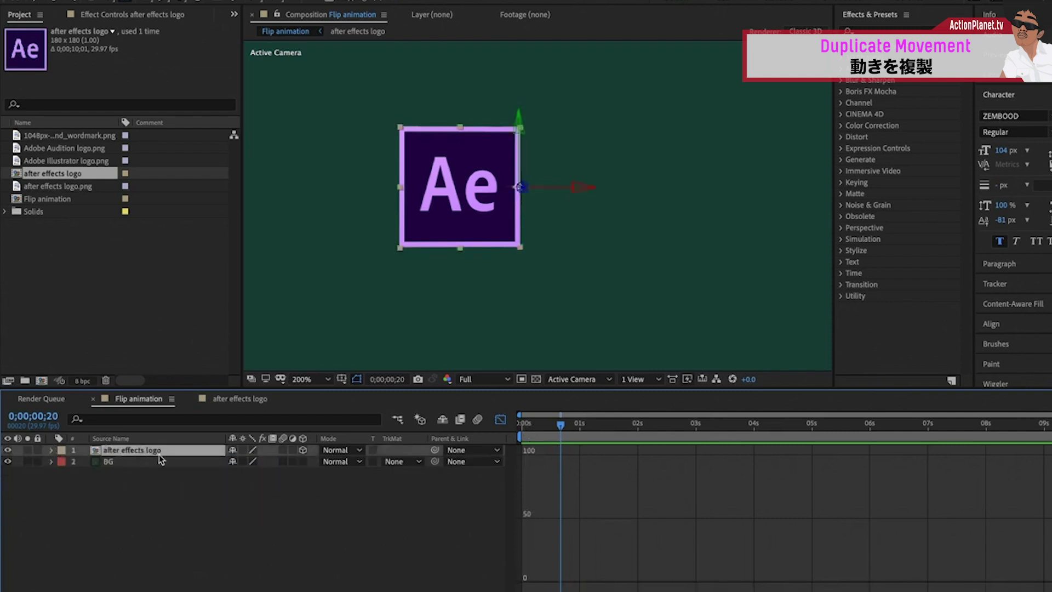
key("Return")
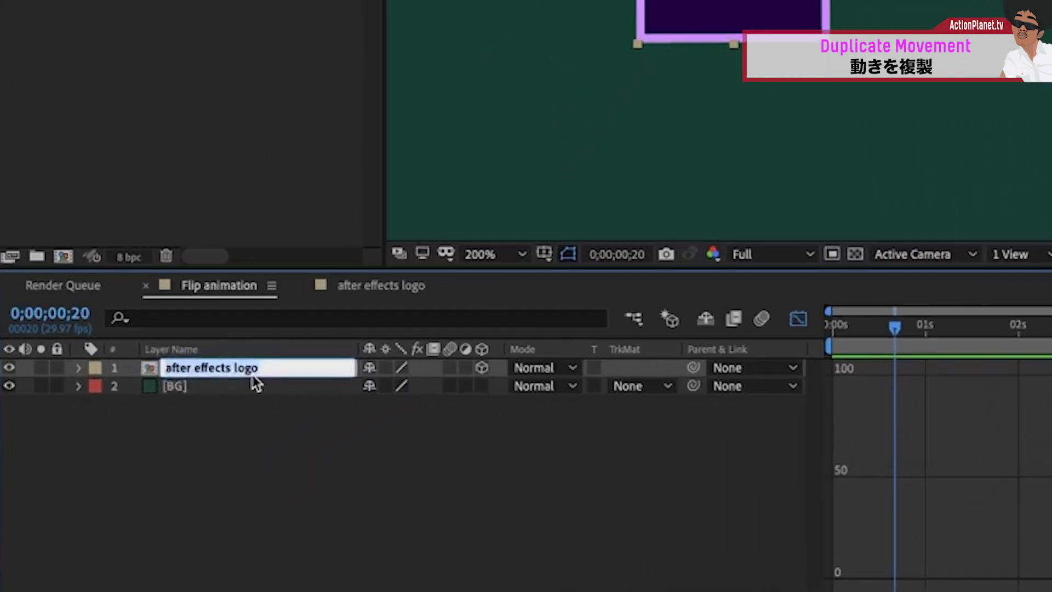
type("Logo001")
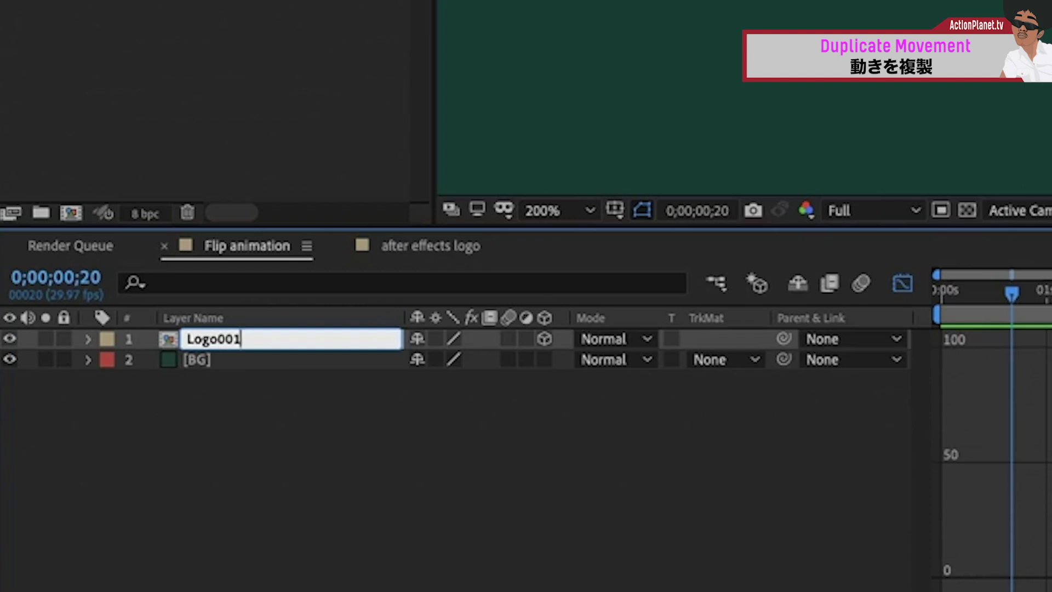
key("Return")
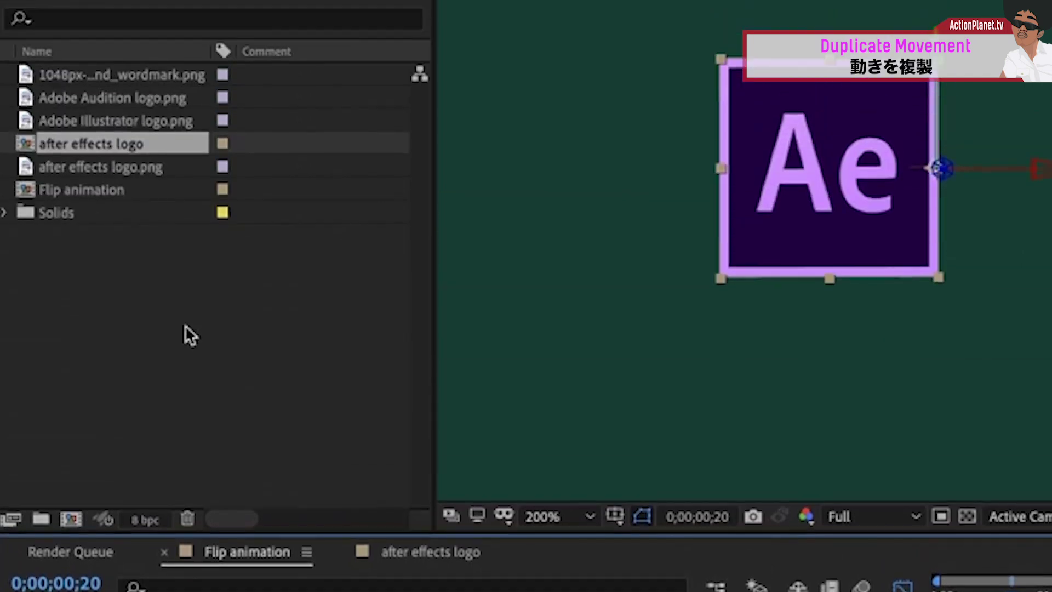
type("L")
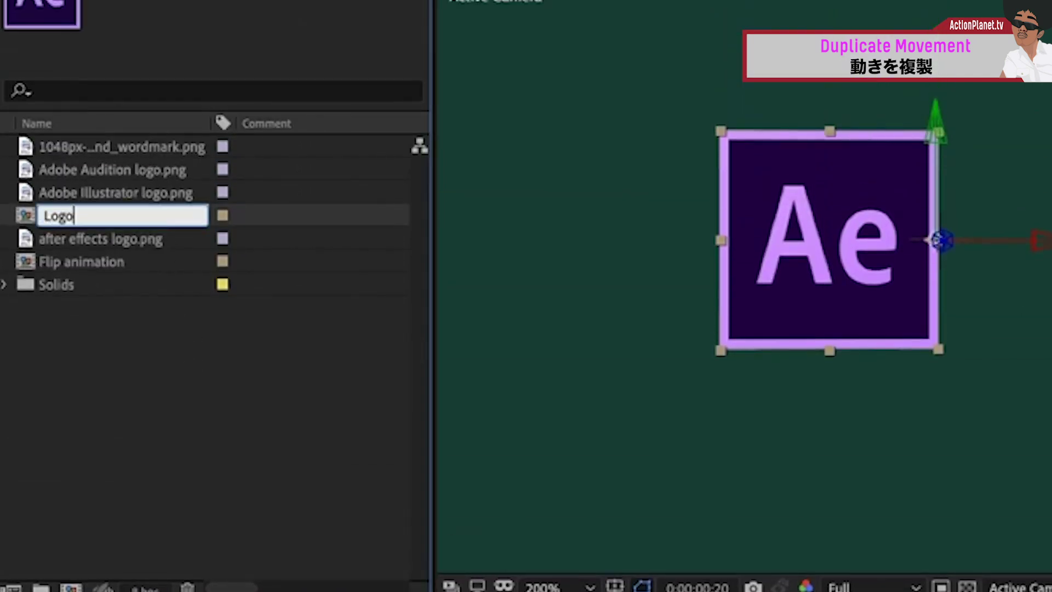
type("1")
key("Return")
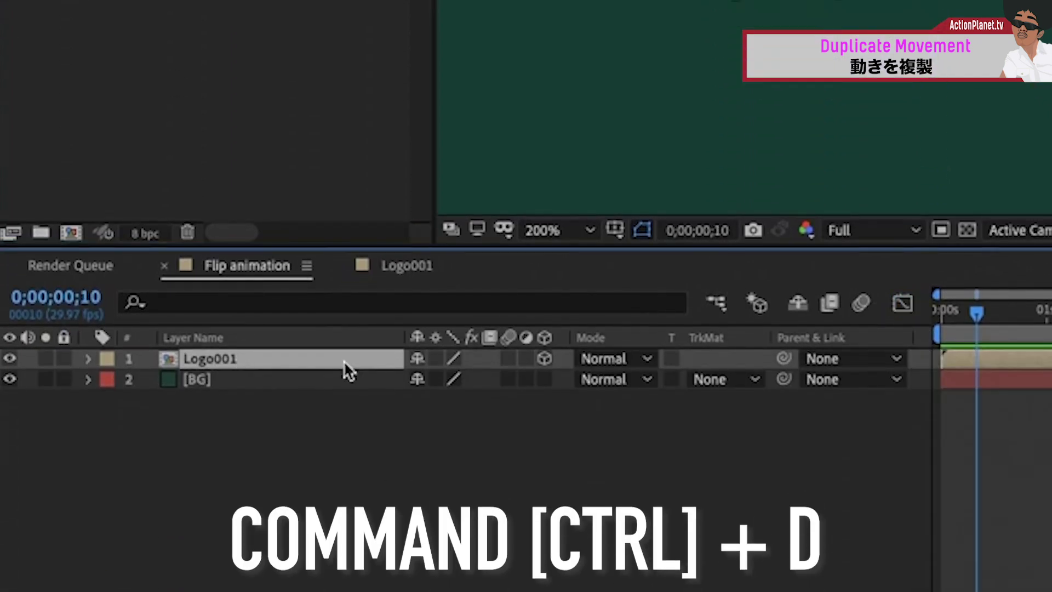
Step: Duplicate the Logo001 layer and composition to make Logo002, then open the Logo002 composition
key("ctrl+d")
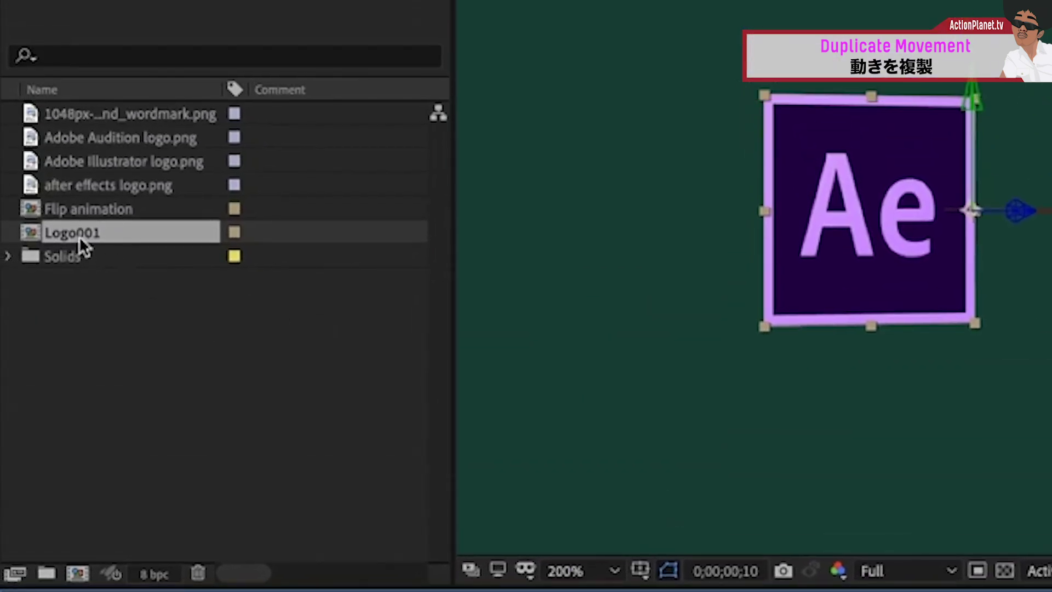
left_click(91, 234)
key("ctrl+d")
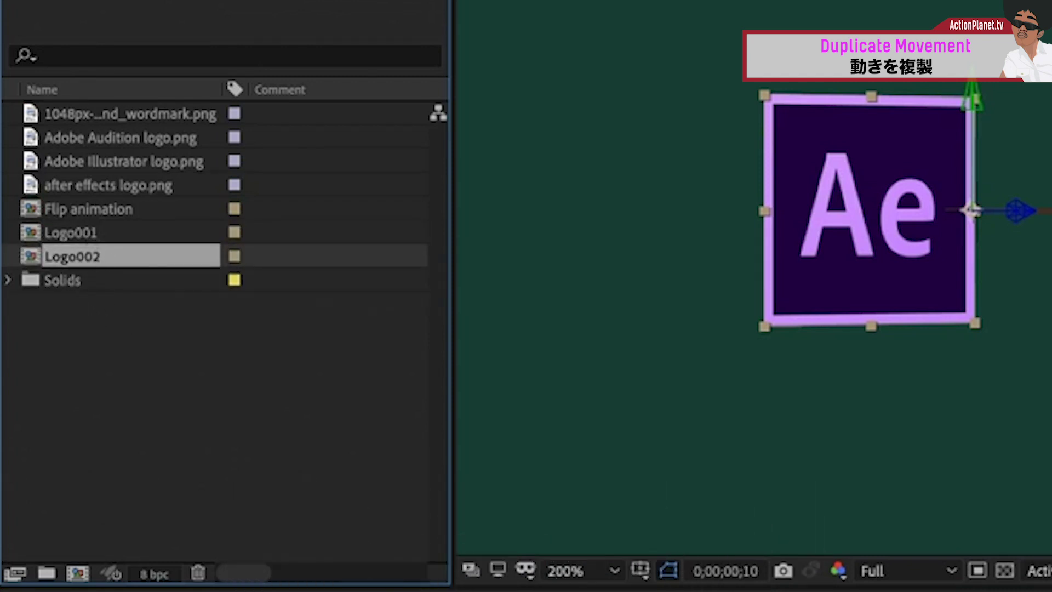
double_click(40, 255)
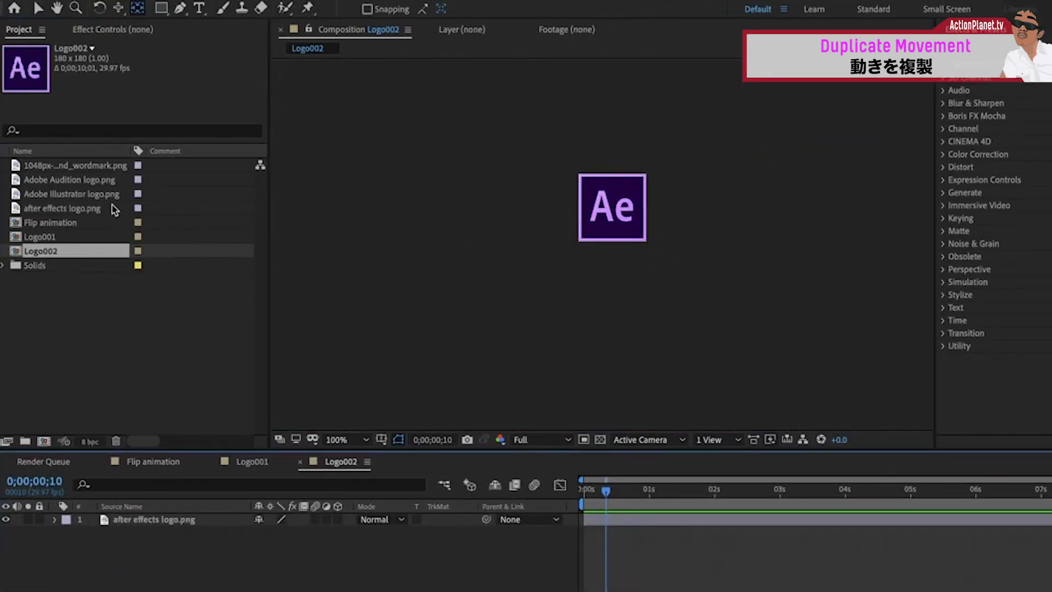
Step: Replace the After Effects logo layer in Logo002 with Adobe Audition logo.png
left_click(93, 166)
left_click(94, 180)
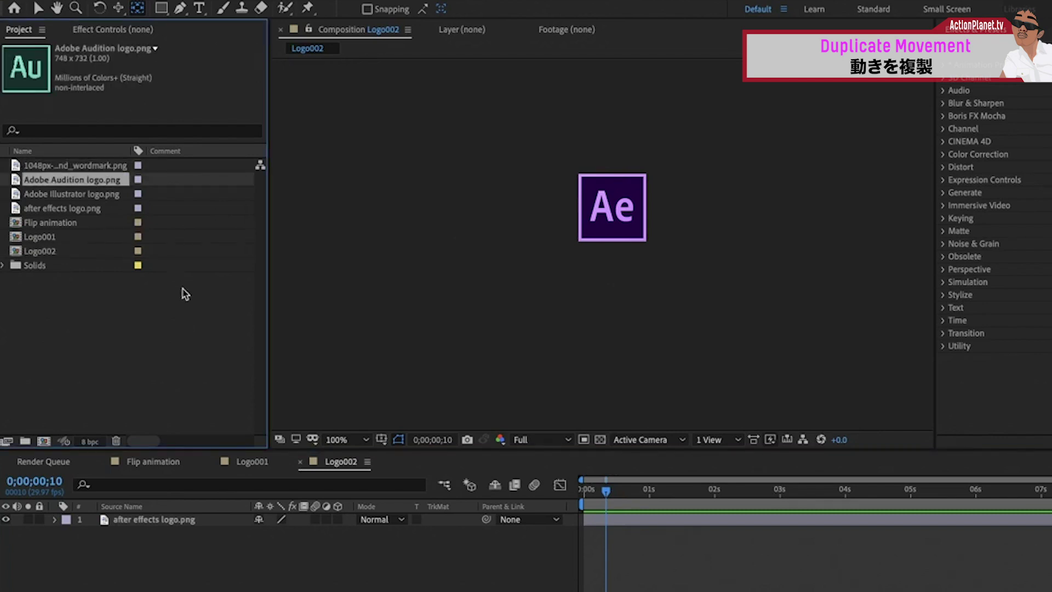
left_click(167, 522)
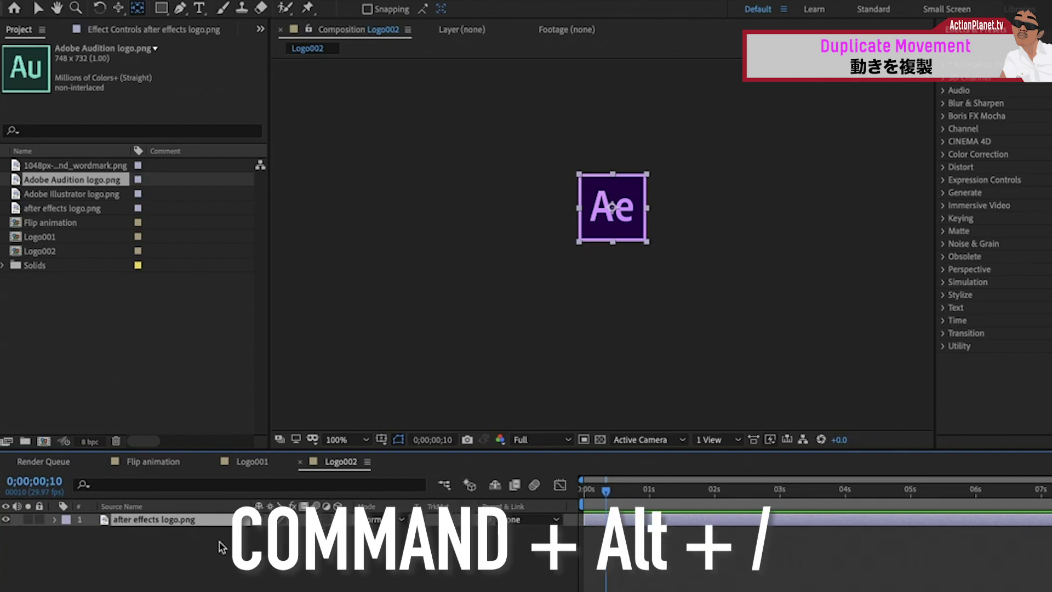
key("super+alt+slash")
Step: Scale the Audition logo down to 25%
key("s")
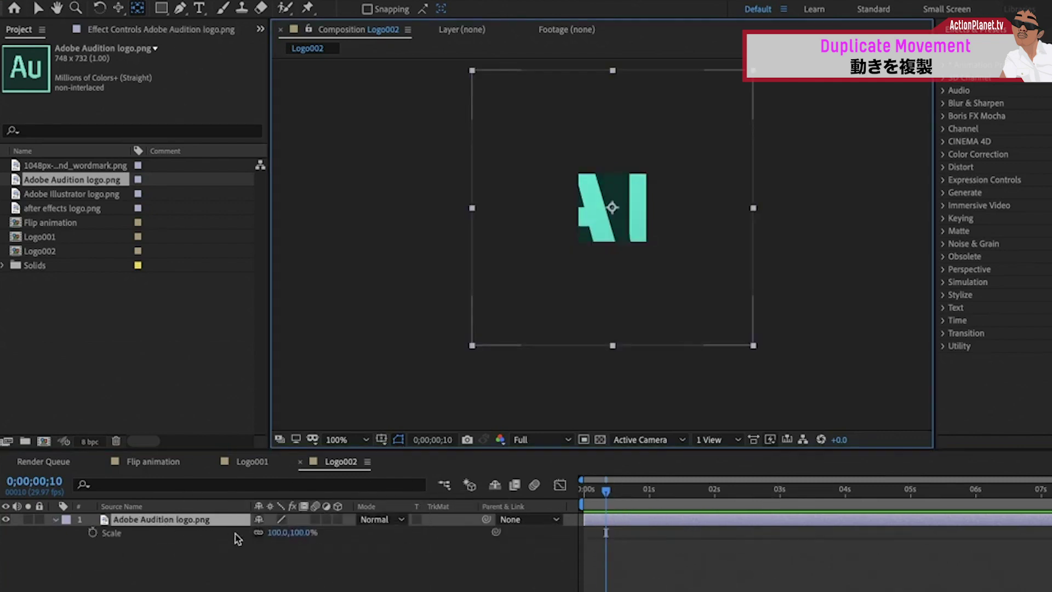
left_click_drag(276, 539, 218, 538)
left_click(605, 236)
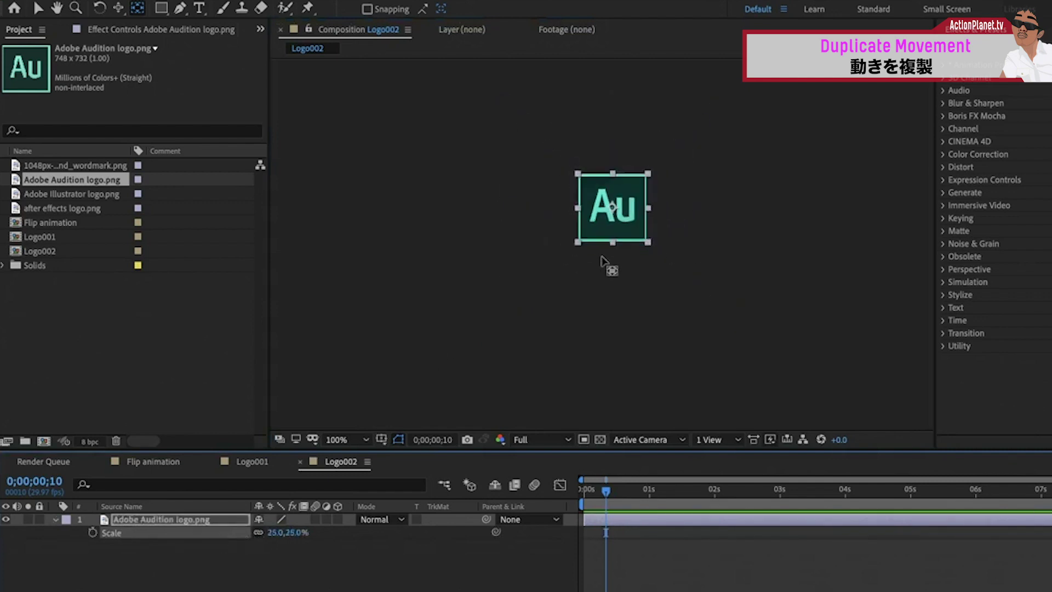
left_click(401, 535)
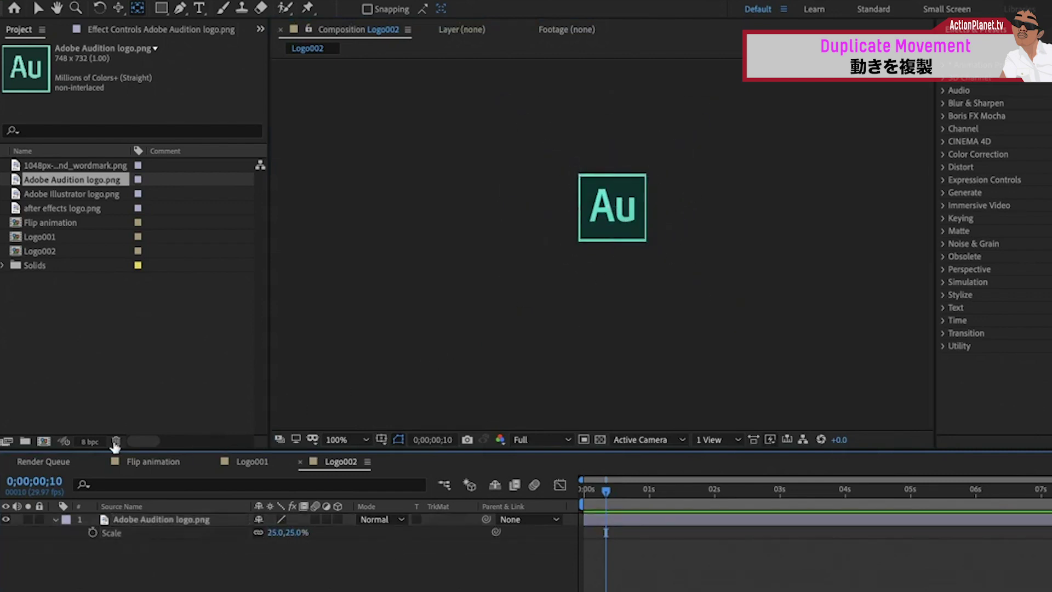
Step: Back in Flip animation, select the Logo002 layer and show its Orientation keyframes
left_click(149, 462)
left_click(164, 519)
key("u")
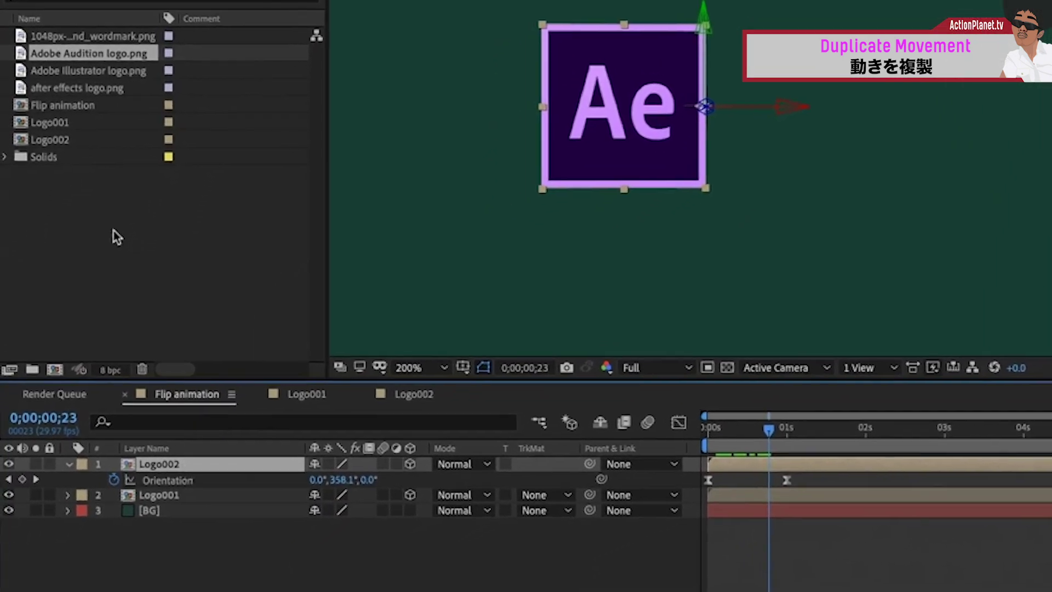
Step: Swap the top Flip animation layer's source for the Logo002 composition
left_click(75, 131)
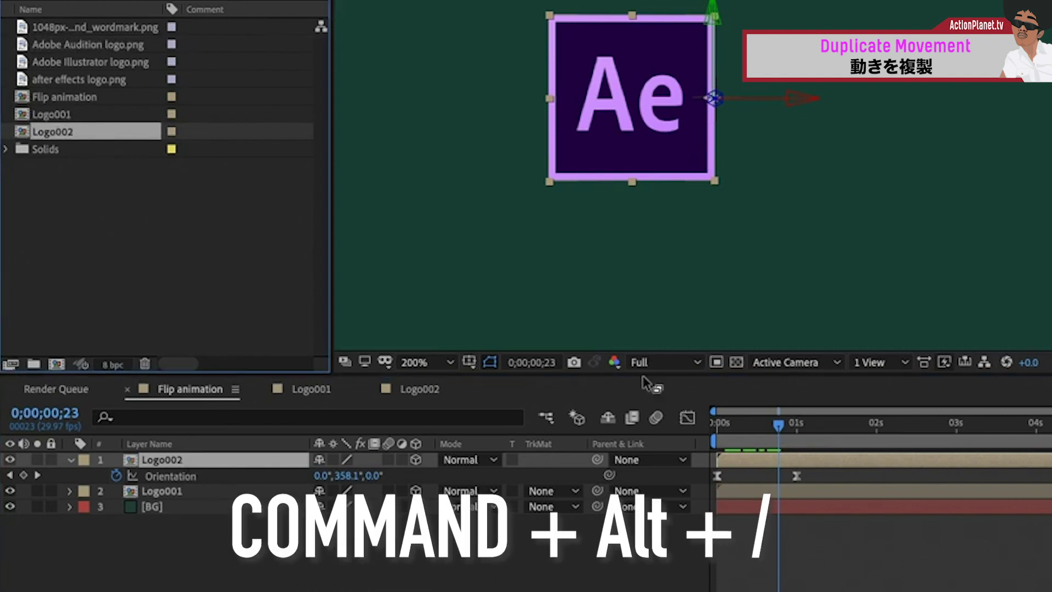
mouse_move(760, 426)
left_mouse_down()
mouse_move(724, 433)
mouse_move(743, 433)
left_mouse_up()
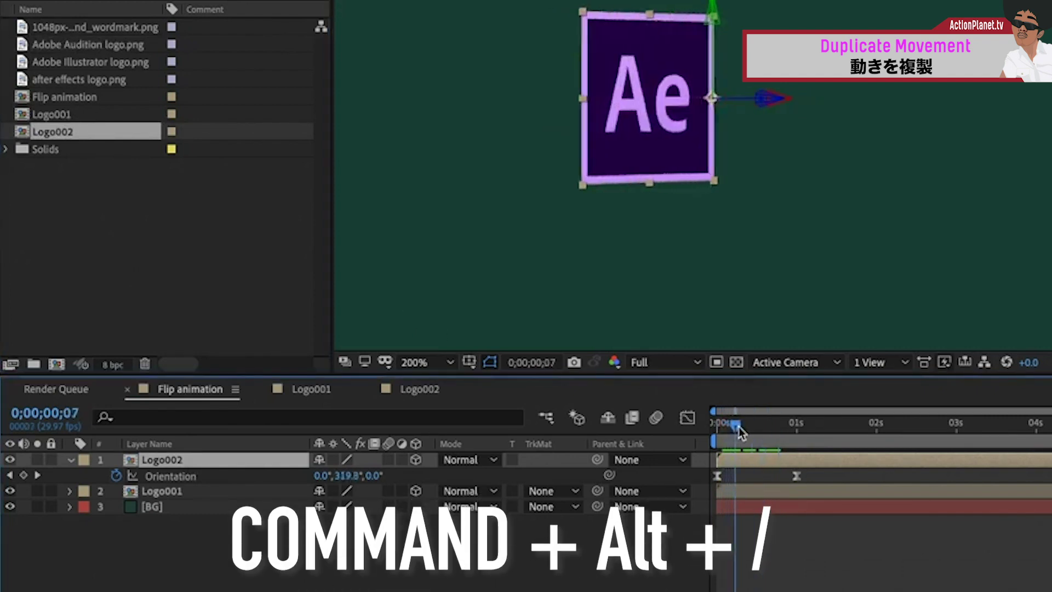
key("ctrl+alt+slash")
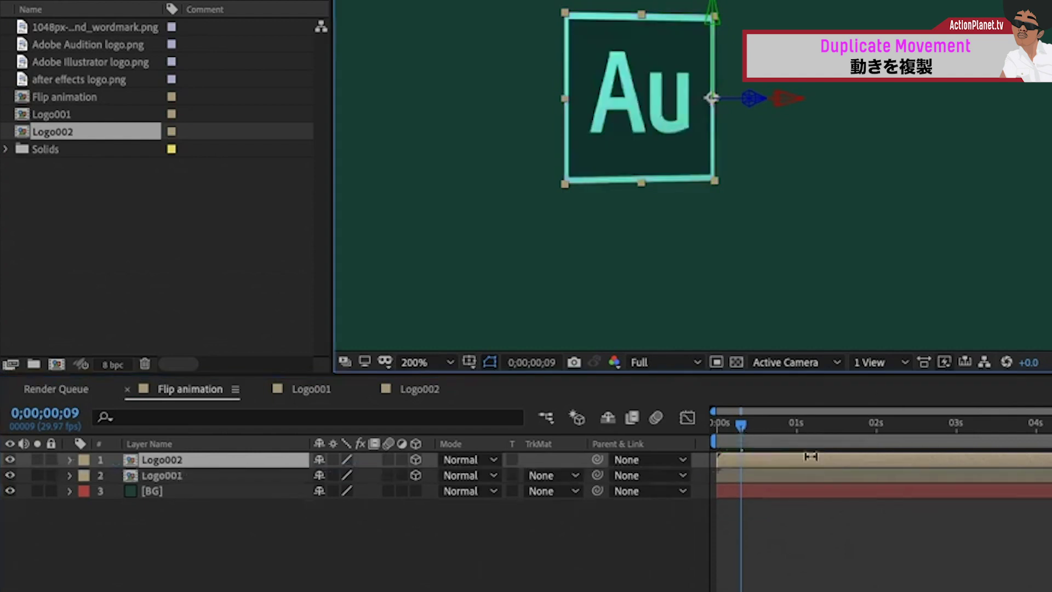
Step: Start the Logo002 layer a few frames after Logo001 and preview the staggered flip
left_click_drag(748, 430, 685, 430)
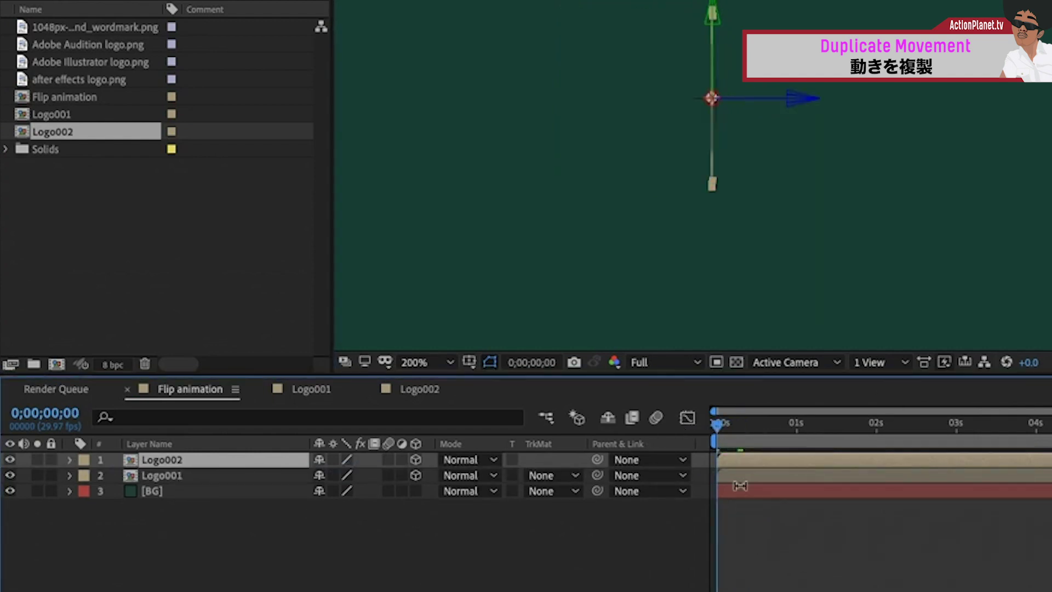
left_click_drag(739, 486, 743, 491)
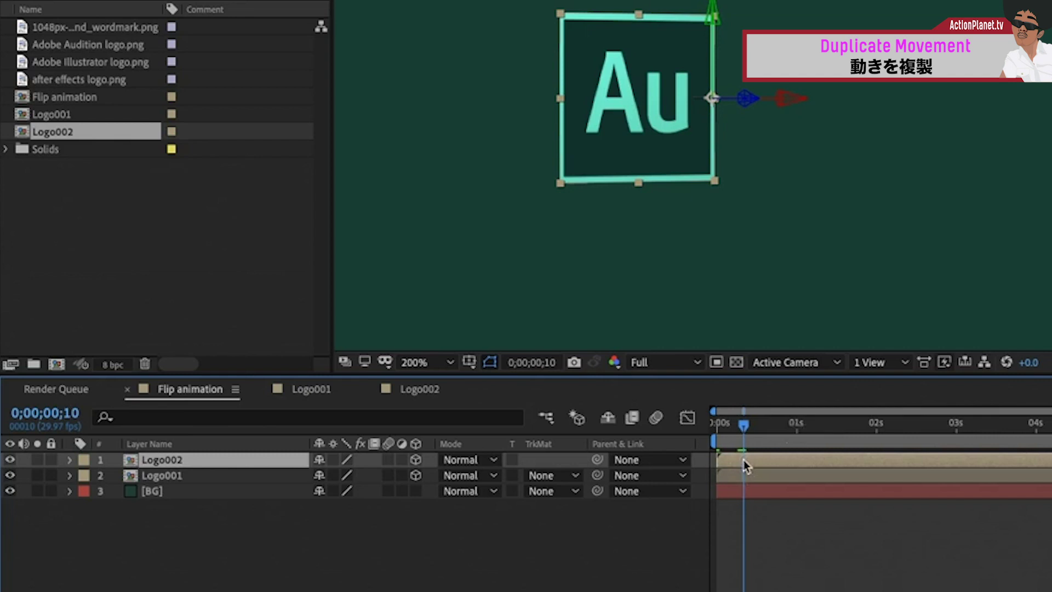
mouse_move(744, 460)
left_mouse_down()
mouse_move(757, 460)
mouse_move(703, 436)
left_mouse_up()
key("space")
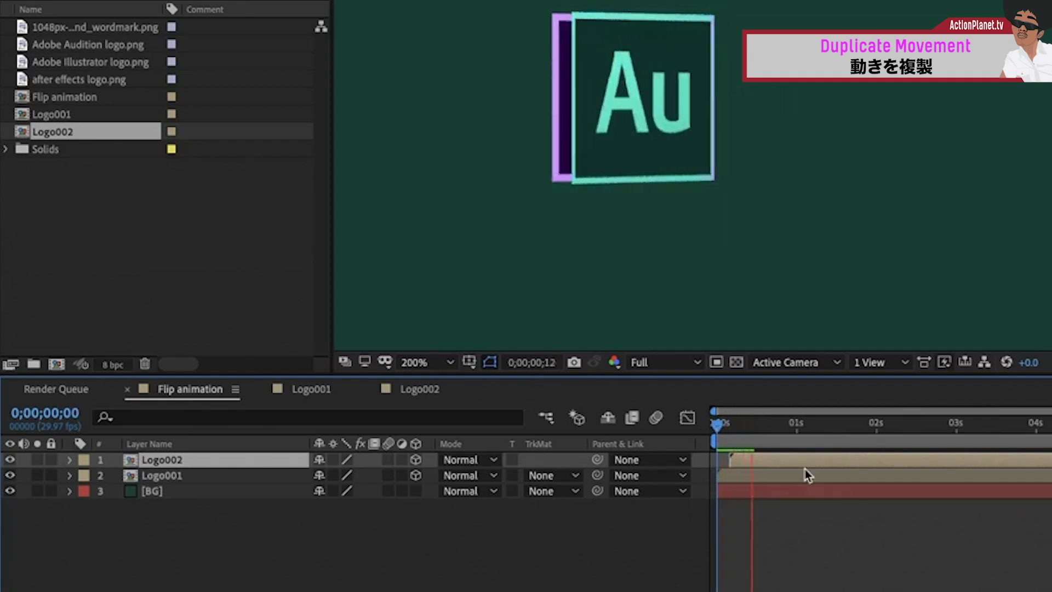
left_click_drag(771, 430, 682, 433)
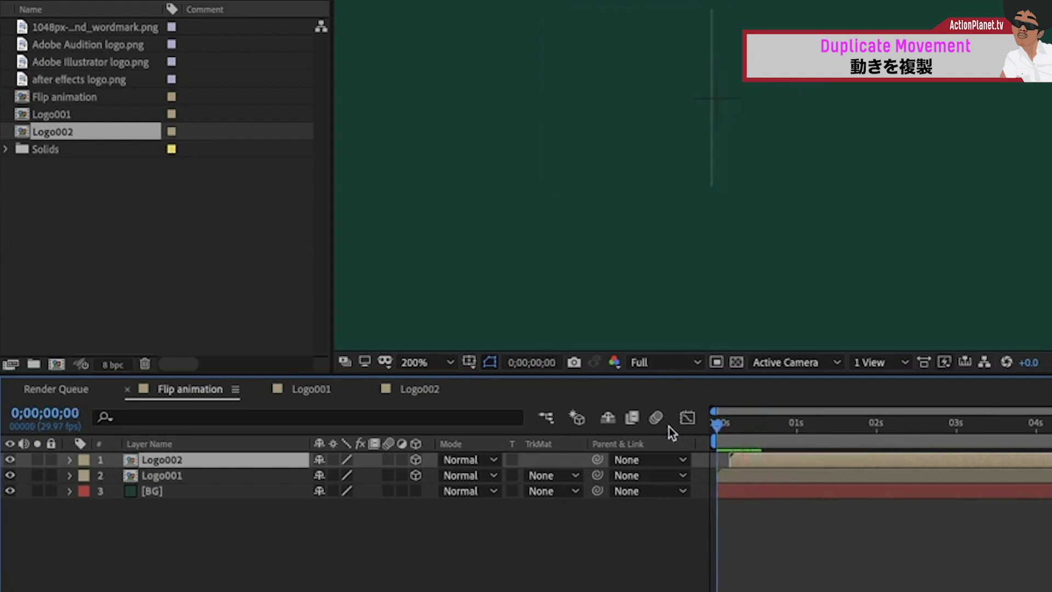
key("space")
key("space")
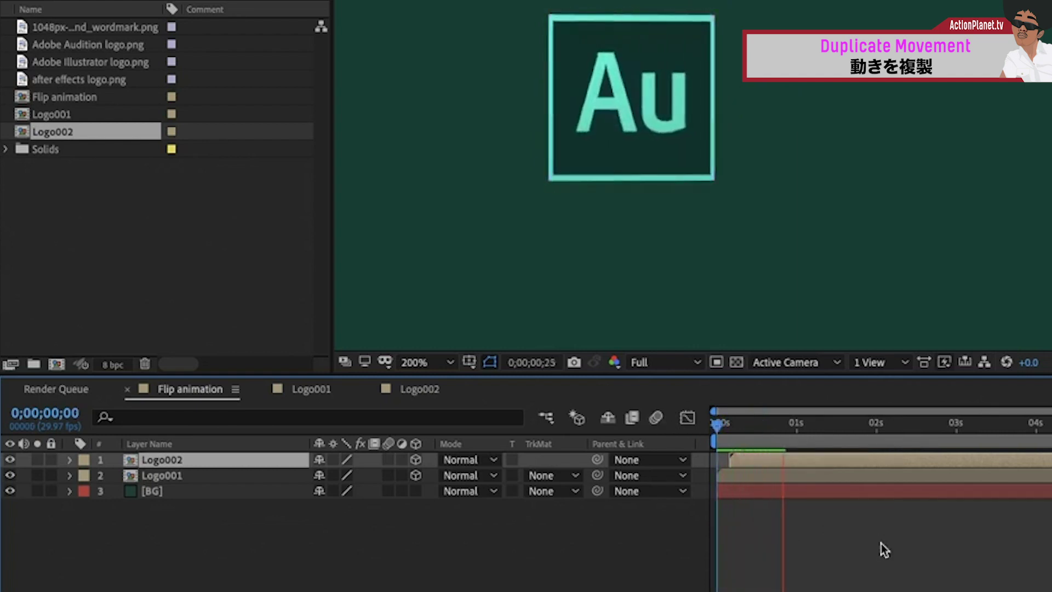
left_click_drag(784, 425, 716, 425)
key("space")
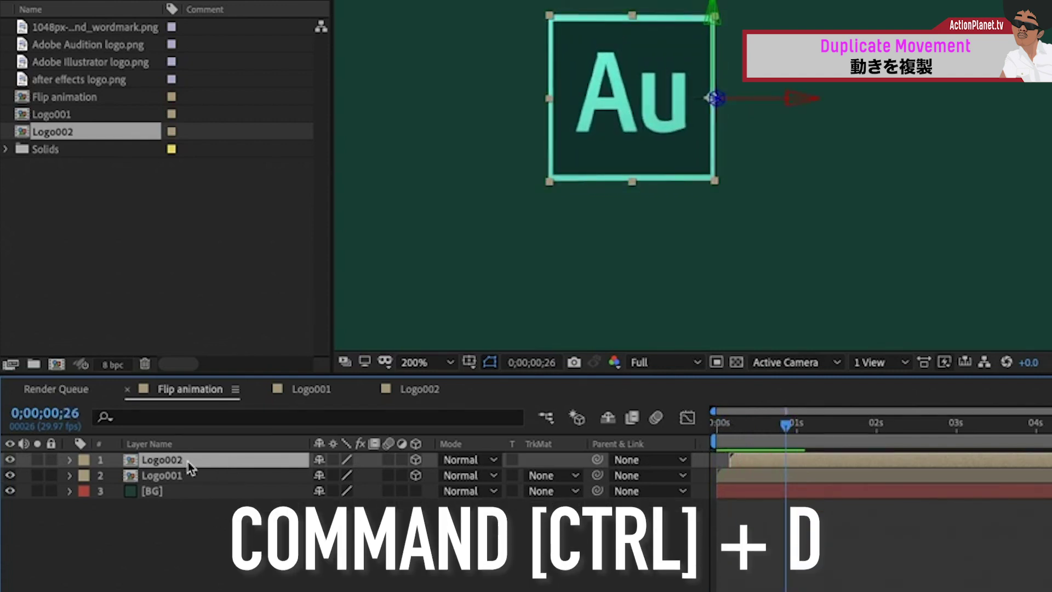
Step: Duplicate the Logo002 layer and composition as Logo003, then open the Logo003 composition
key("ctrl+d")
left_click(84, 137)
key("ctrl+d")
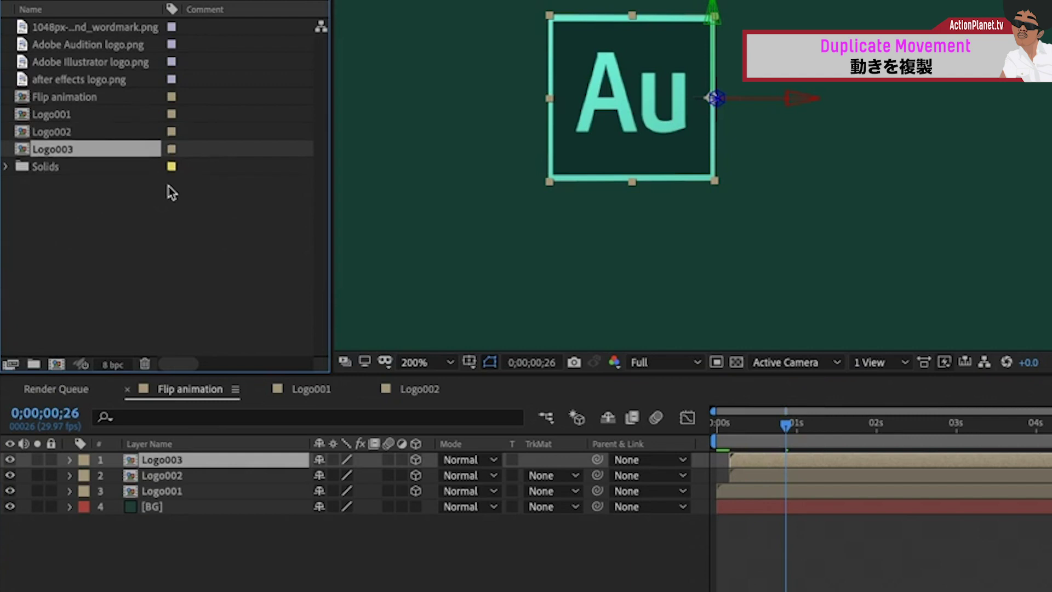
double_click(55, 149)
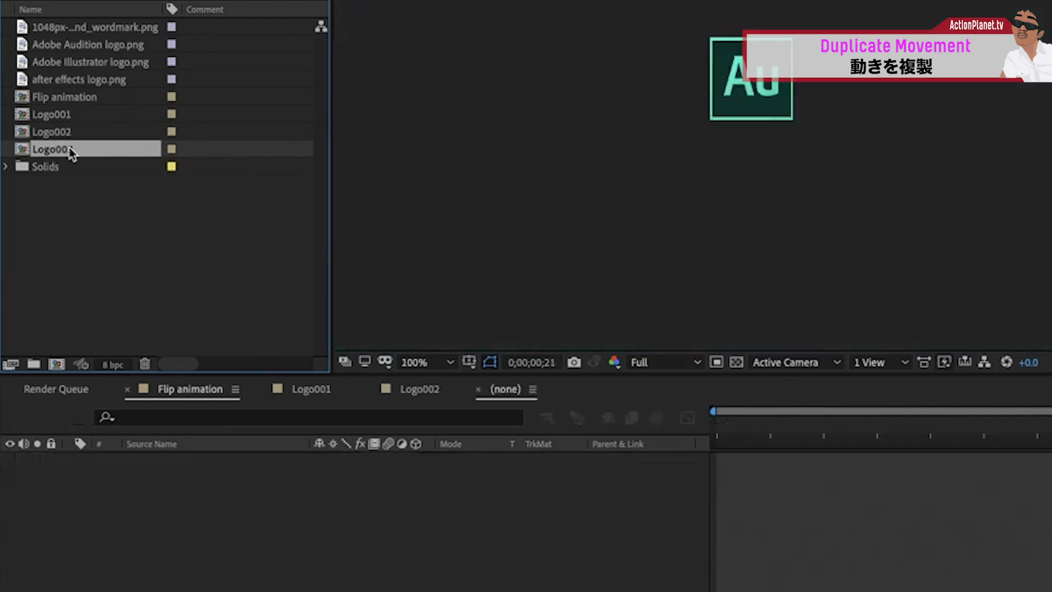
Step: Replace the Audition logo in Logo003 with Adobe Illustrator logo.png and reveal its Scale
left_click(251, 460)
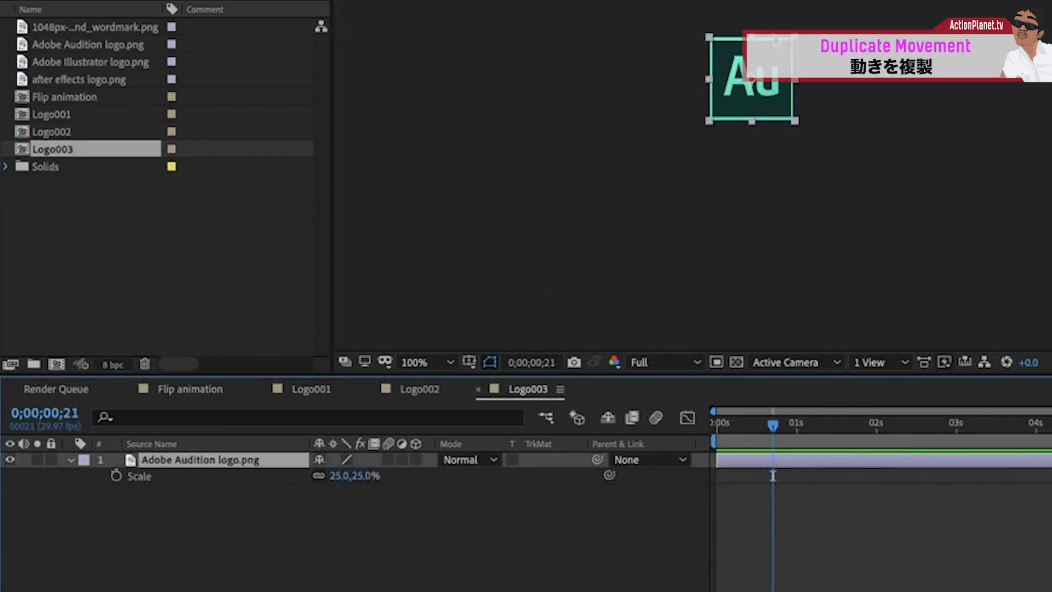
left_click(103, 64)
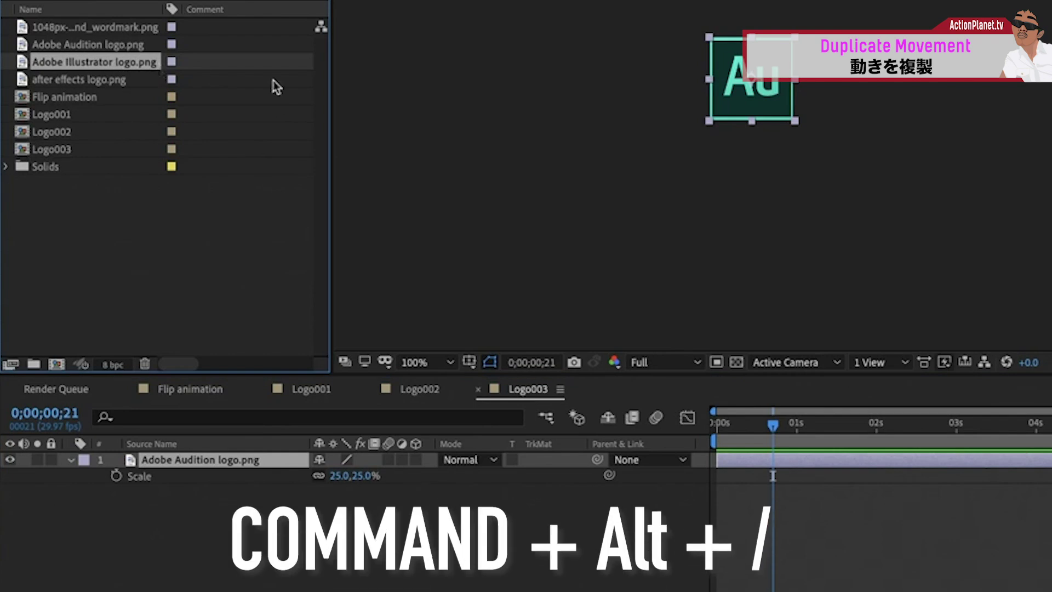
key("super+alt+slash")
scroll(769, 107, "up", 2)
scroll(770, 108, "down", 2)
key("s")
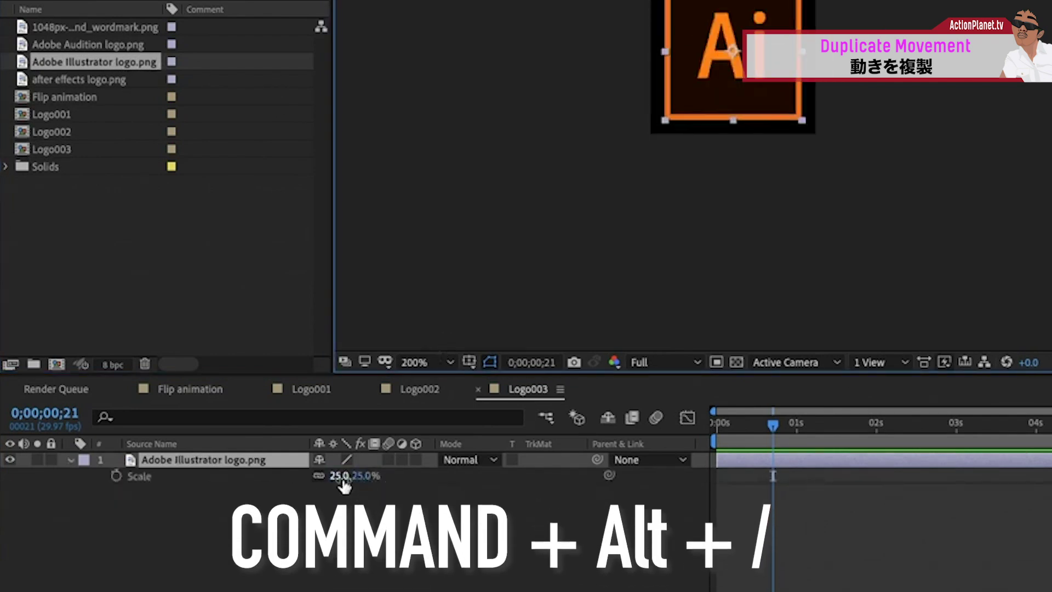
Step: Preview Flip animation and duplicate the Logo003 layer as Logo004
left_click(204, 390)
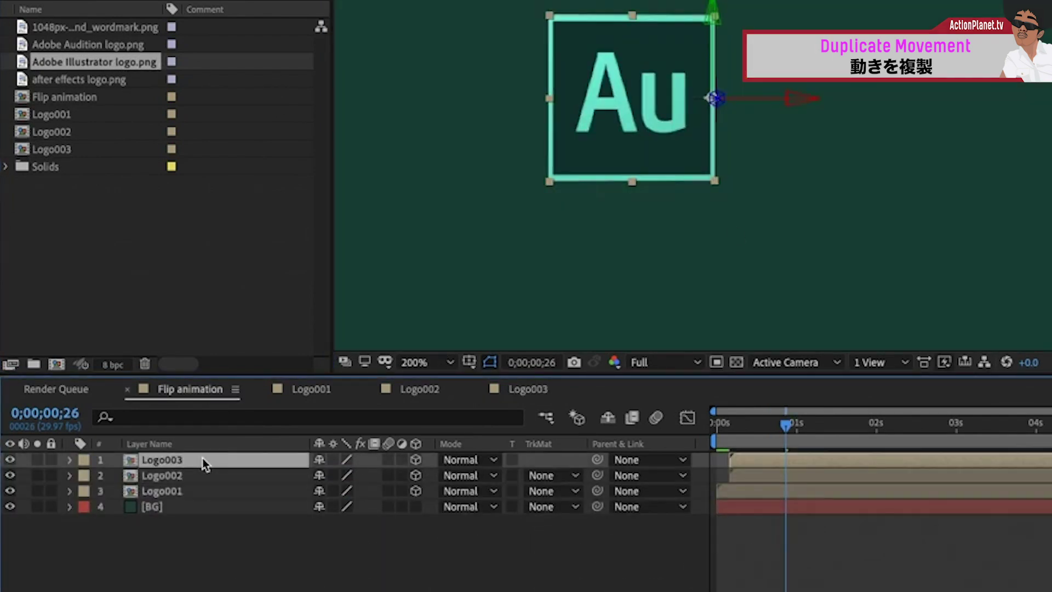
key("space")
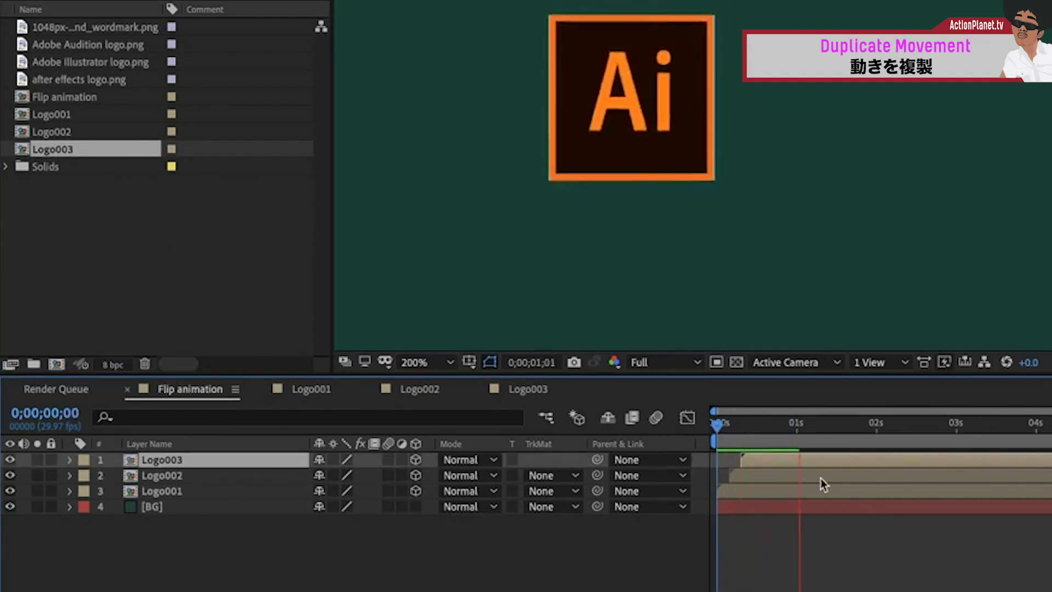
key("ctrl+d")
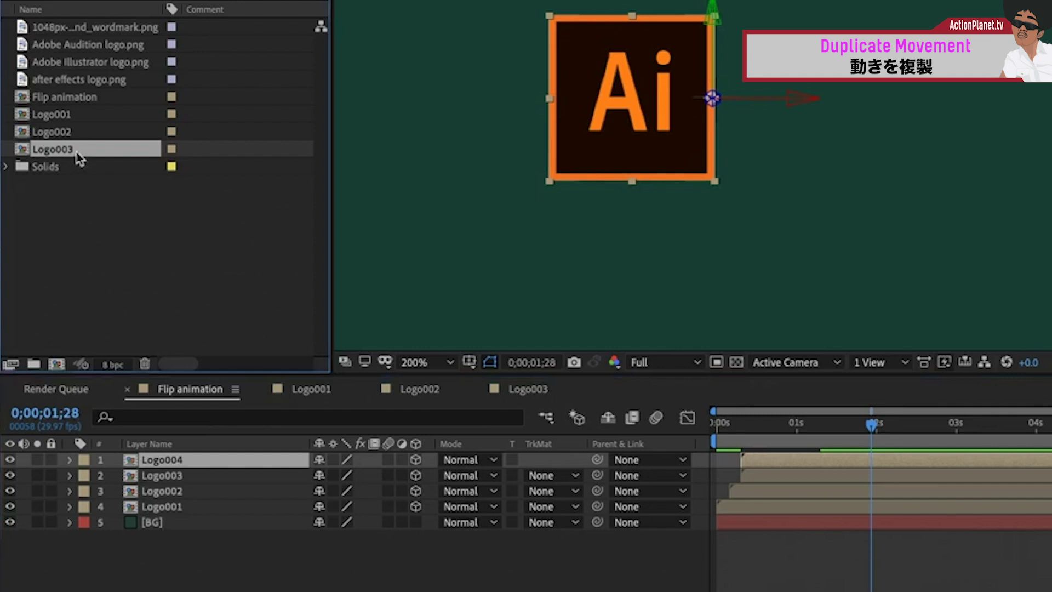
Step: In Logo004, swap in the Adobe wordmark logo and add a white solid layer
double_click(58, 168)
left_click(209, 463)
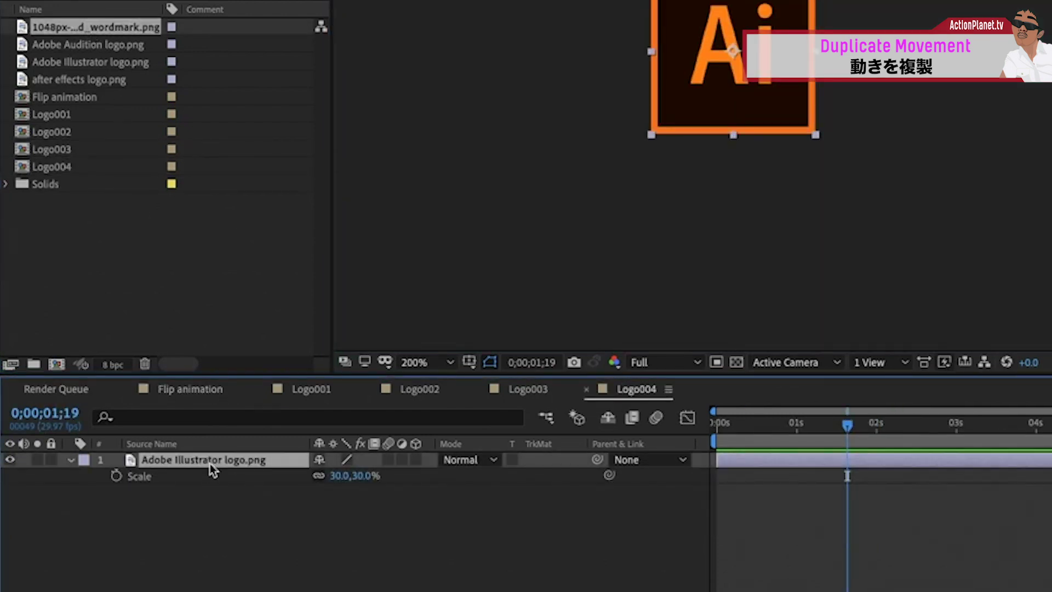
key("ctrl+alt+slash")
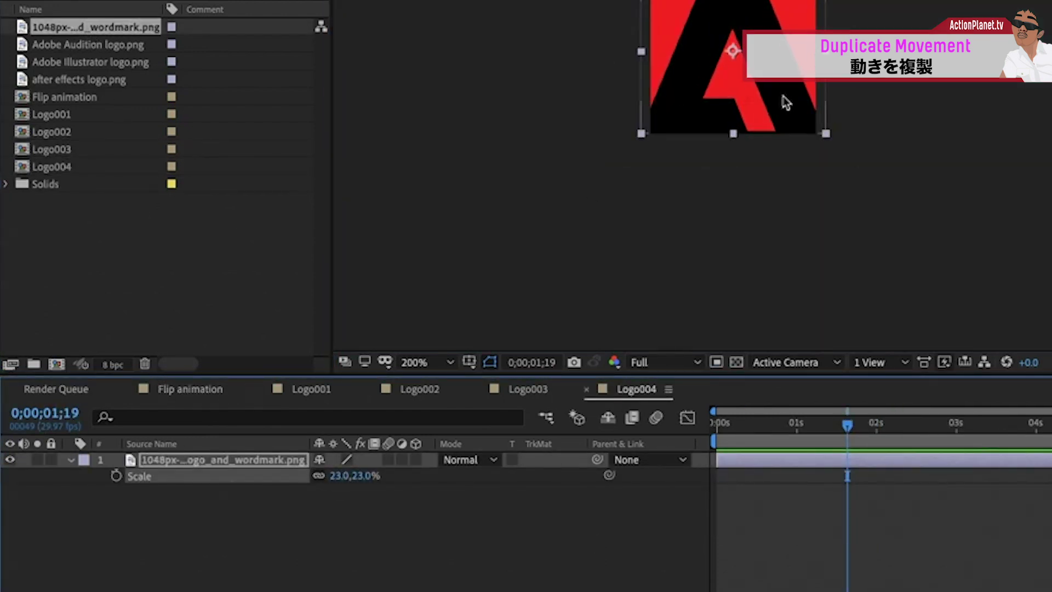
key("ctrl+y")
left_click(756, 398)
left_click(312, 285)
left_click(634, 281)
left_click(920, 446)
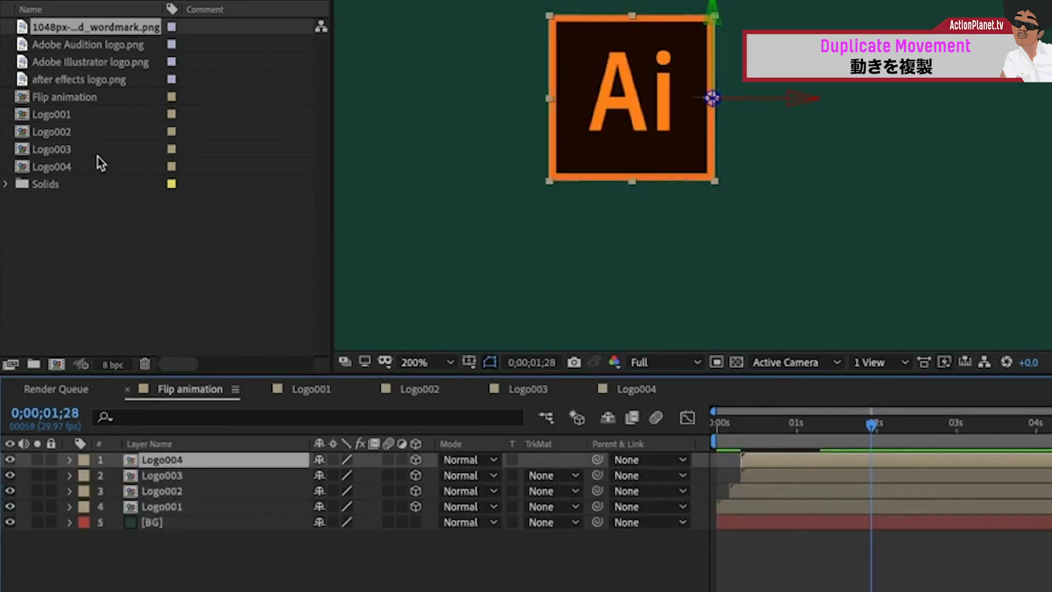
Step: In Flip animation, start the Logo004 layer a few frames later and preview the staggered flip
left_click(98, 164)
key("ctrl+alt+slash")
left_click(741, 425)
left_click_drag(742, 425, 755, 425)
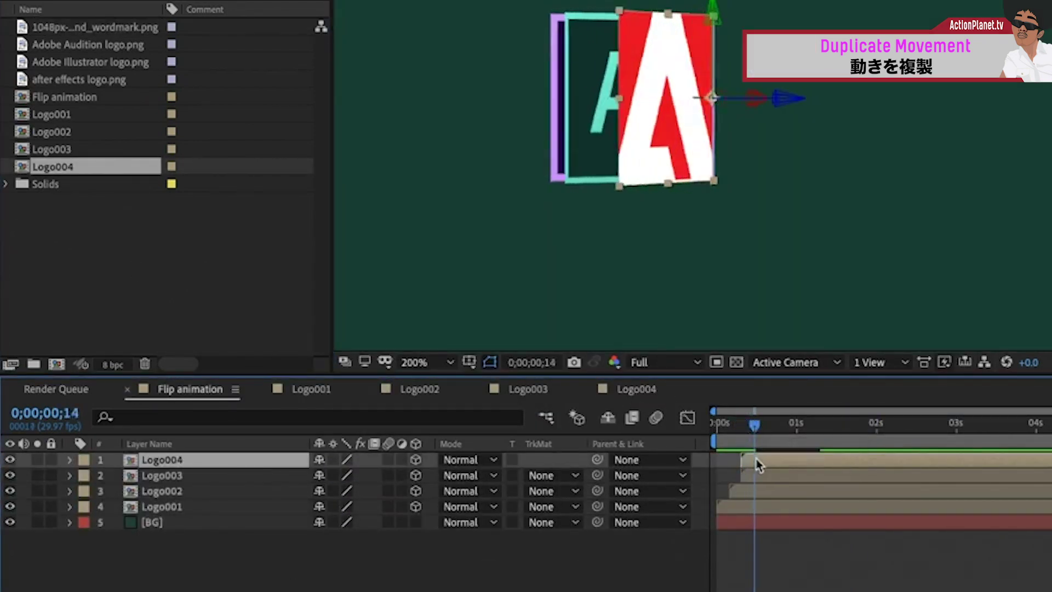
left_click_drag(758, 463, 769, 464)
key("Home")
key("space")
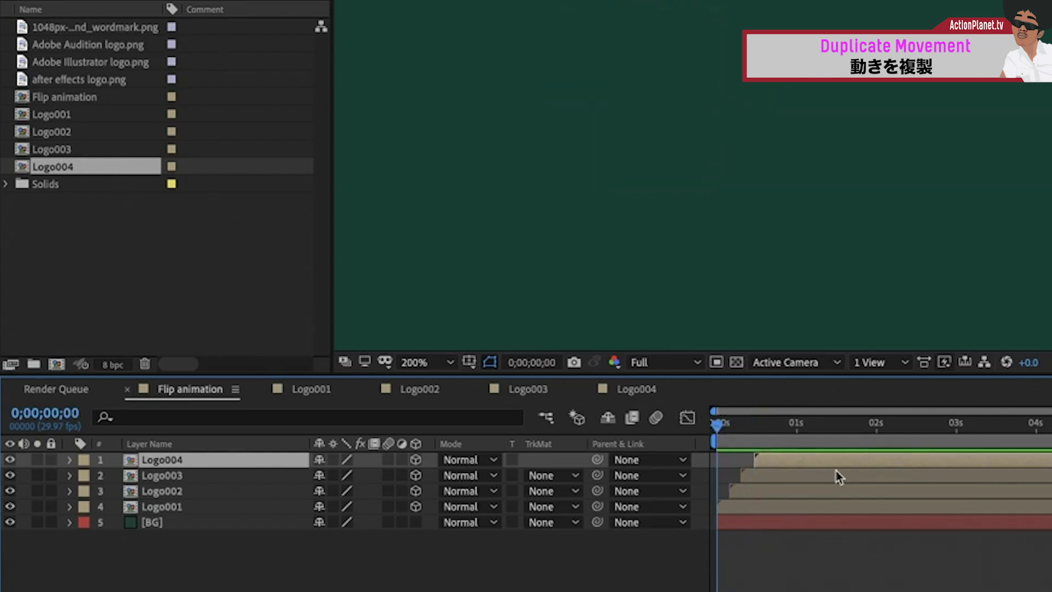
key("space")
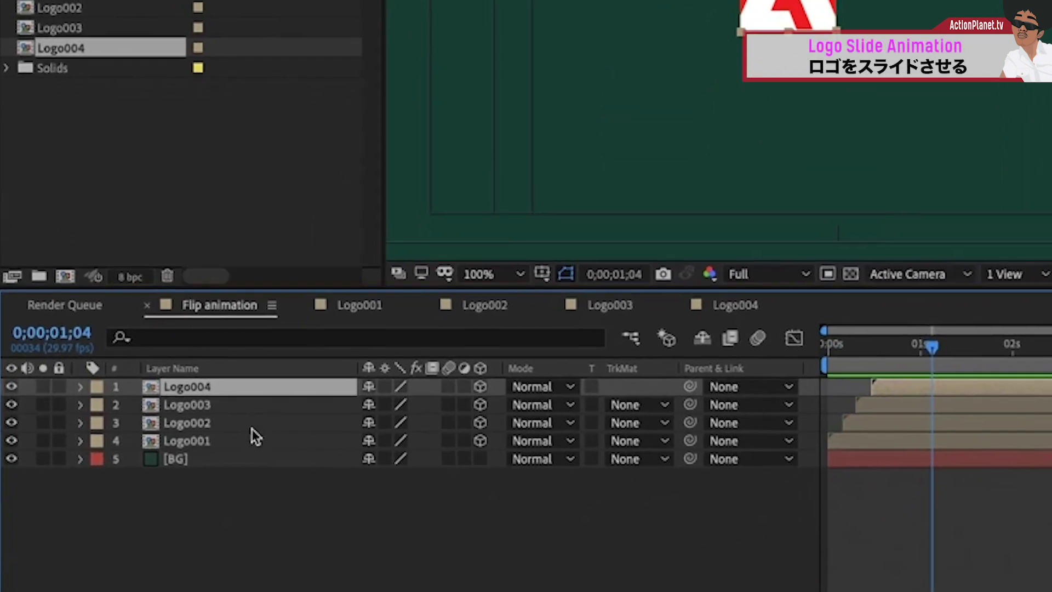
left_click(181, 474)
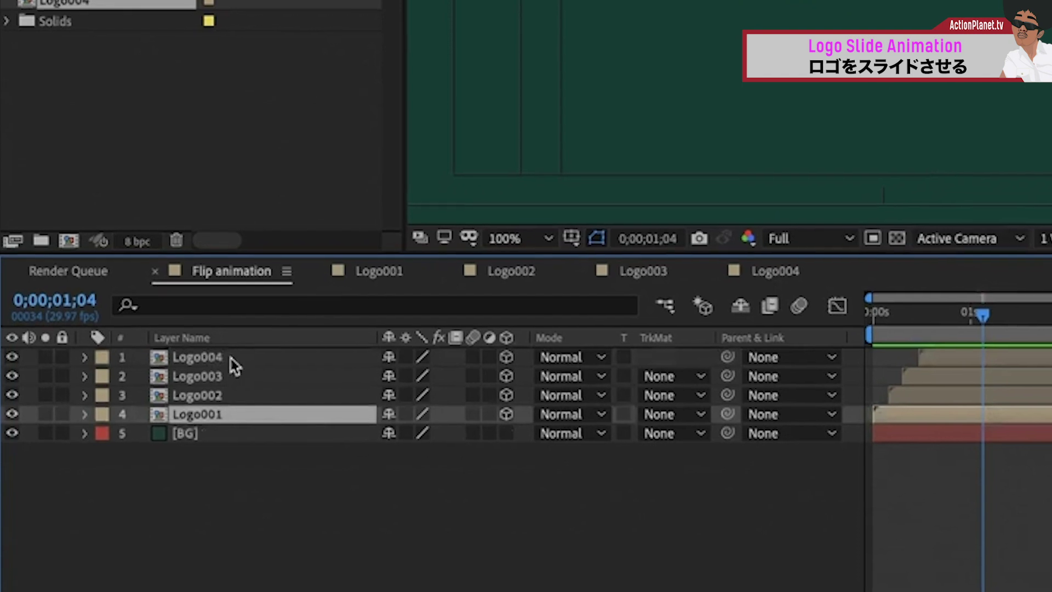
Step: Precompose layers Logo001–Logo004 into a new composition named 'Logo', moving all attributes
left_click(181, 423, "shift")
key("super+shift+c")
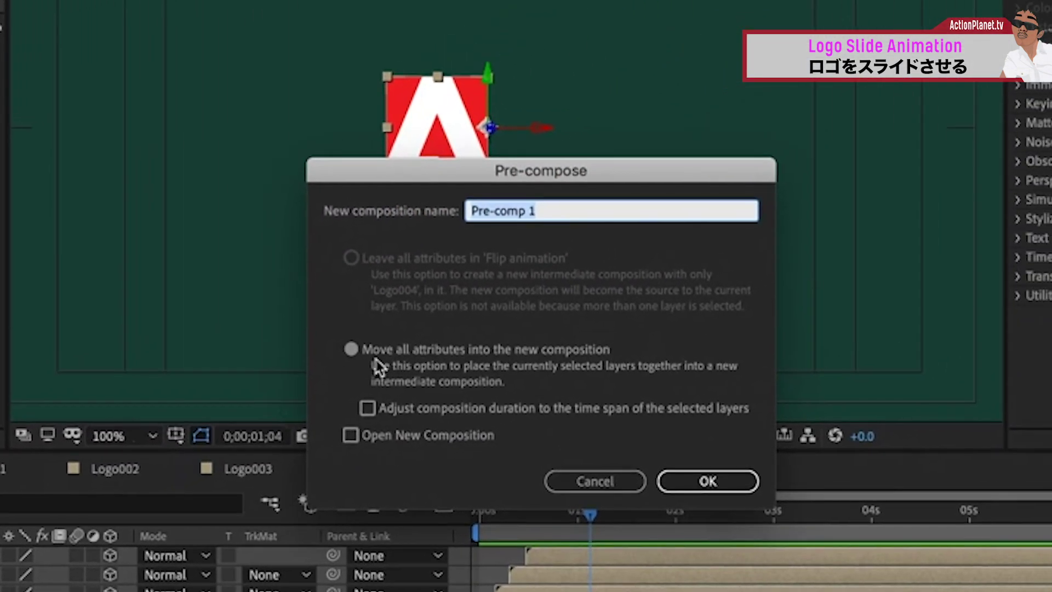
type("Logo")
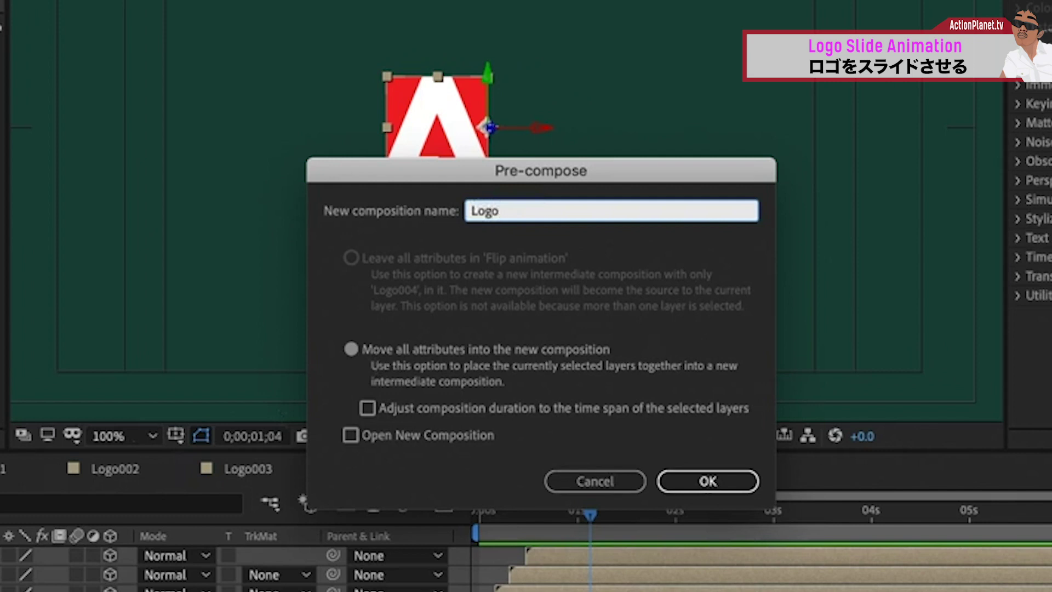
key("Return")
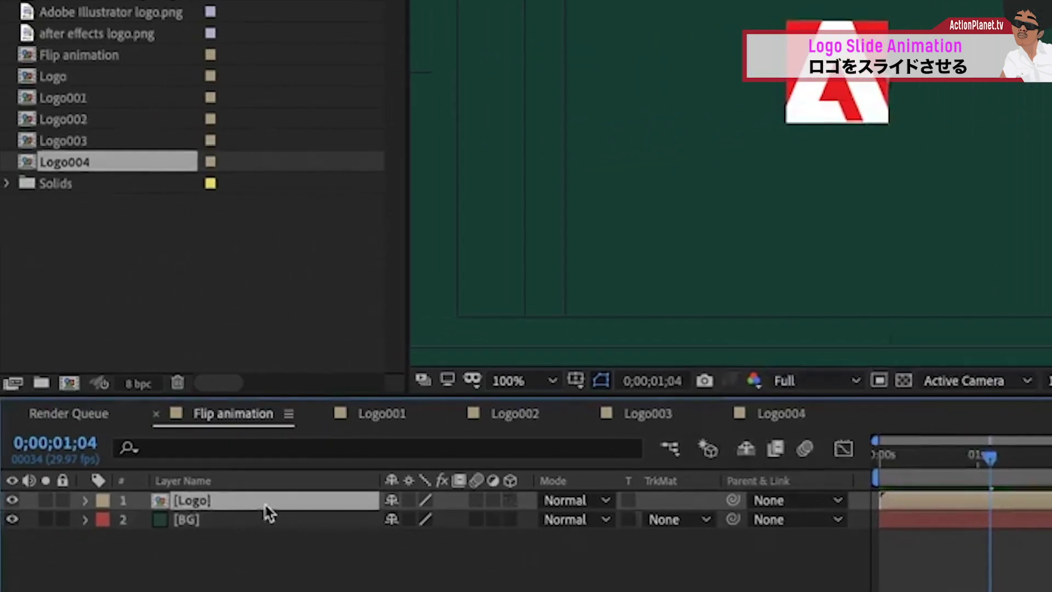
left_click_drag(1012, 469, 1002, 476)
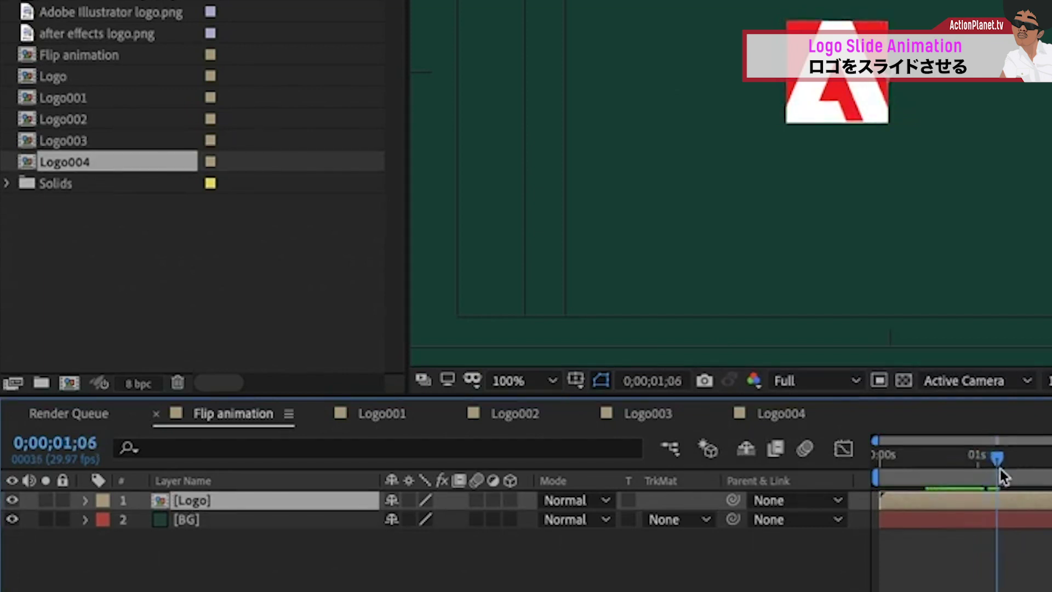
Step: Keyframe the Logo's Position: 960,540 at 1;06, 1158,540 at 2;00, 758,540 near 4 seconds
key("p")
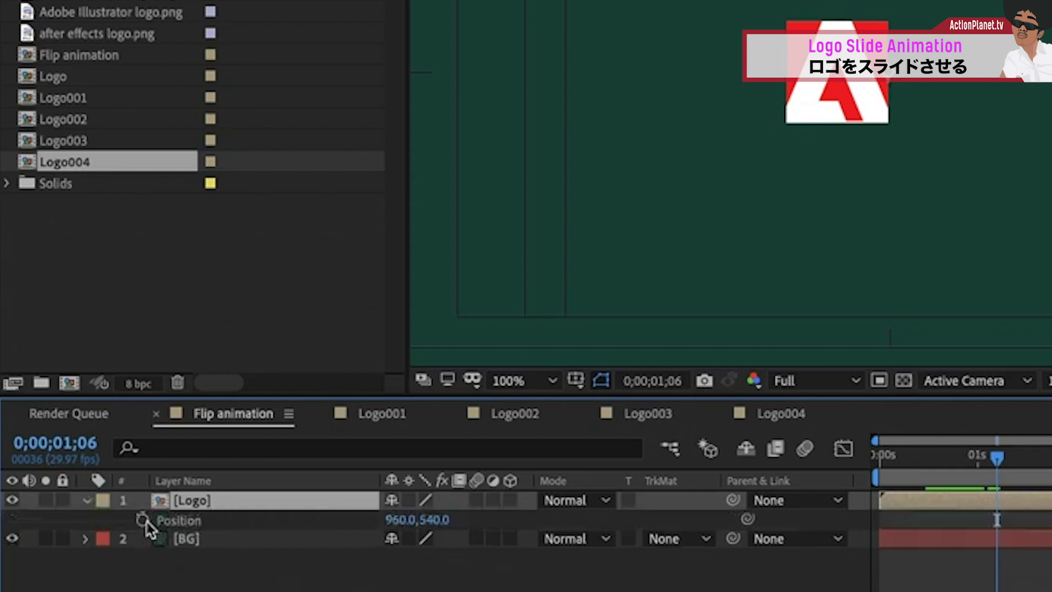
left_click(143, 520)
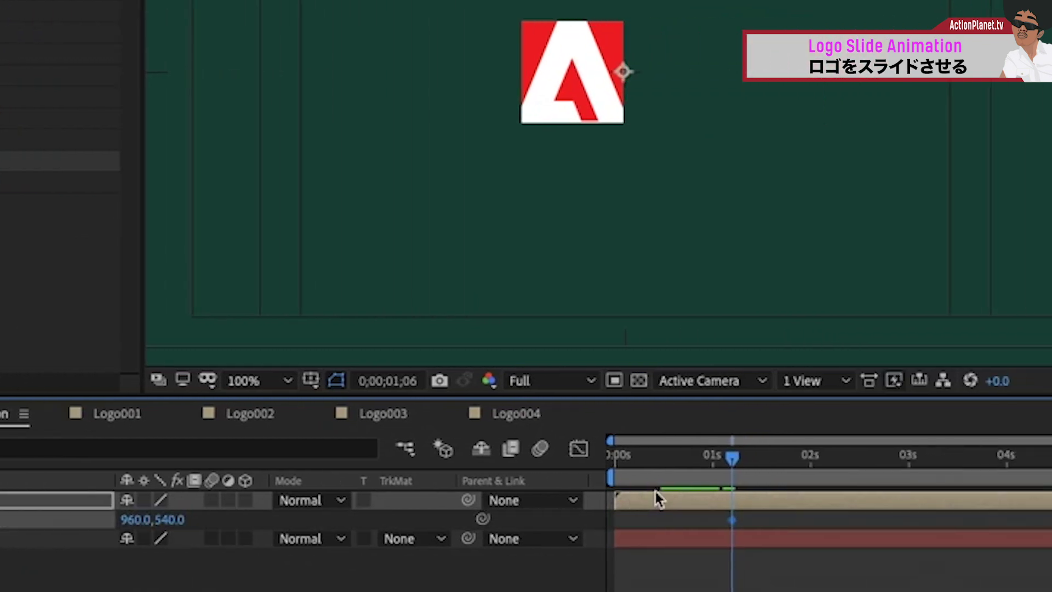
left_click(618, 467)
left_click_drag(618, 466, 693, 479)
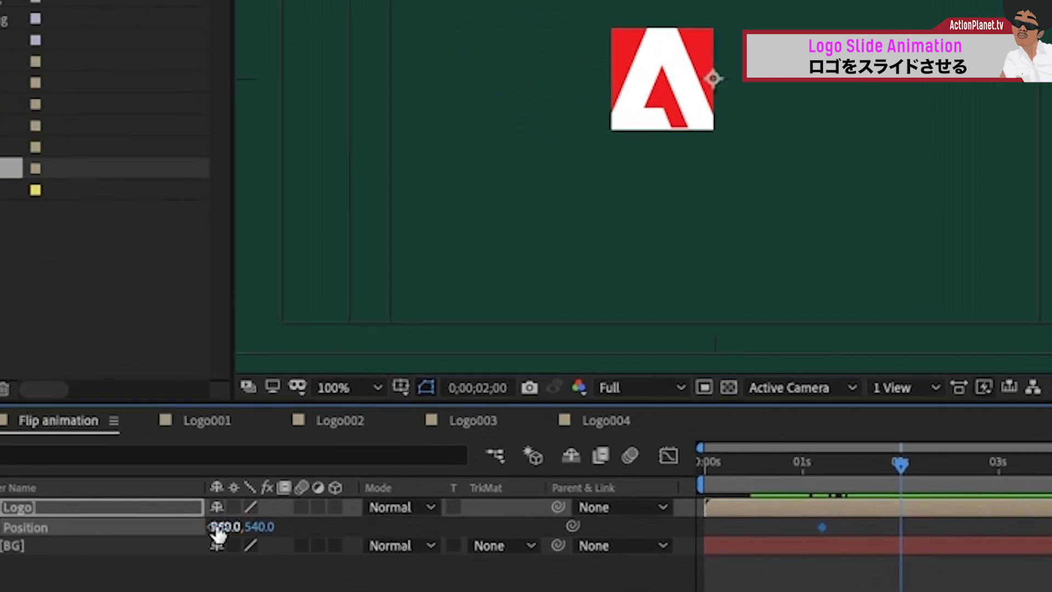
left_click_drag(225, 527, 422, 514)
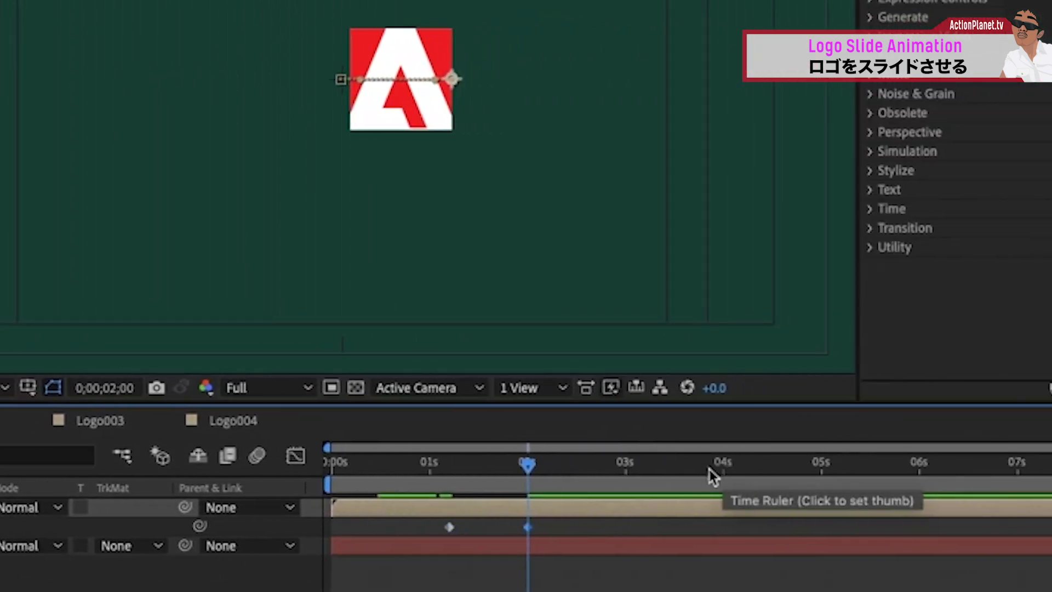
left_click(725, 478)
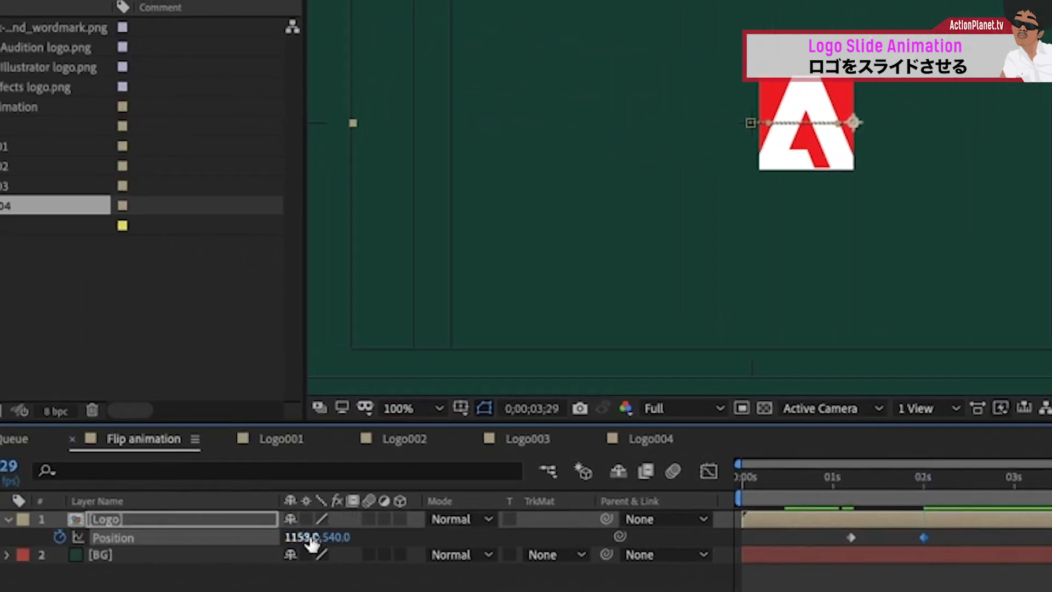
left_click_drag(310, 542, 137, 542)
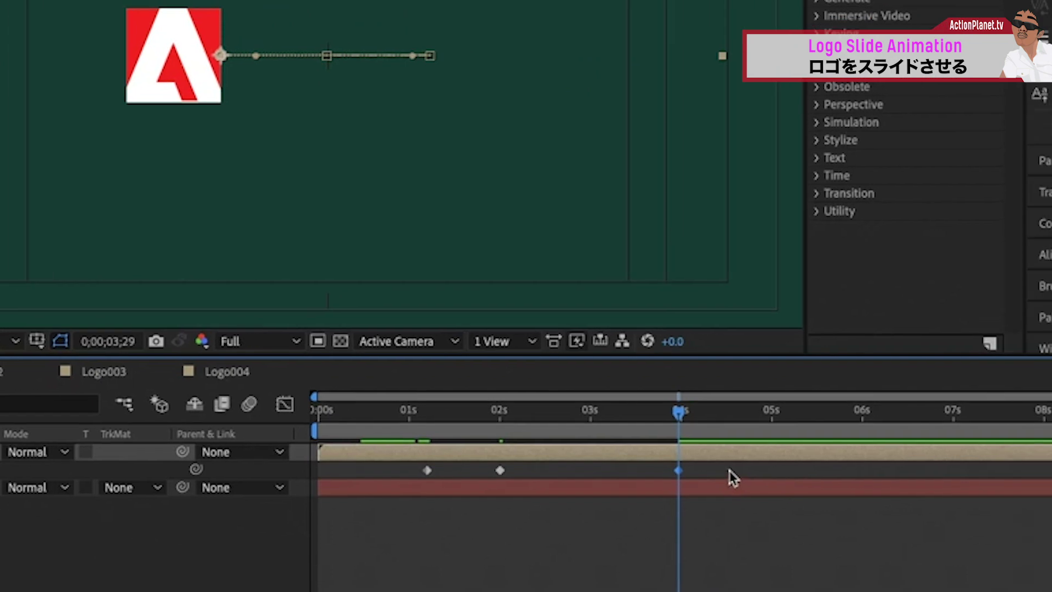
right_click(615, 460)
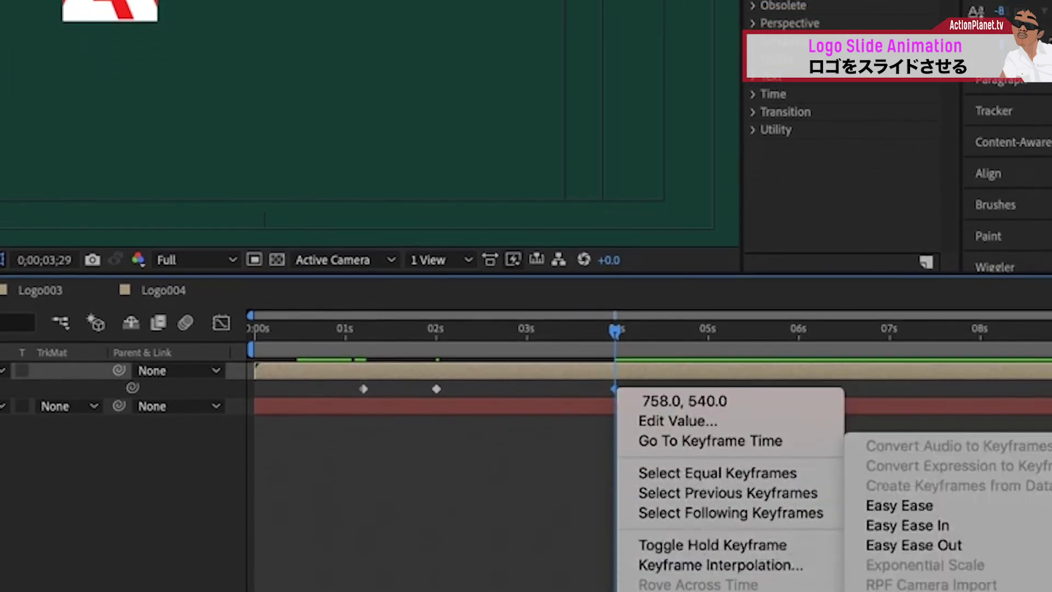
Step: Apply Easy Ease to the last, first and middle Position keyframes of the Logo layer
left_click(1018, 526)
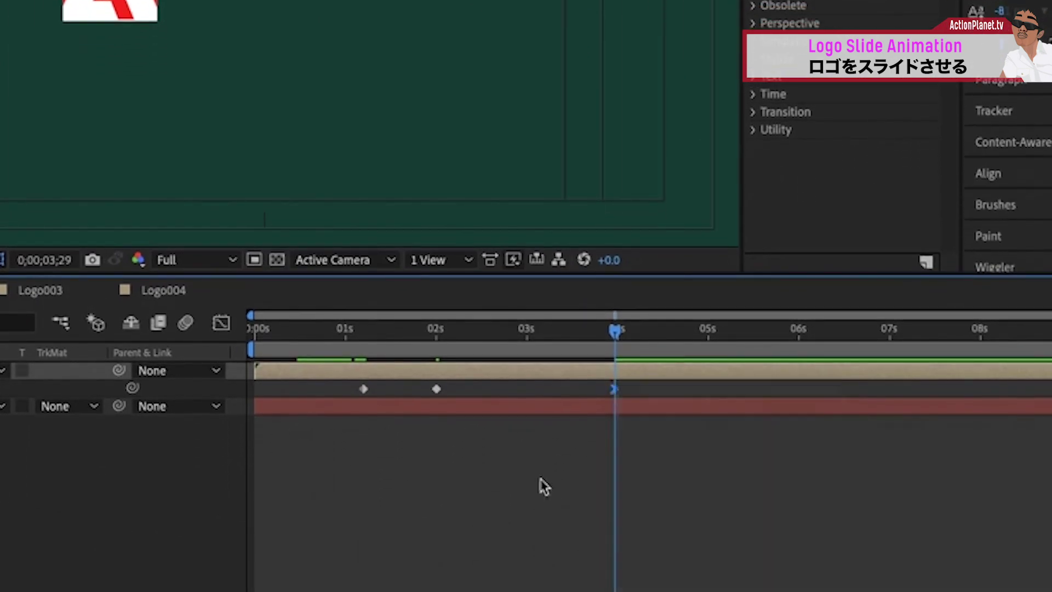
right_click(366, 389)
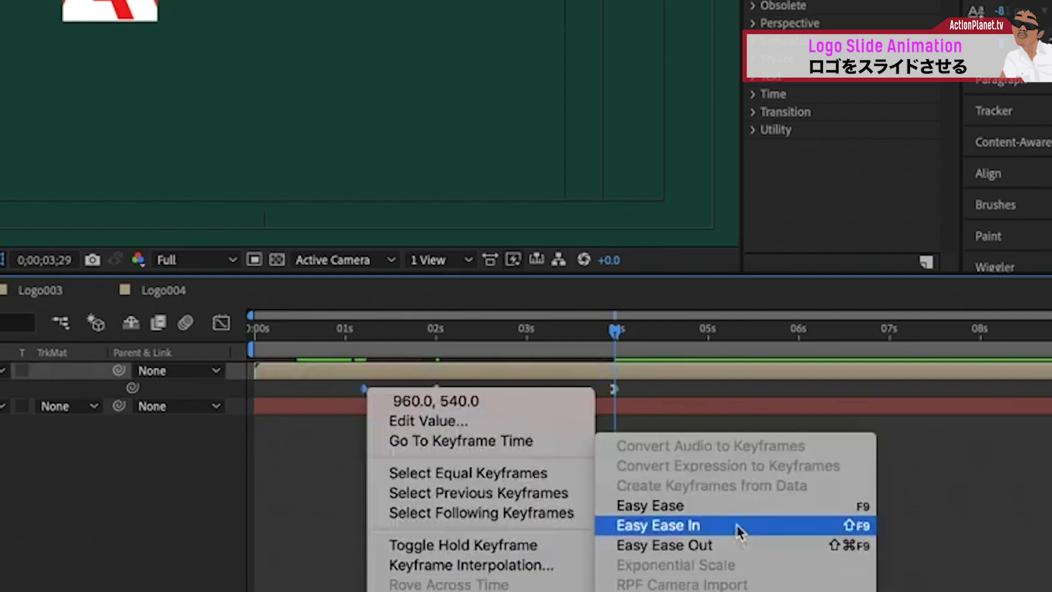
left_click(740, 527)
right_click(439, 390)
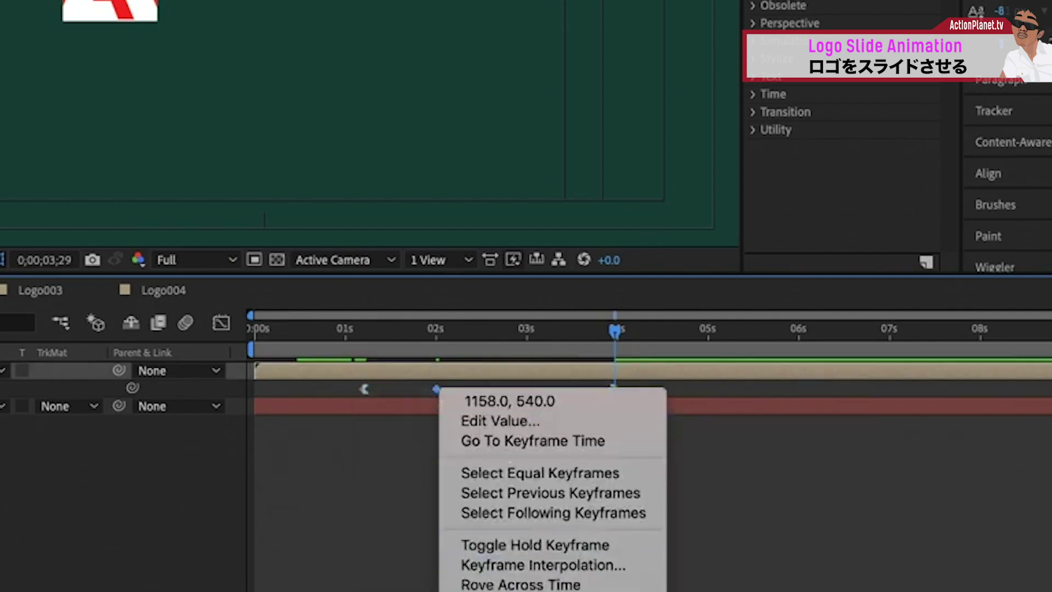
left_click(740, 508)
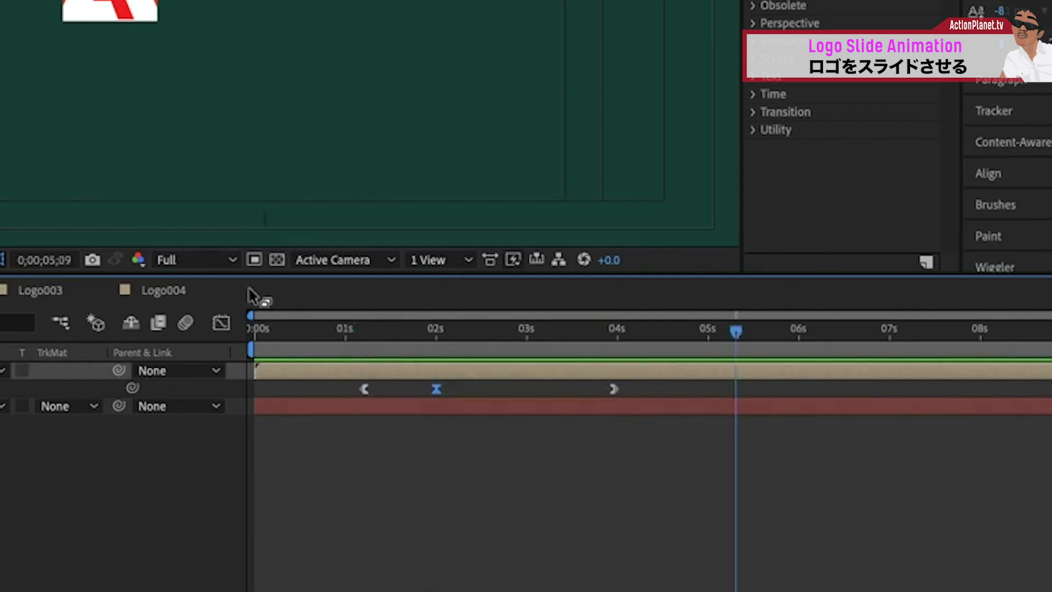
left_click(222, 324)
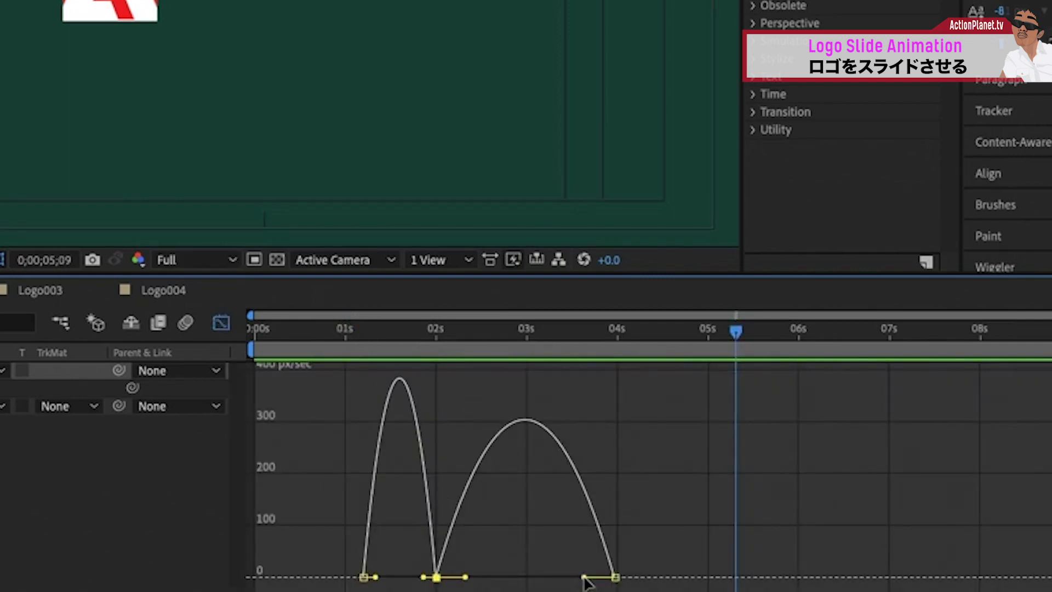
Step: In the Graph Editor, steepen the speed curve handles of the Logo slide and preview
left_click_drag(583, 576, 557, 577)
left_click_drag(376, 577, 386, 578)
left_click(364, 330)
key("space")
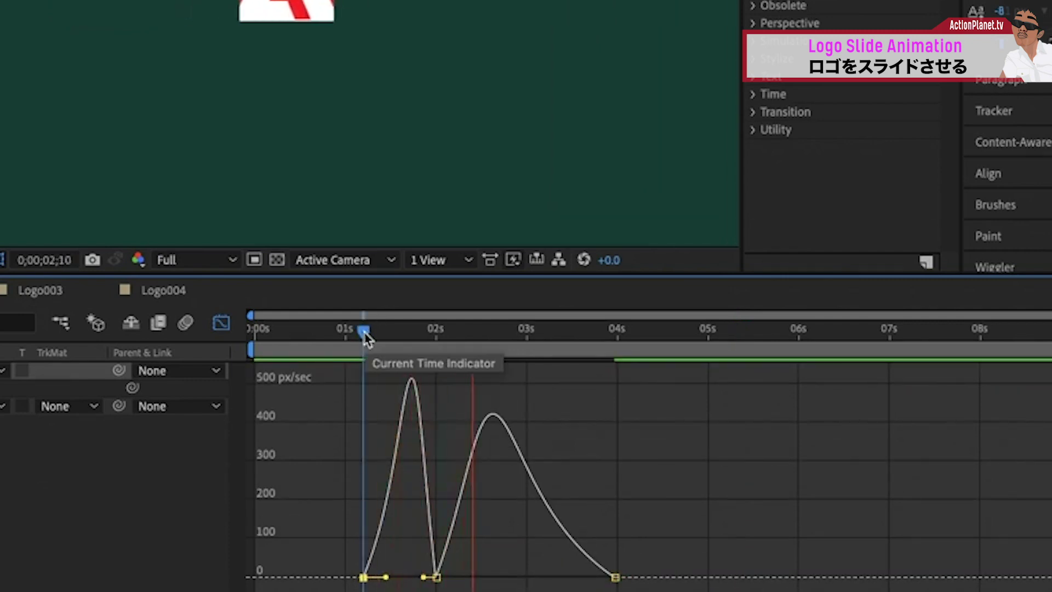
key("space")
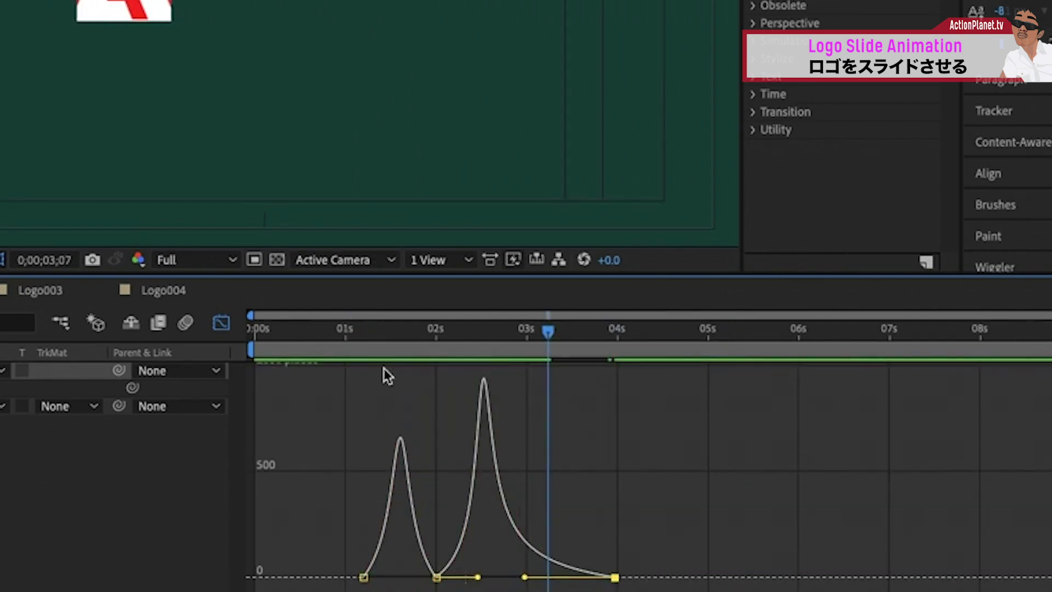
Step: Paste a copy of the Position keyframe at 2;06 and preview the updated slide
key("shift+F3")
left_click_drag(464, 361, 455, 359)
key("ctrl+c")
key("ctrl+v")
left_click(341, 330)
key("space")
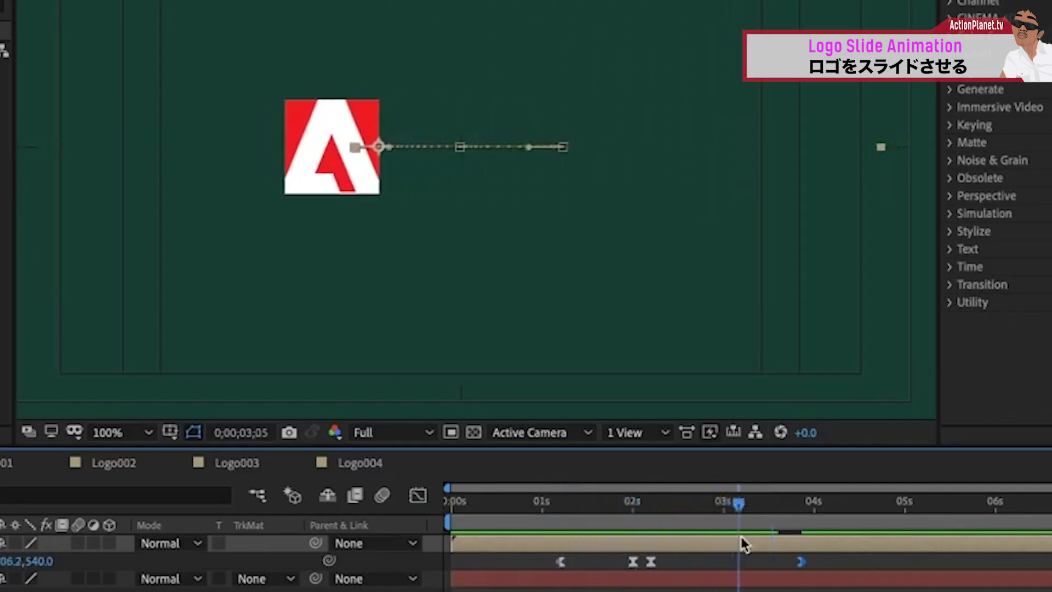
key("space")
mouse_move(775, 508)
left_mouse_down()
mouse_move(595, 524)
mouse_move(674, 534)
left_mouse_up()
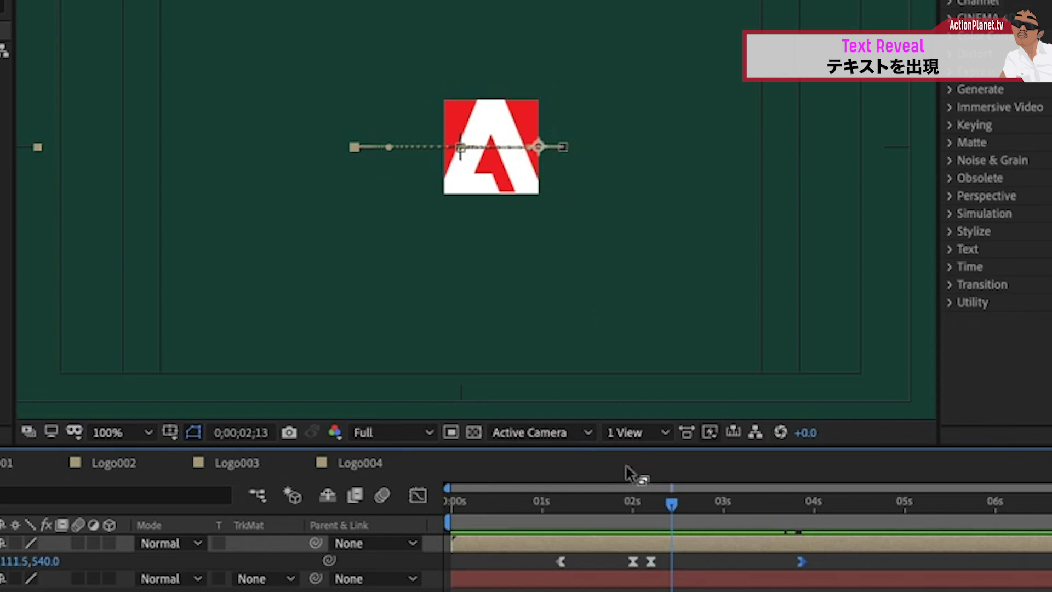
left_click_drag(682, 512, 631, 503)
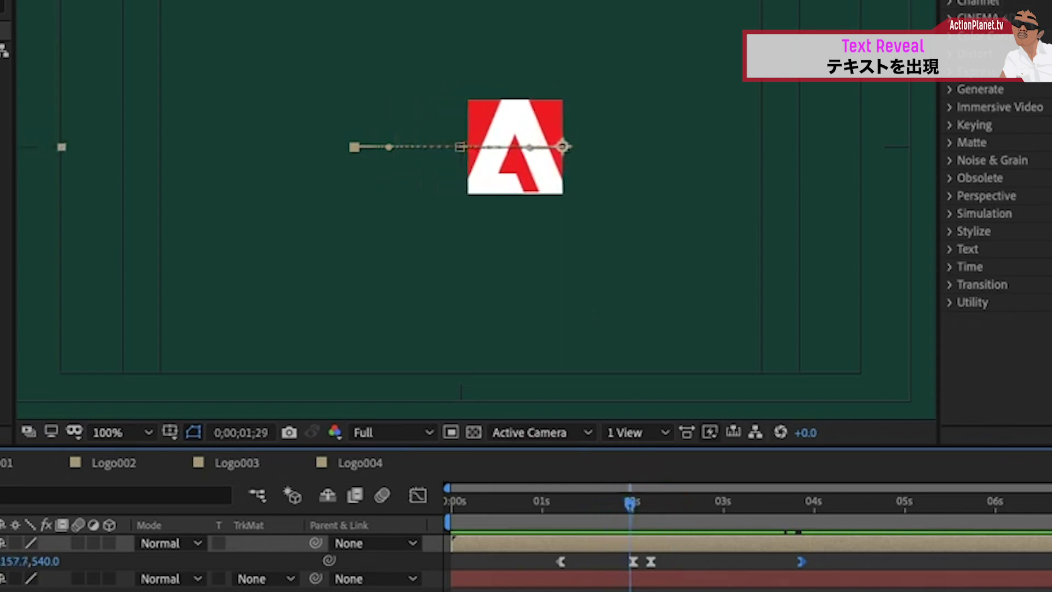
Step: Add a white text layer reading 'アドビぃ' below the logo
left_click(387, 274)
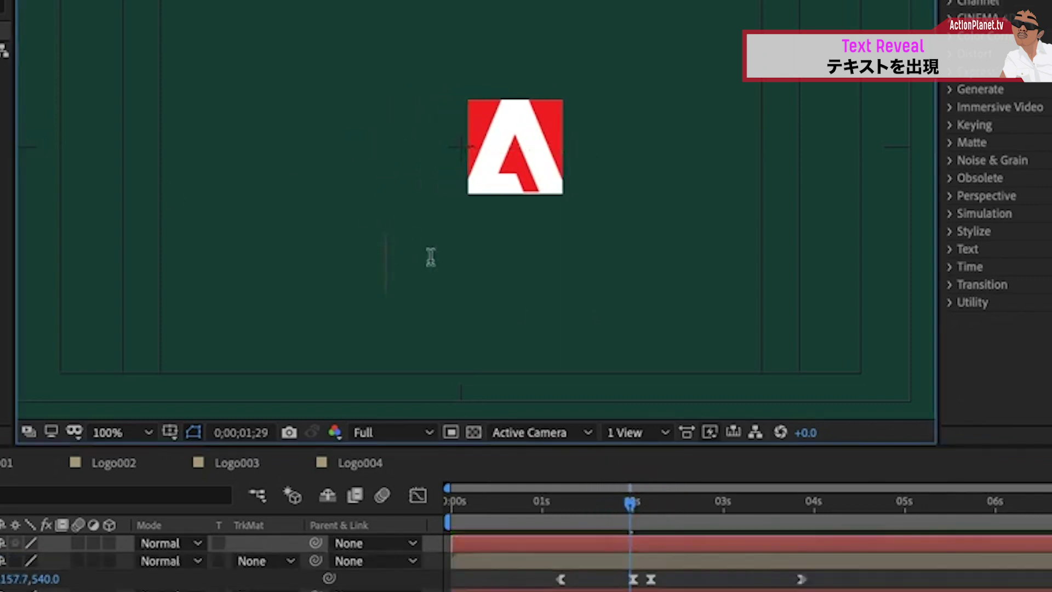
type("アドビ")
key("ctrl+a")
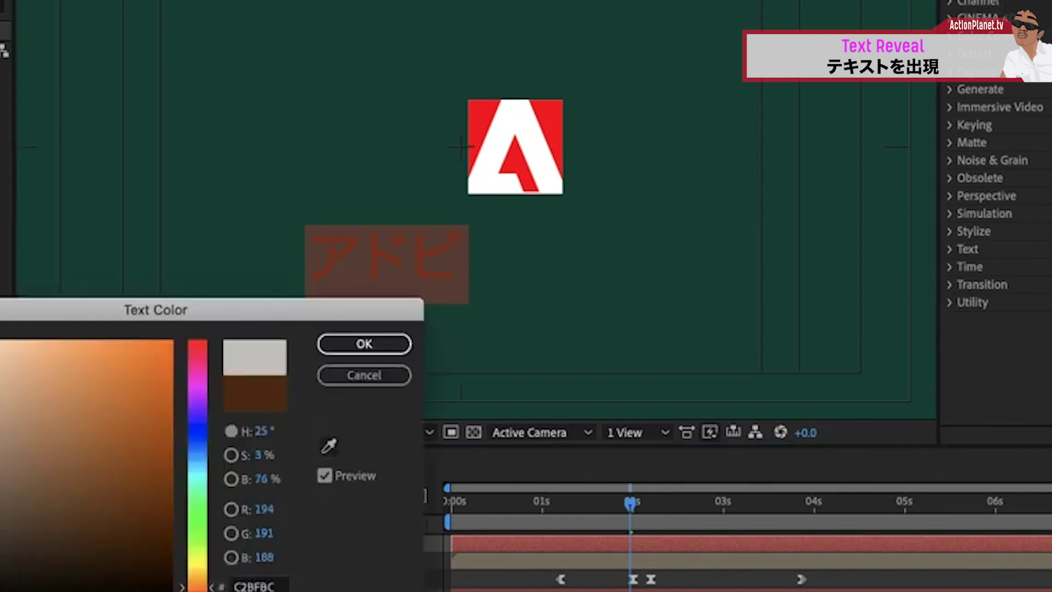
left_click(380, 345)
left_click(507, 321)
type("ぃ")
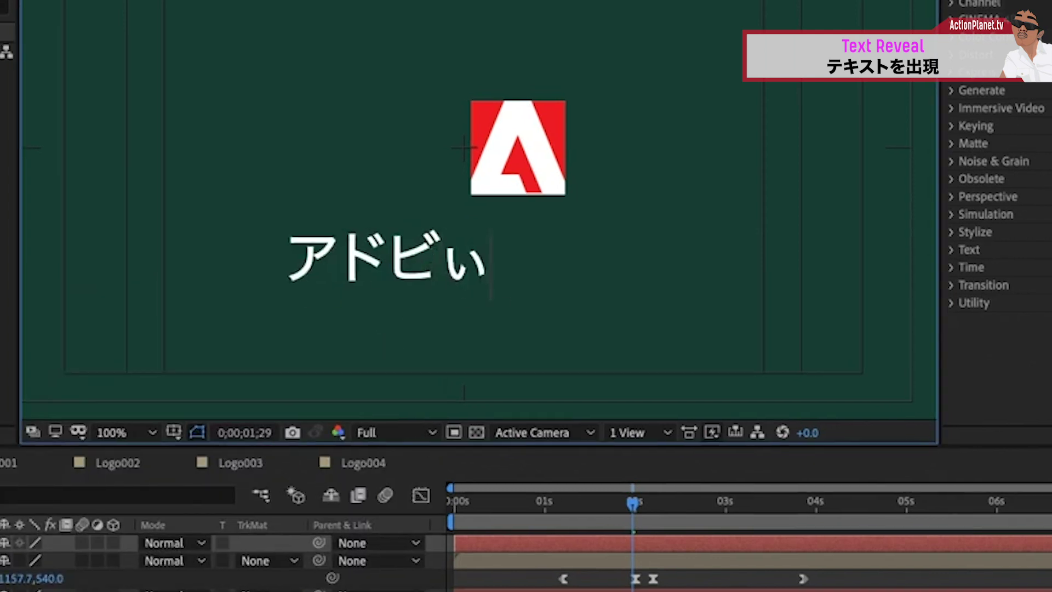
key("KP_Enter")
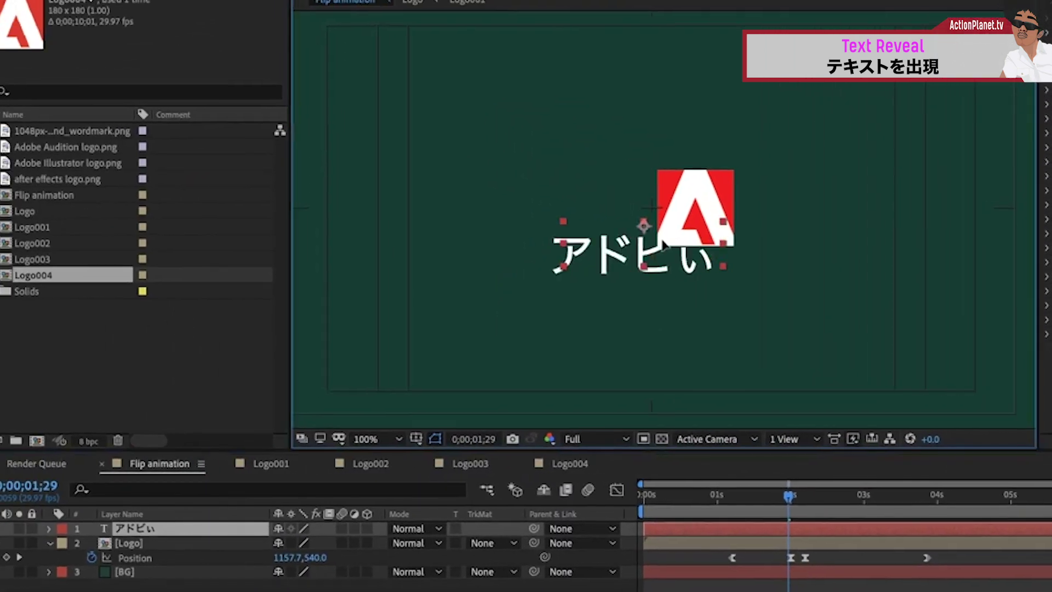
Step: Move the アドビぃ text beside the logo, send it below the Logo layer, and scrub to check the reveal
left_click_drag(585, 296, 678, 218)
key("ctrl+bracketleft")
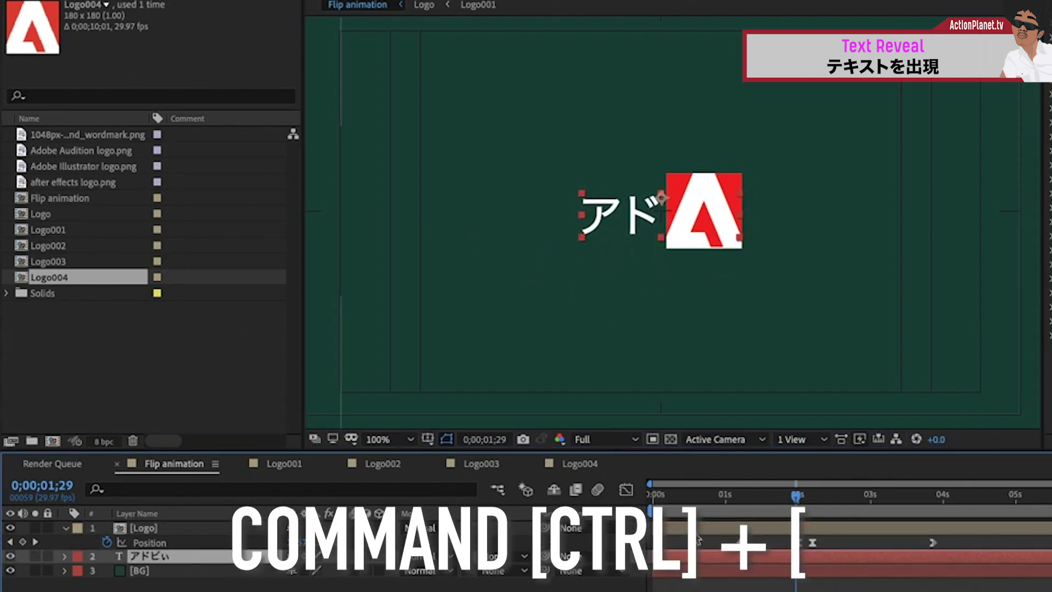
left_click_drag(798, 498, 803, 496)
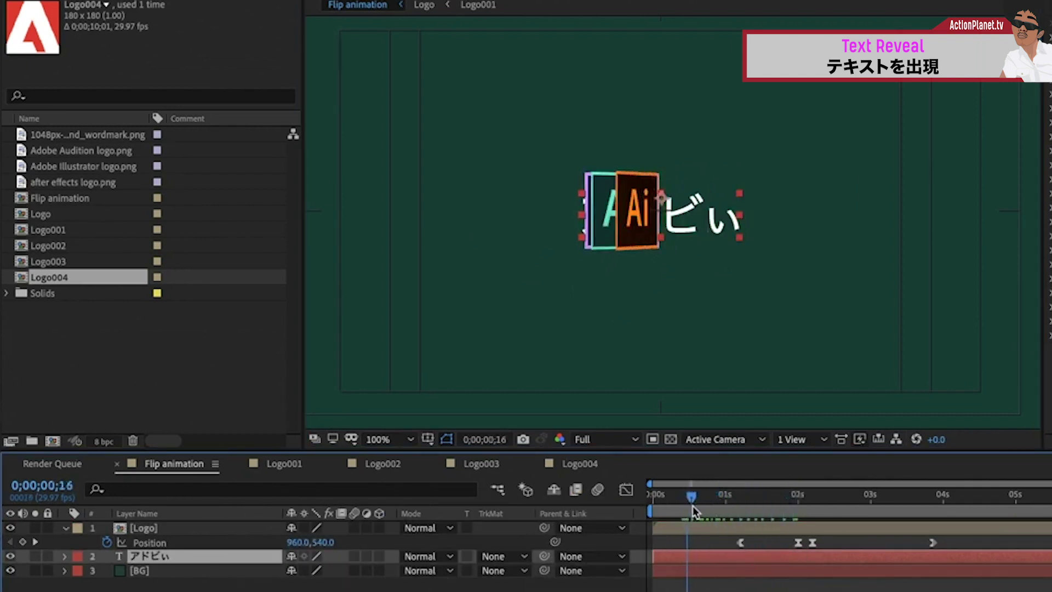
key("space")
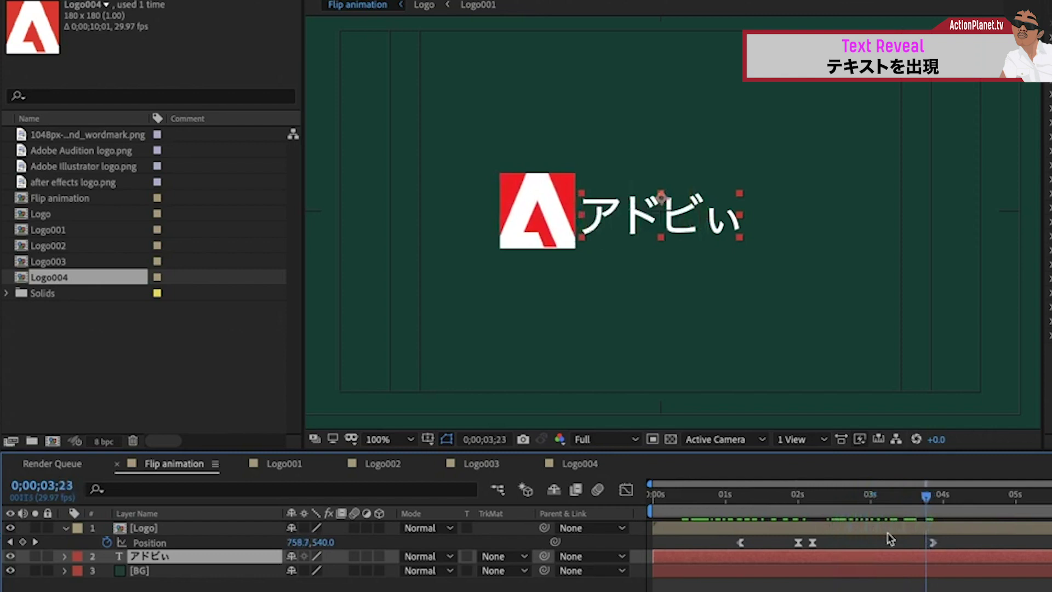
left_click_drag(714, 558, 945, 560)
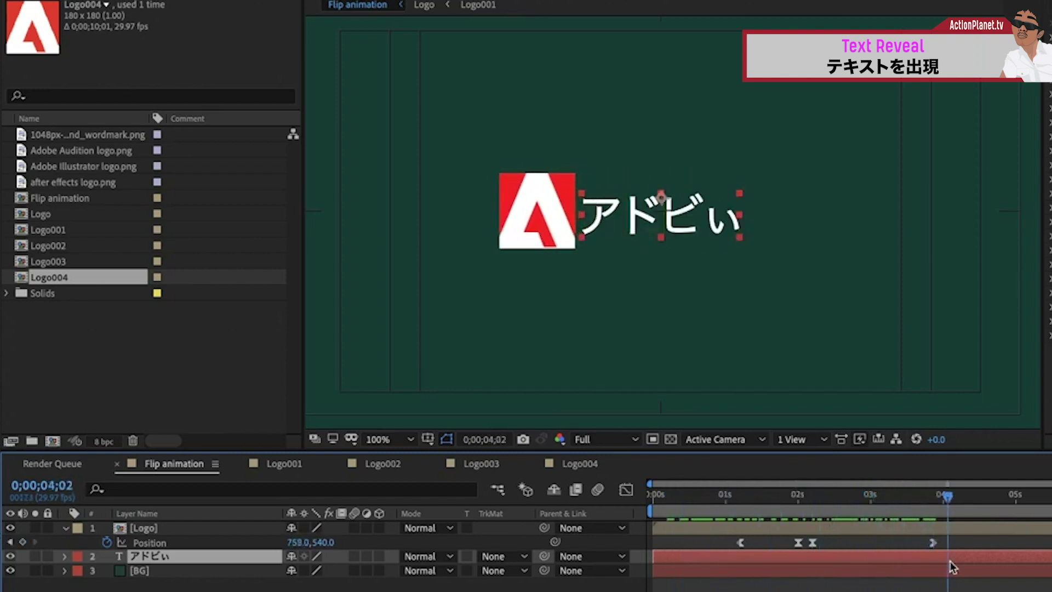
left_click(771, 497)
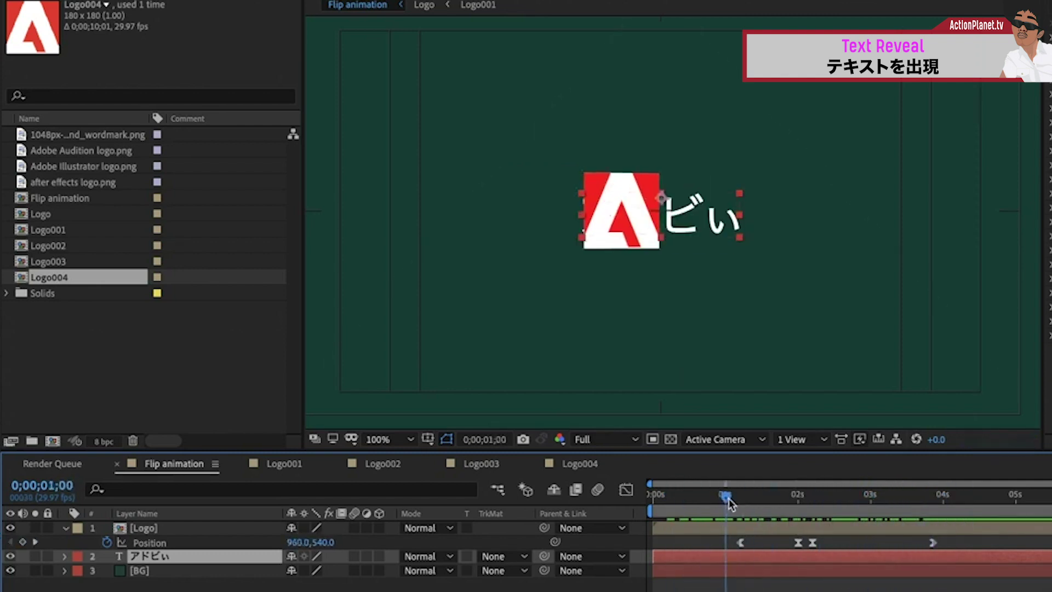
left_click_drag(726, 502, 958, 504)
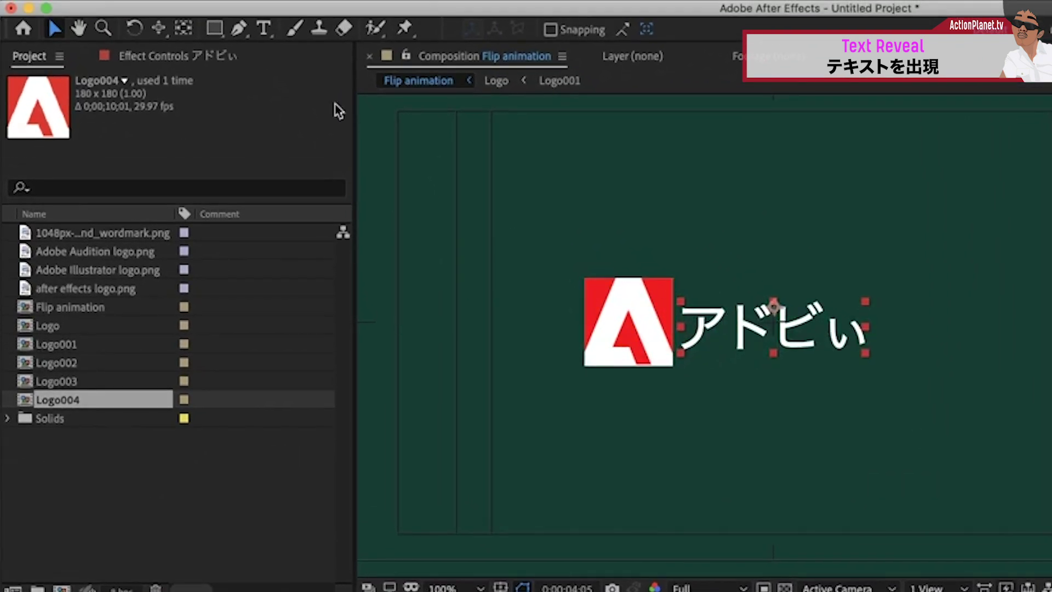
Step: Draw a blue rectangle over the アドビぃ text, shorten it to fit, and go to the logo's last keyframe
key("q")
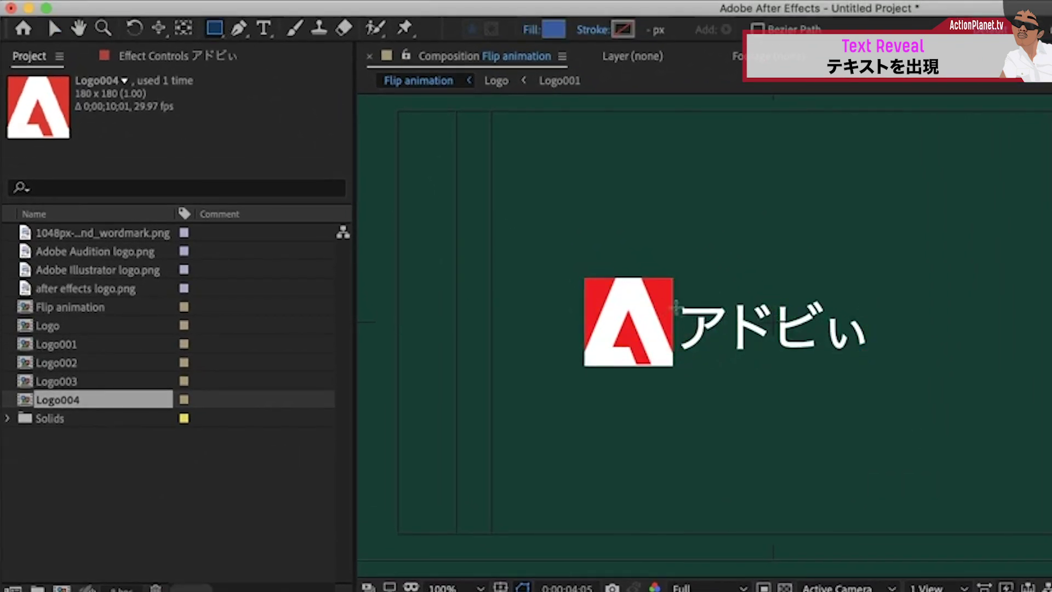
left_click_drag(673, 300, 872, 370)
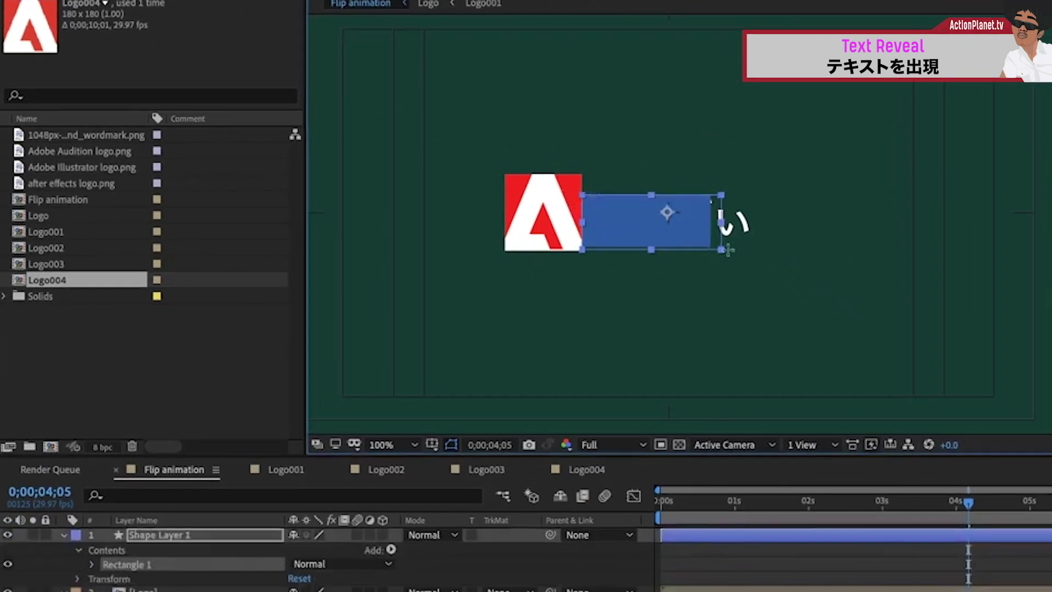
left_click_drag(742, 241, 741, 235)
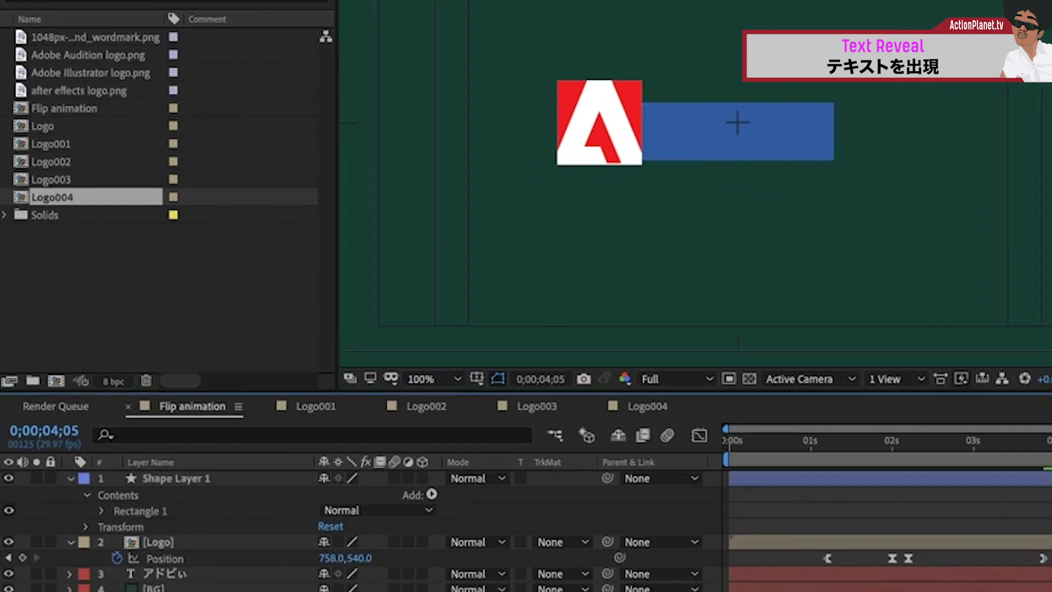
key("Page_Up")
key("Page_Up")
key("Page_Up")
key("Page_Up")
key("Page_Up")
key("Page_Up")
key("k")
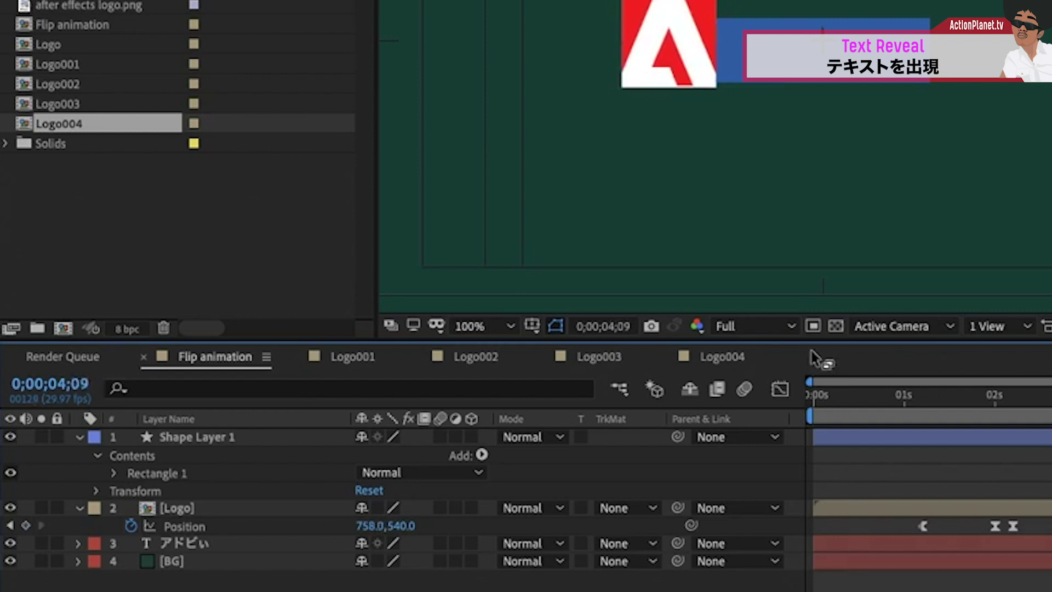
Step: Move Shape Layer 1 down so it sits just below the Logo layer
left_click(296, 437)
key("ctrl+bracketleft")
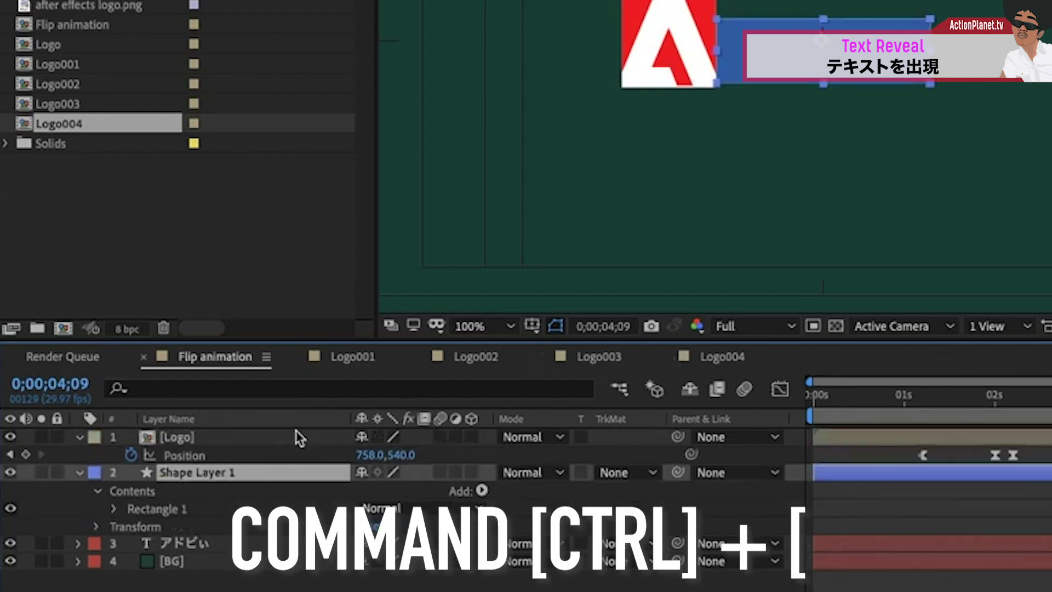
left_click(207, 543)
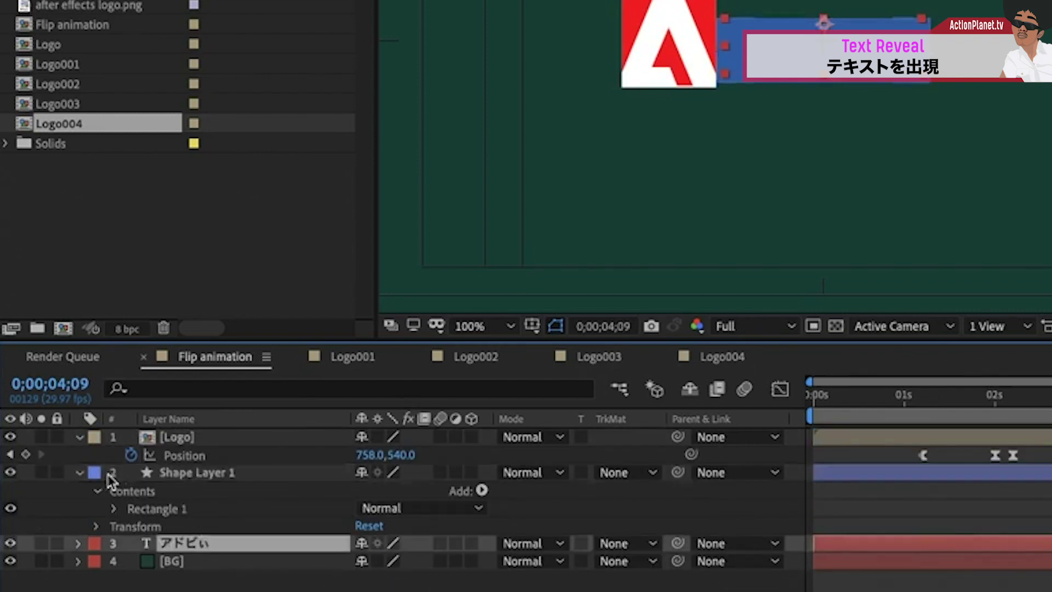
Step: Set the アドビぃ text layer's track matte to Alpha Matte "Shape Layer 1"
left_click(80, 472)
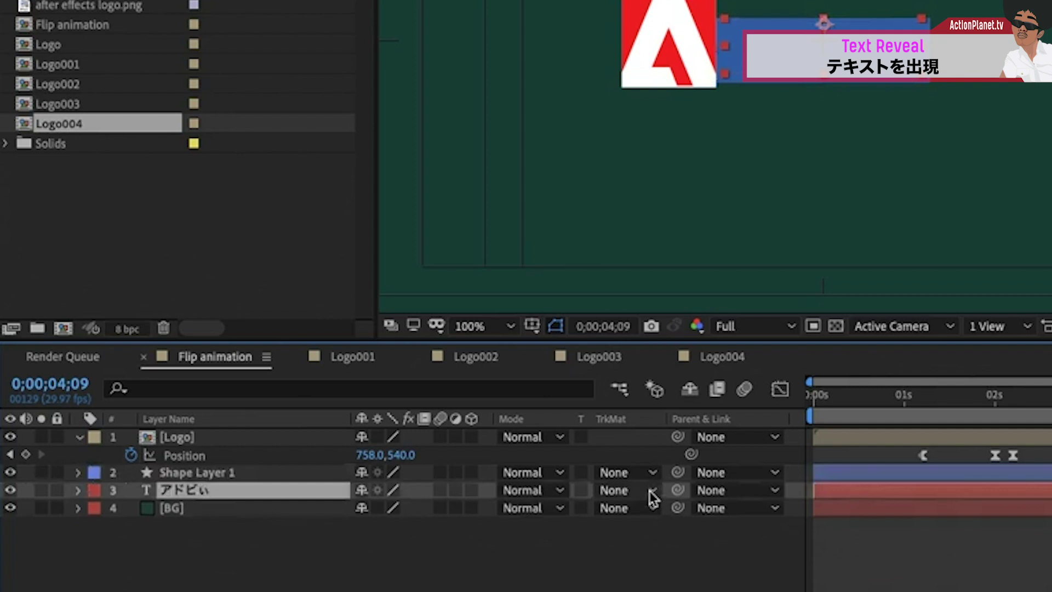
left_click(650, 491)
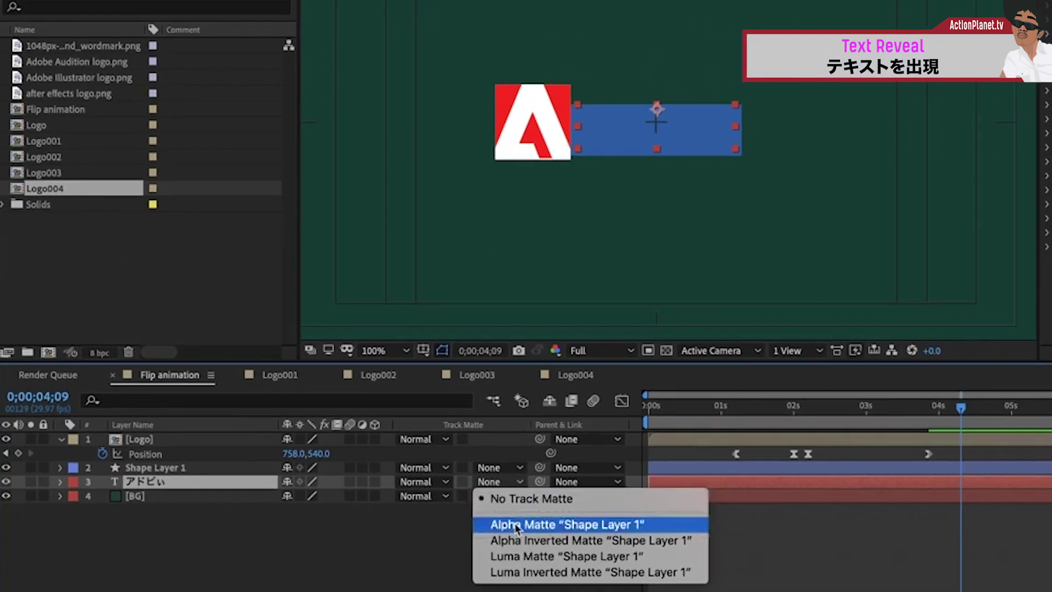
left_click(516, 525)
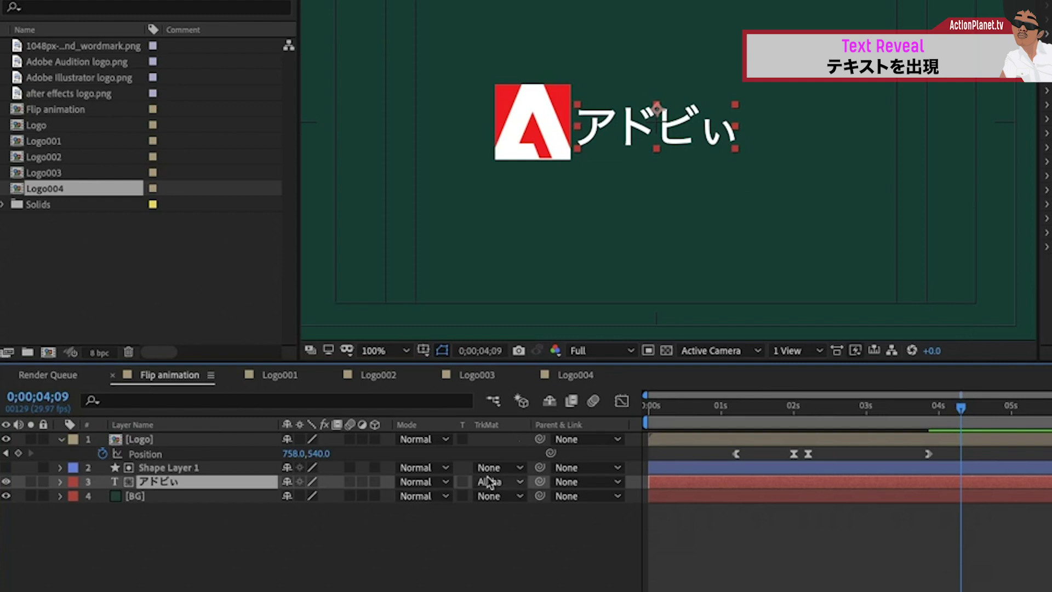
left_click(215, 469)
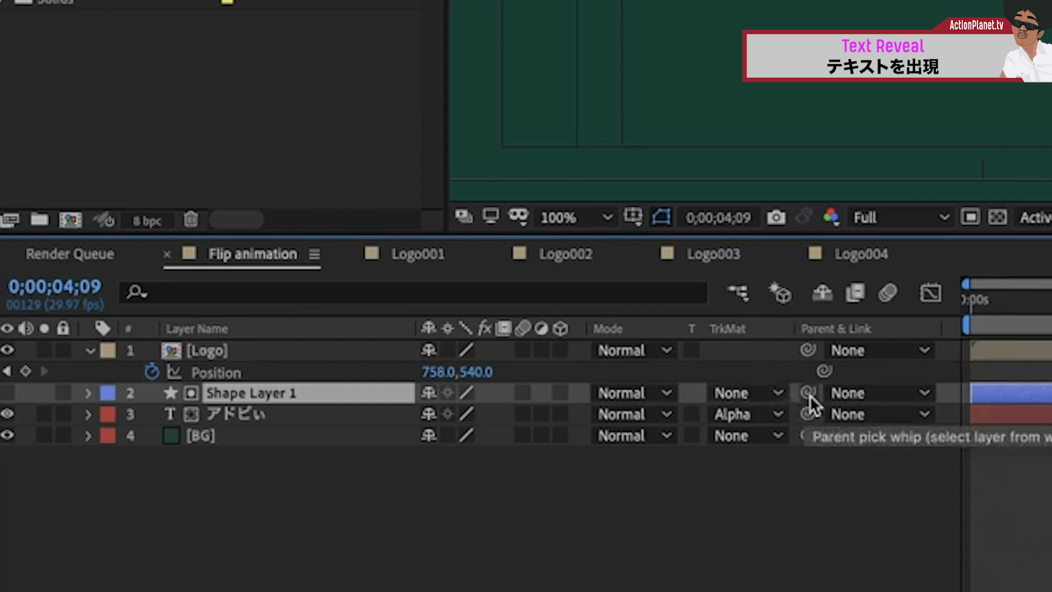
Step: Parent Shape Layer 1 to Logo and scrub back to confirm the matte follows the logo
left_click_drag(809, 393, 294, 346)
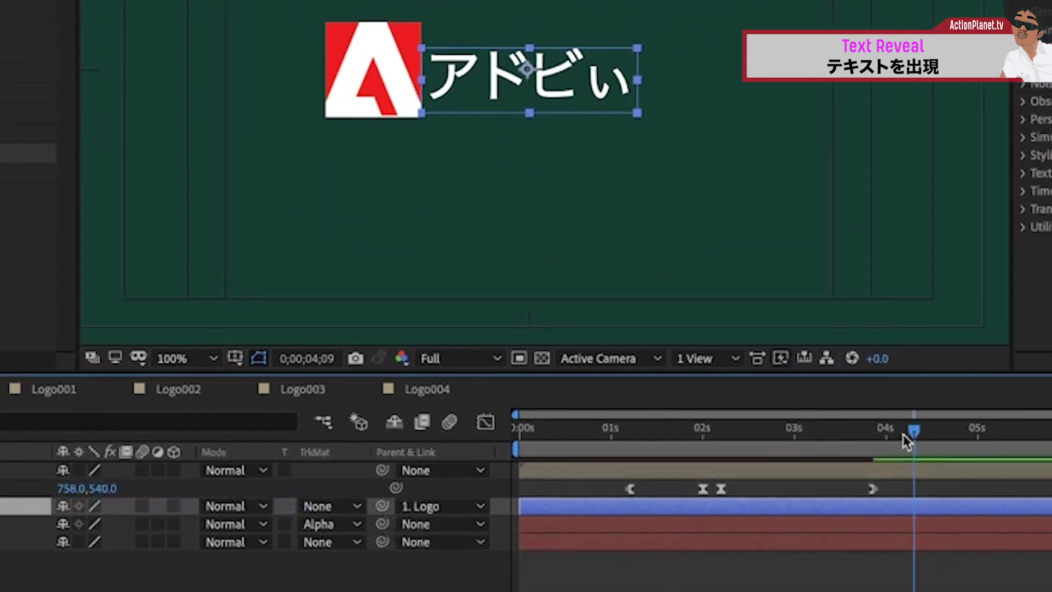
mouse_move(907, 441)
left_mouse_down()
mouse_move(764, 450)
mouse_move(662, 575)
left_mouse_up()
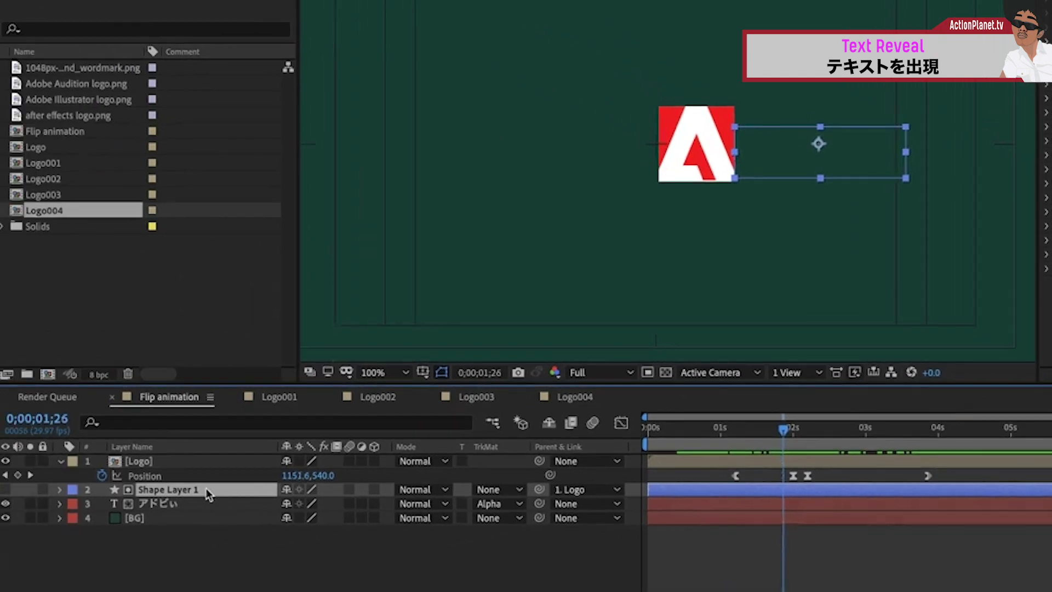
left_click(810, 503)
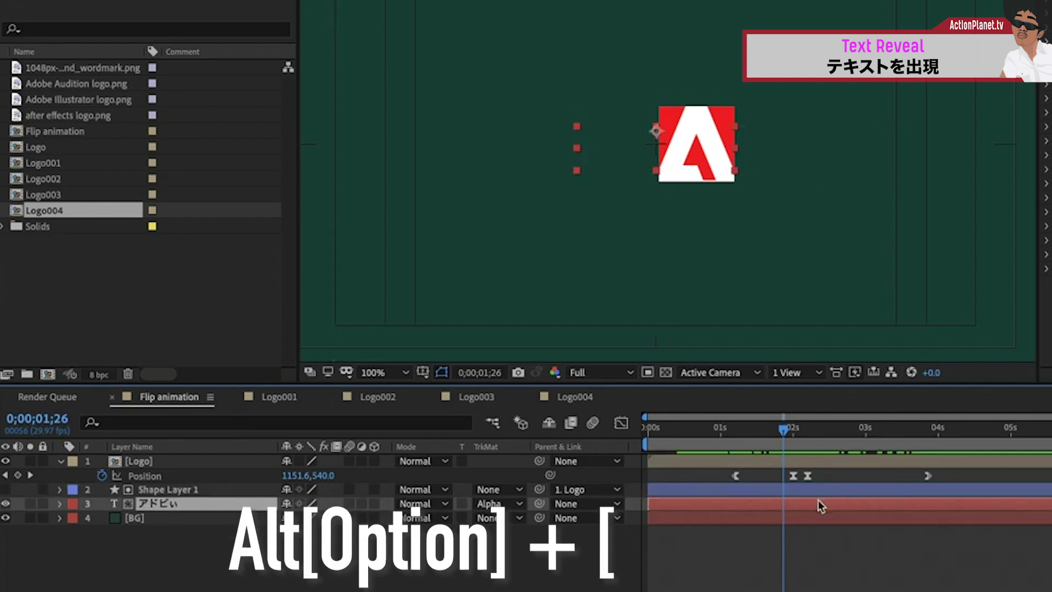
Step: Trim the アドビぃ text layer's in point to 0;00;01;26 and preview the reveal
key("alt+bracketleft")
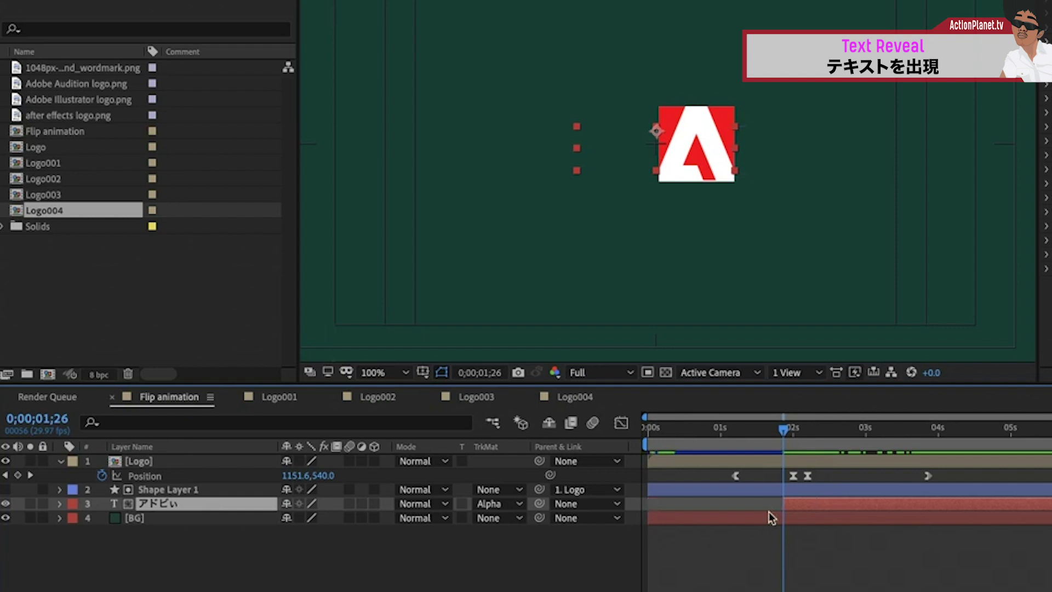
mouse_move(775, 430)
left_mouse_down()
mouse_move(669, 433)
mouse_move(914, 455)
left_mouse_up()
key("space")
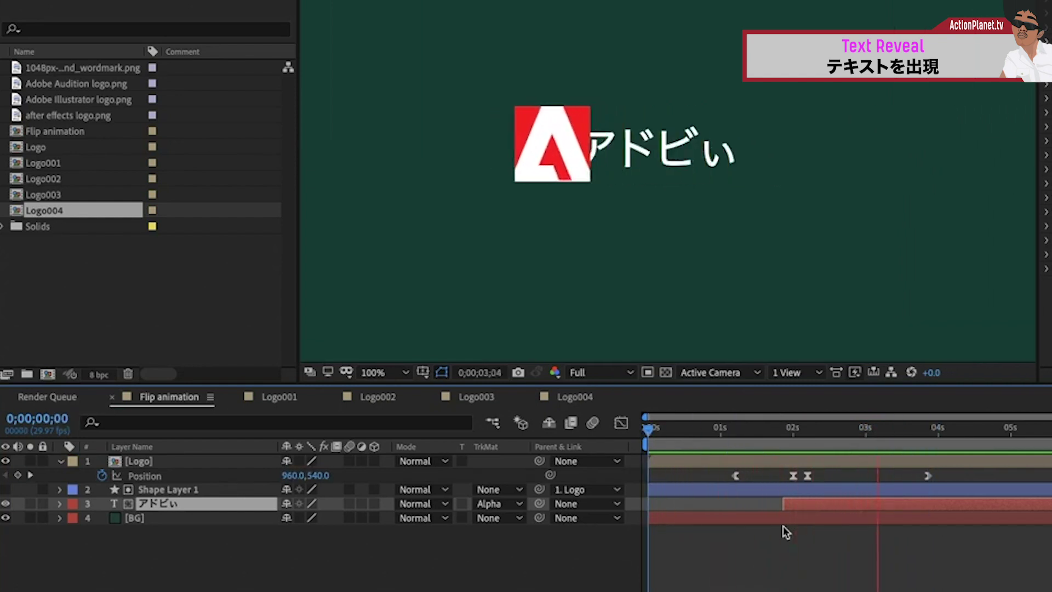
key("space")
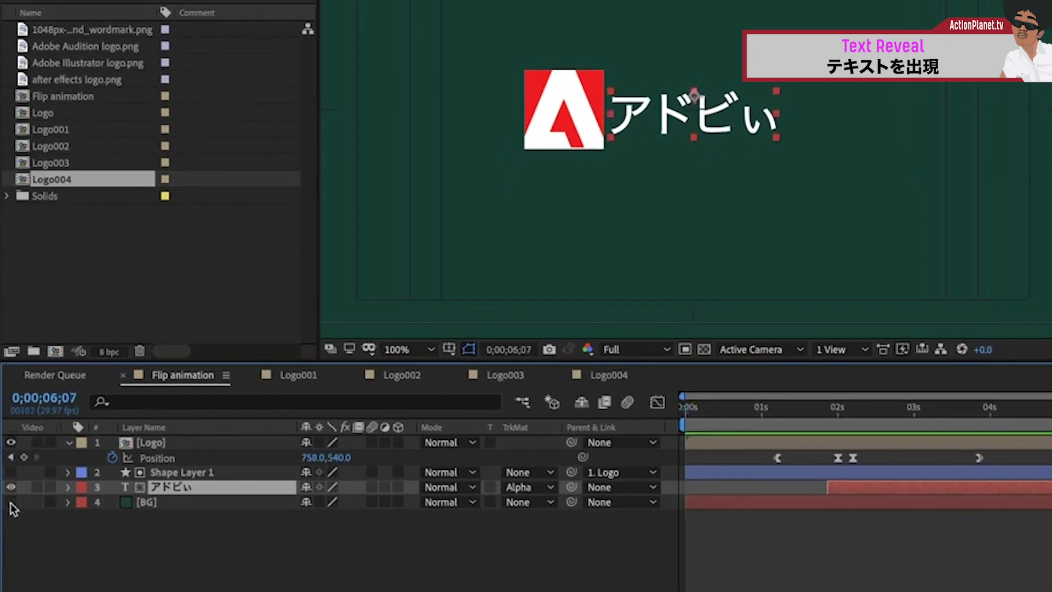
Step: Hide BG and precompose Logo, Shape Layer 1 and the アドビぃ text into 'LT'
left_click(5, 517)
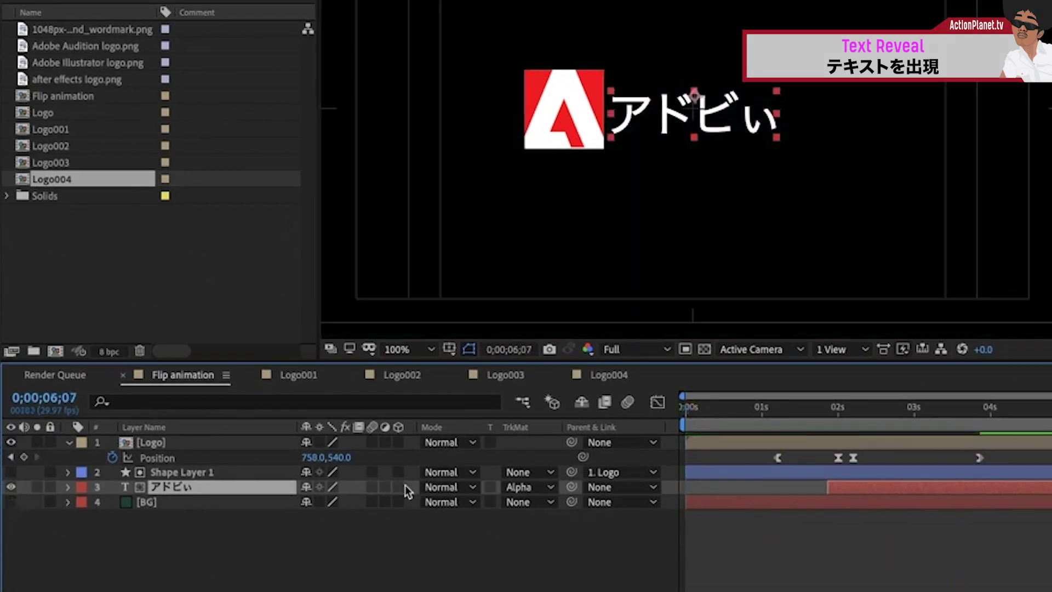
left_click(175, 442, "shift")
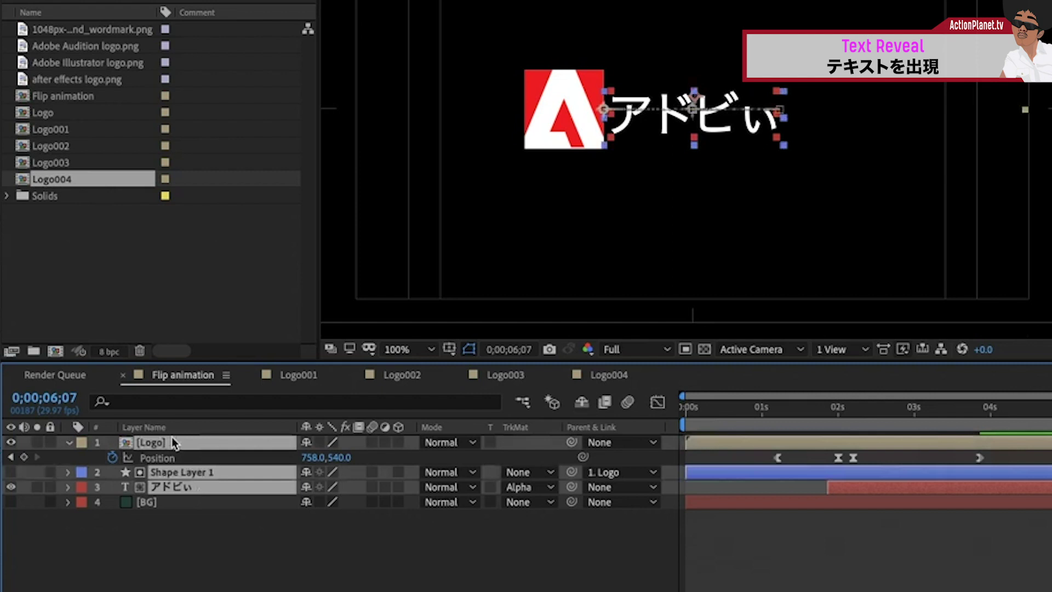
key("ctrl+shift+c")
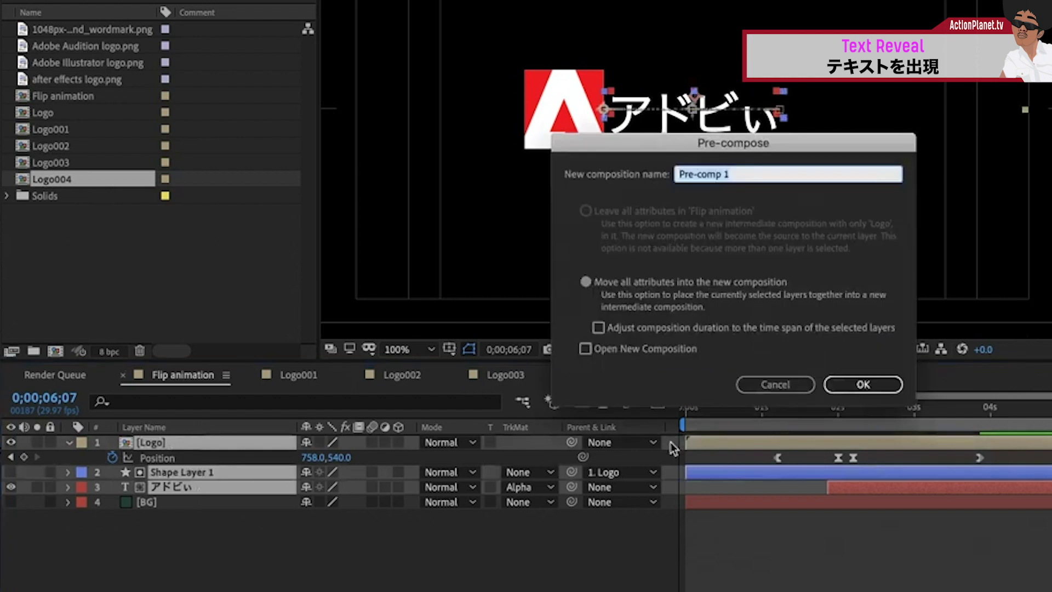
key("Return")
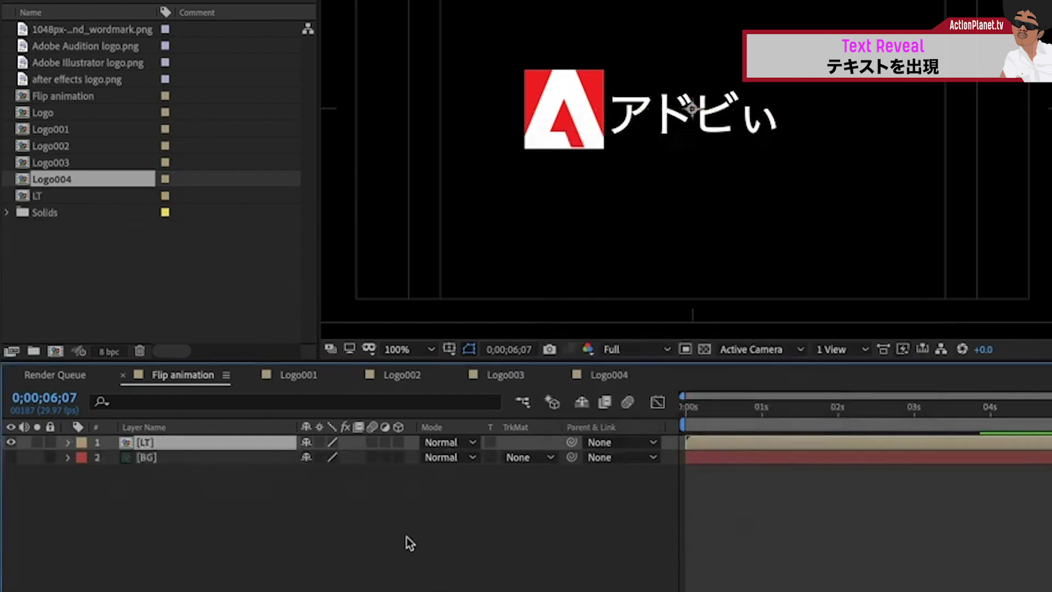
key("comma")
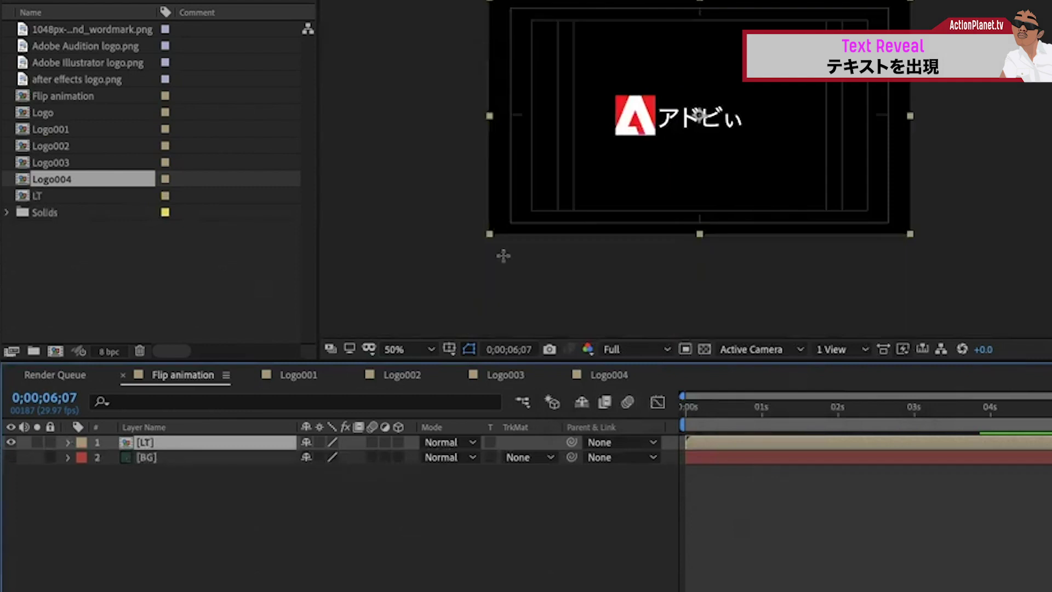
Step: Drag the LT layer to the lower-left corner of the frame as a lower third
left_click(257, 473)
left_click(176, 443)
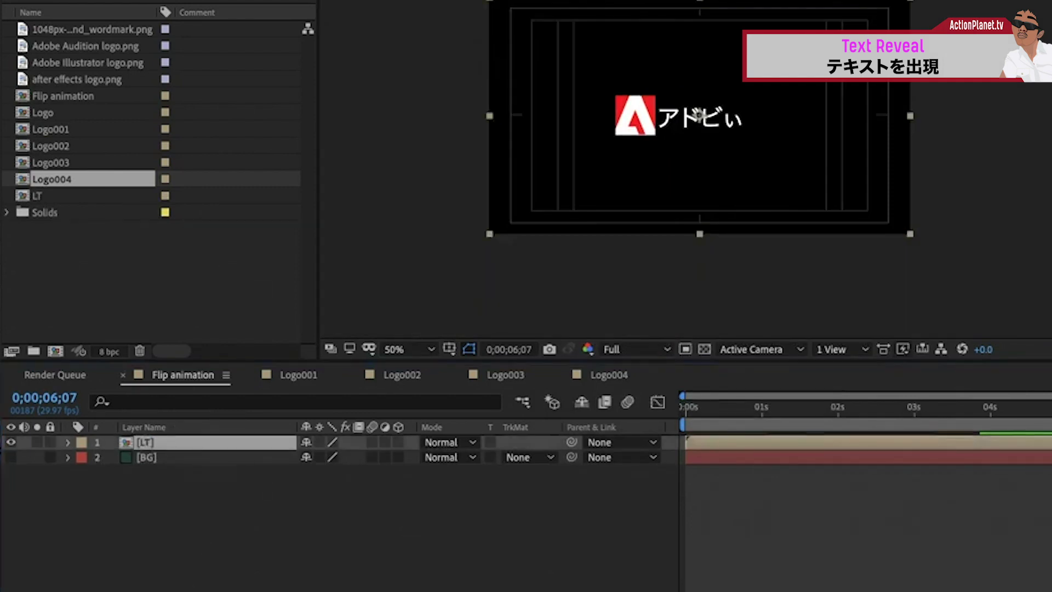
left_click_drag(634, 123, 533, 201)
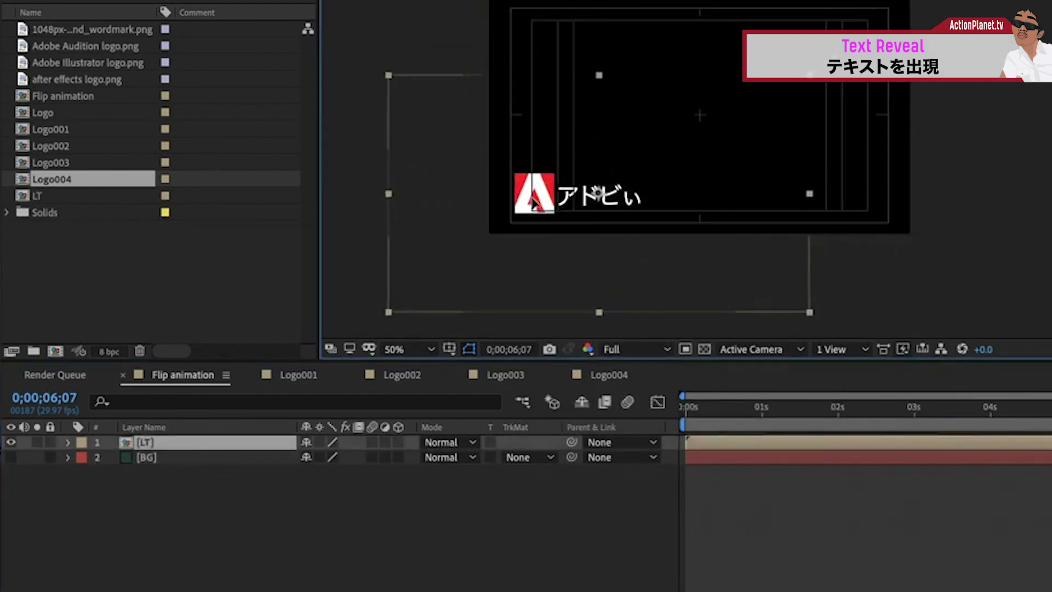